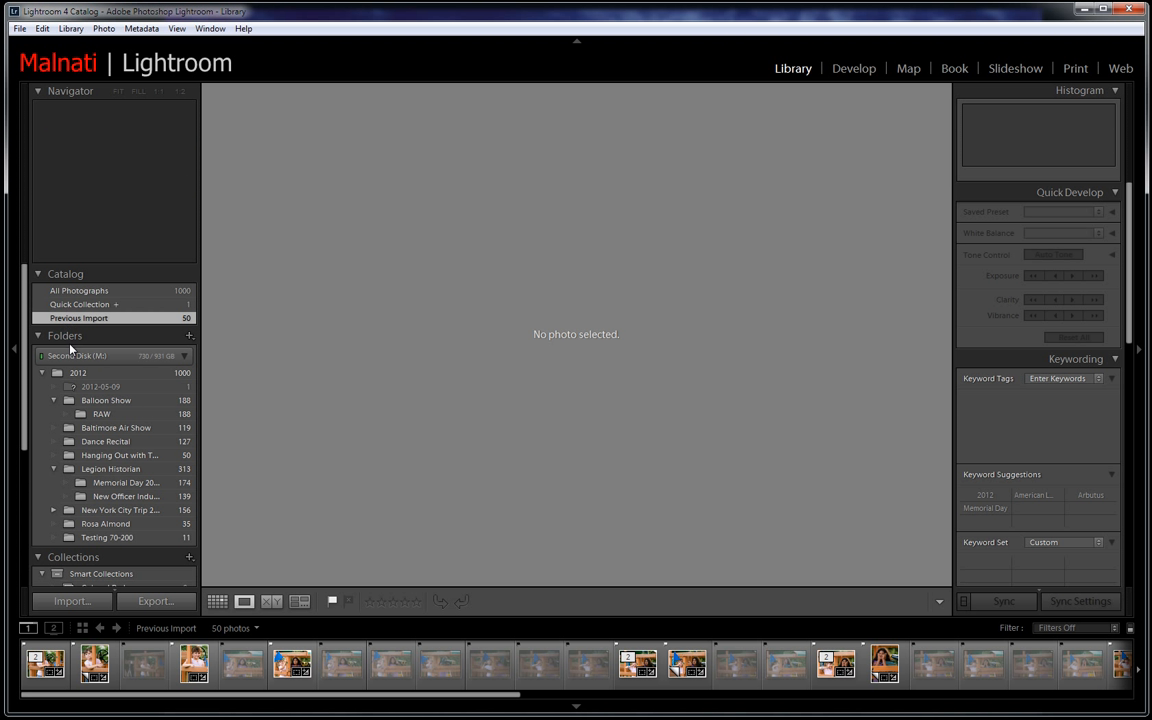
Step: Start a photo import and choose the user's Desktop folder on Local Disk (C:) as the source
click(84, 603)
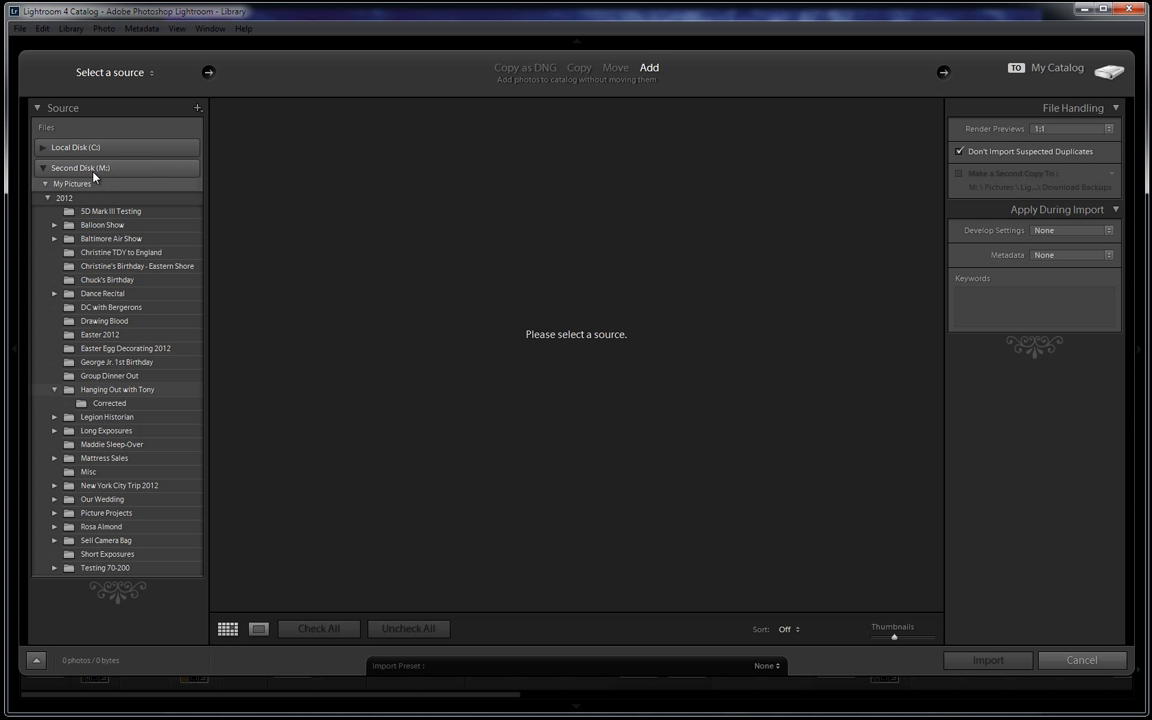
click(43, 168)
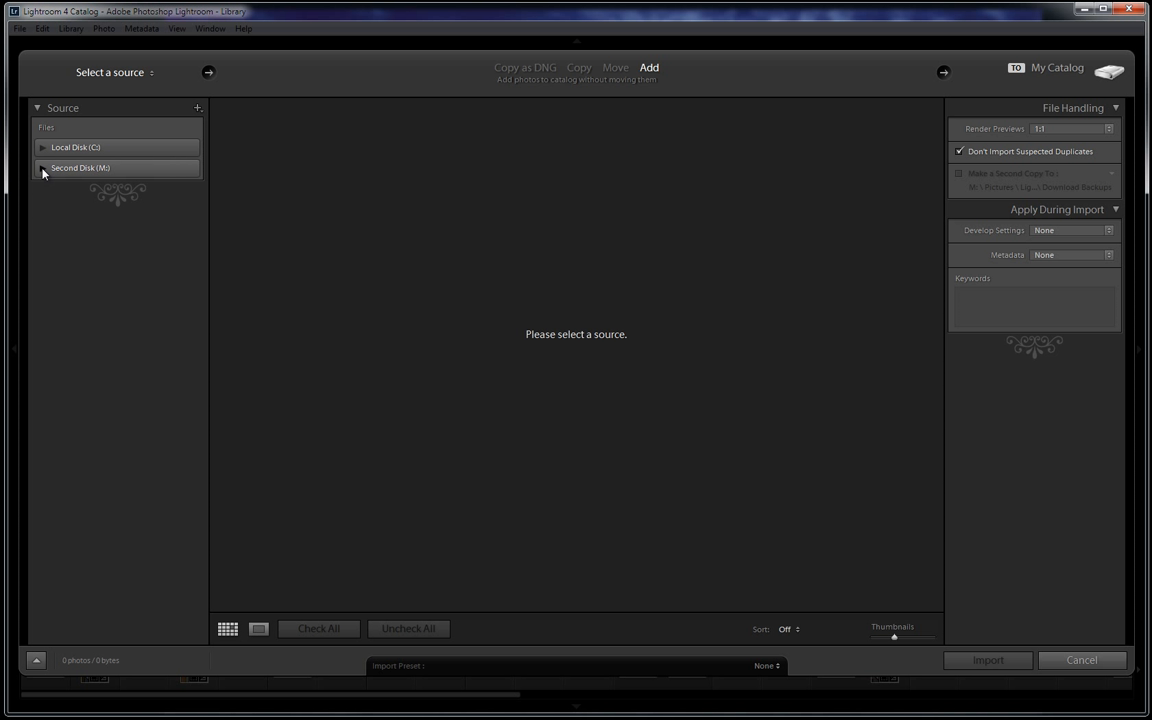
click(43, 147)
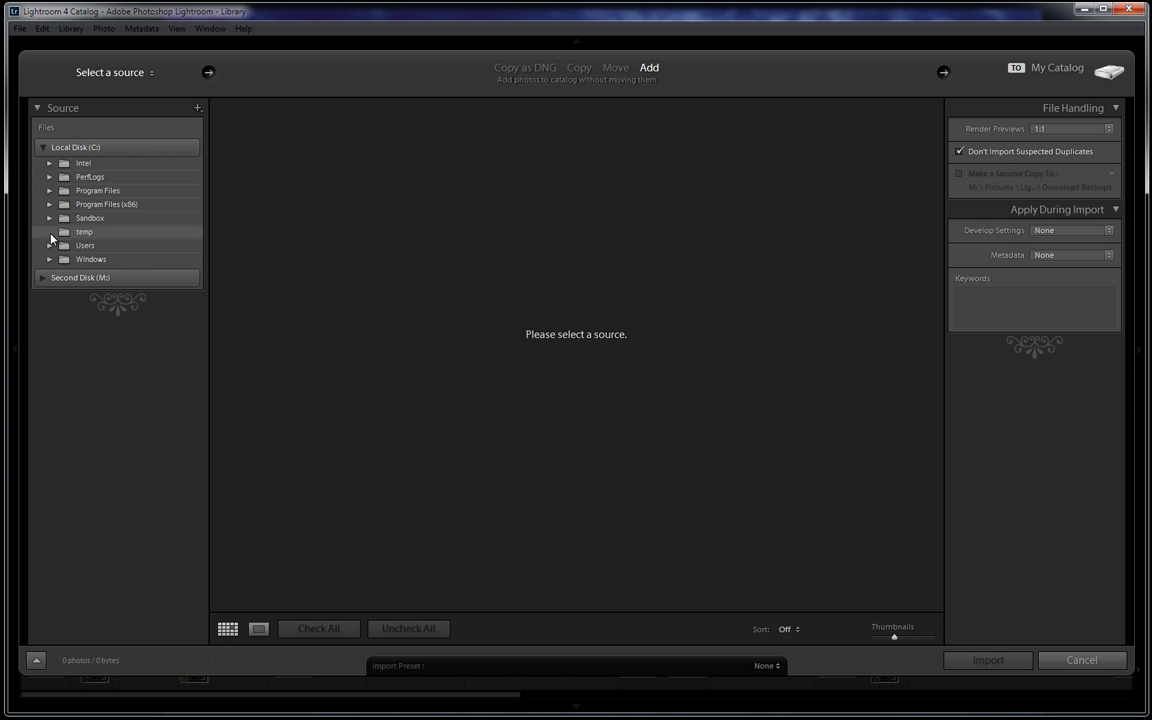
click(48, 245)
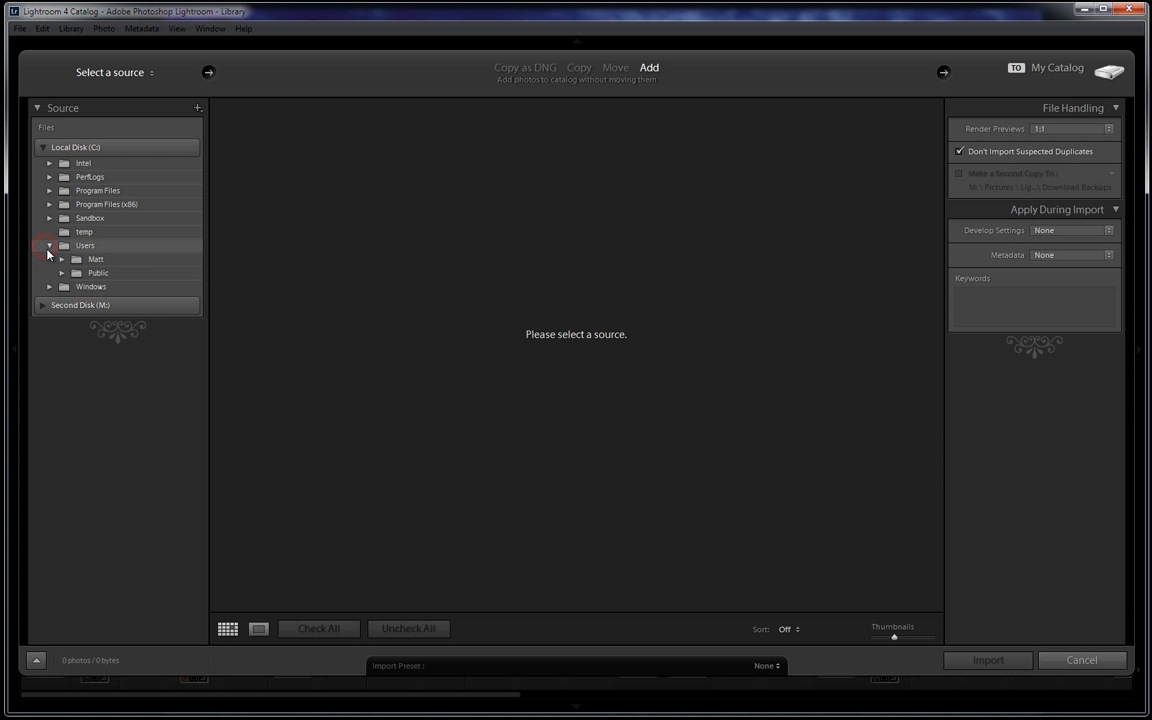
click(62, 259)
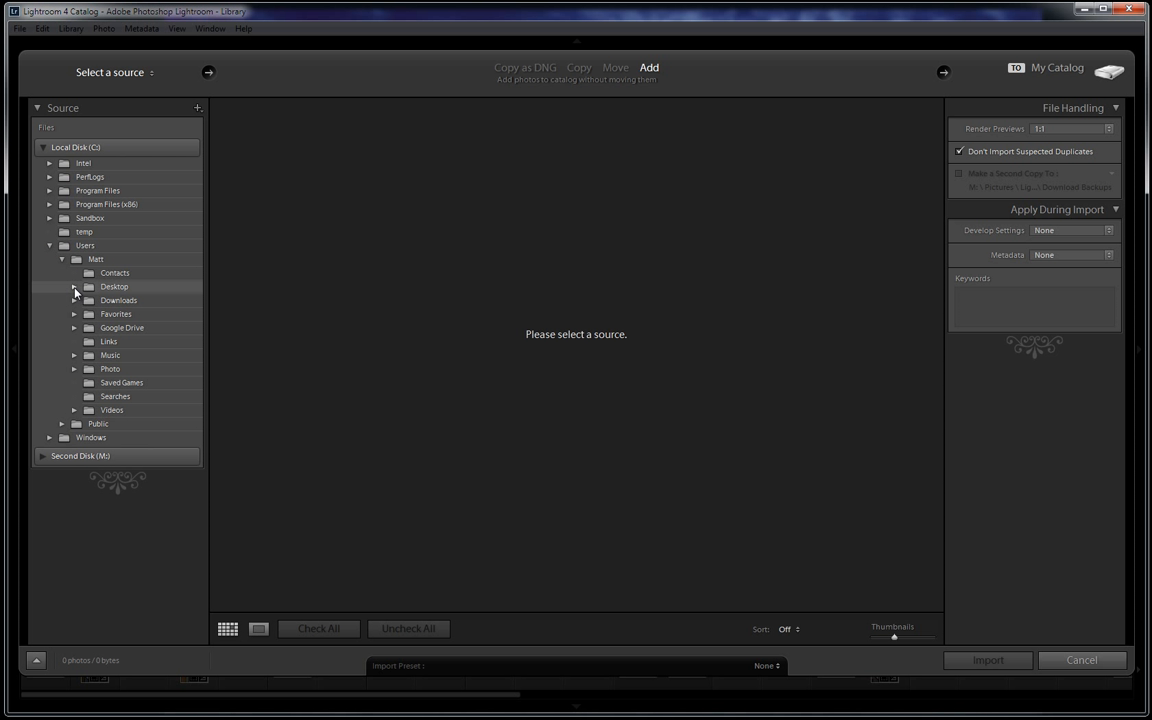
click(74, 289)
click(92, 289)
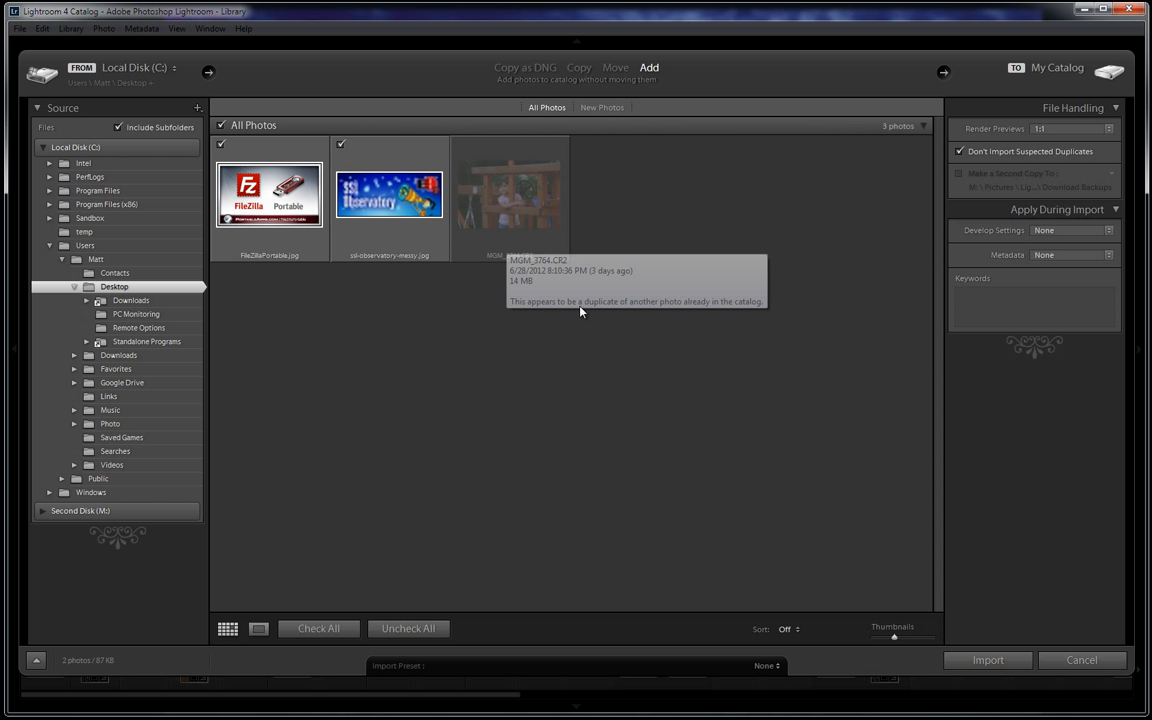
Step: Allow suspected duplicates and exclude ssl-observatory-messy.jpg and FileZillaPortable.jpg, leaving only MGM_3764.CR2 marked for import
click(962, 152)
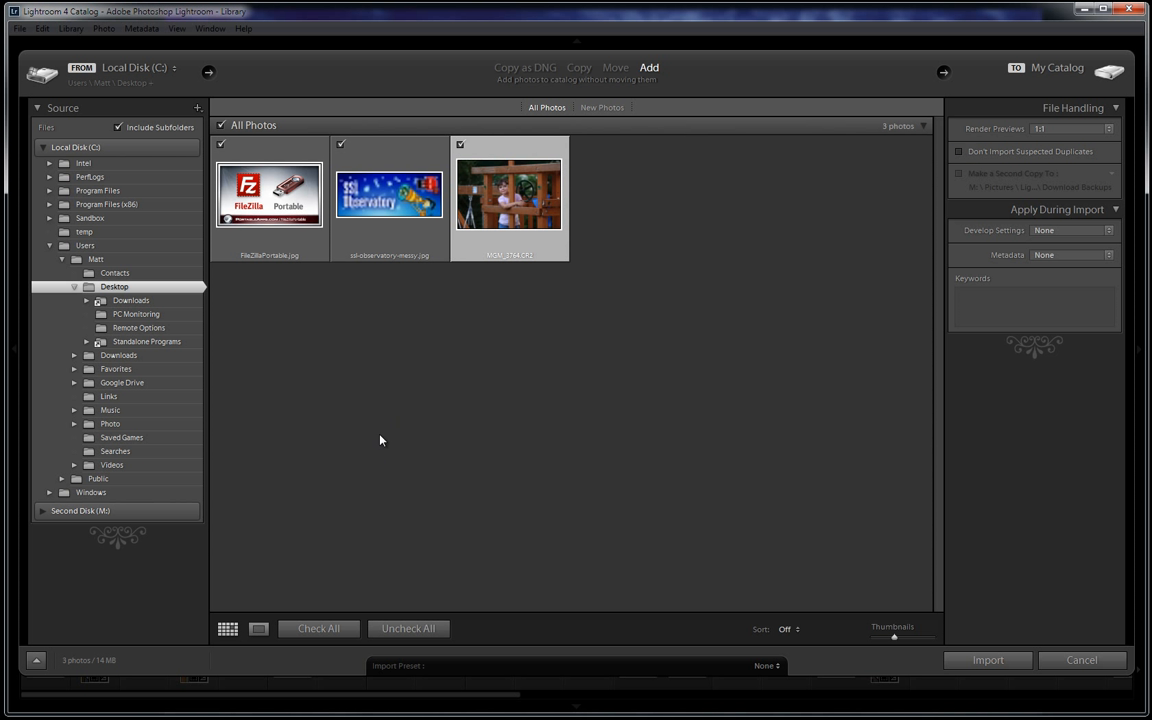
click(340, 145)
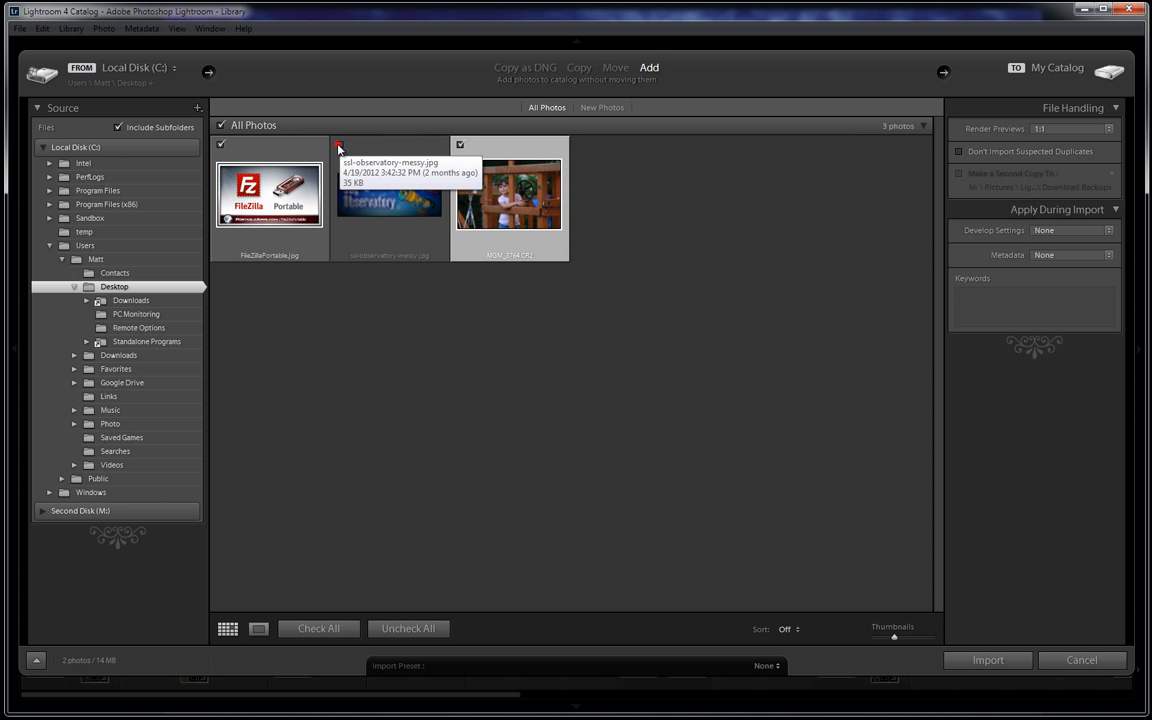
click(220, 145)
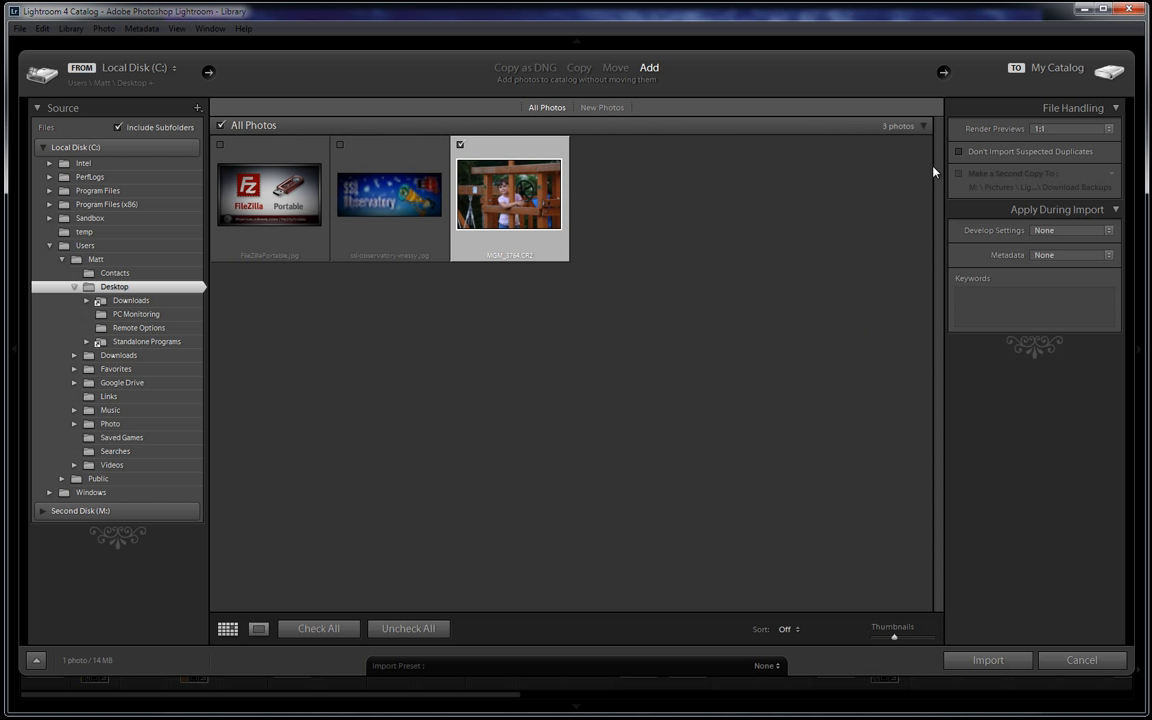
Step: Import MGM_3764.CR2 into the catalog, keeping preview rendering at 1:1
click(1110, 130)
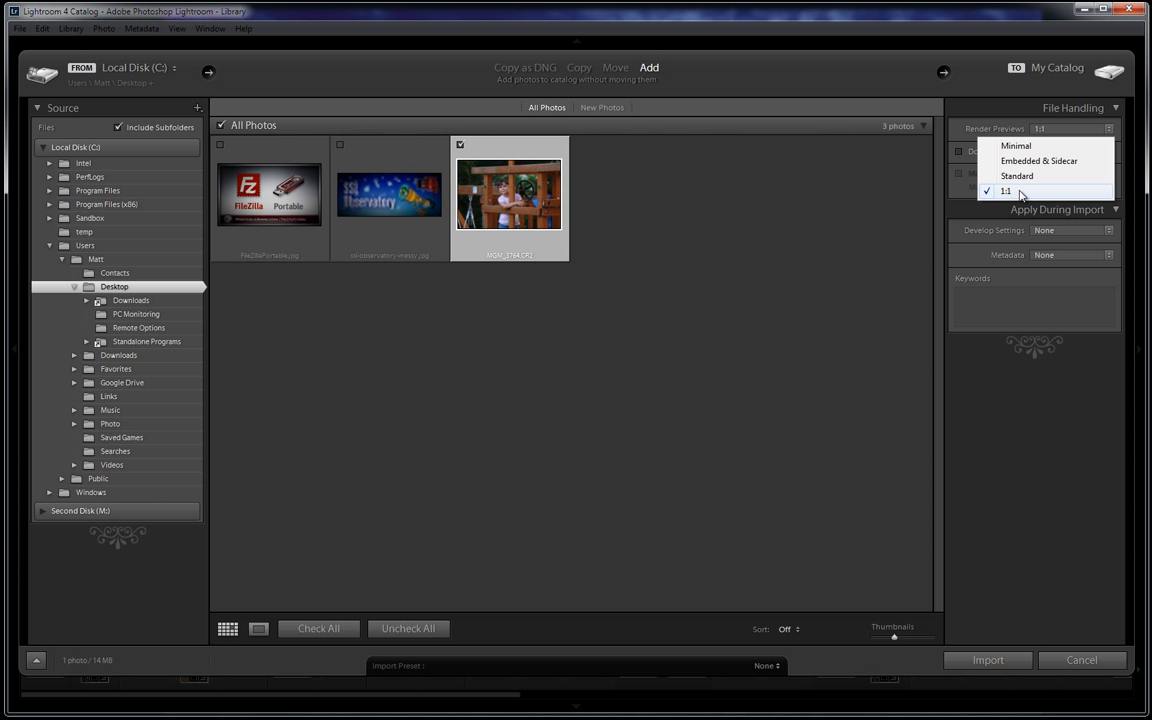
click(1080, 420)
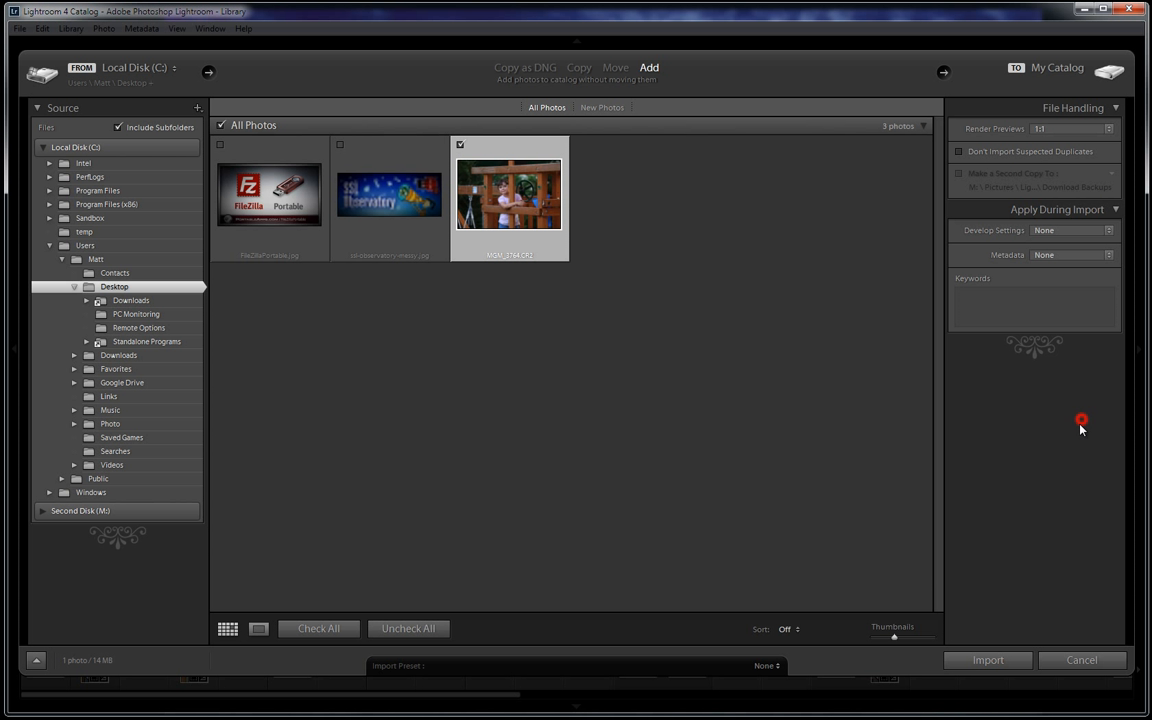
click(988, 659)
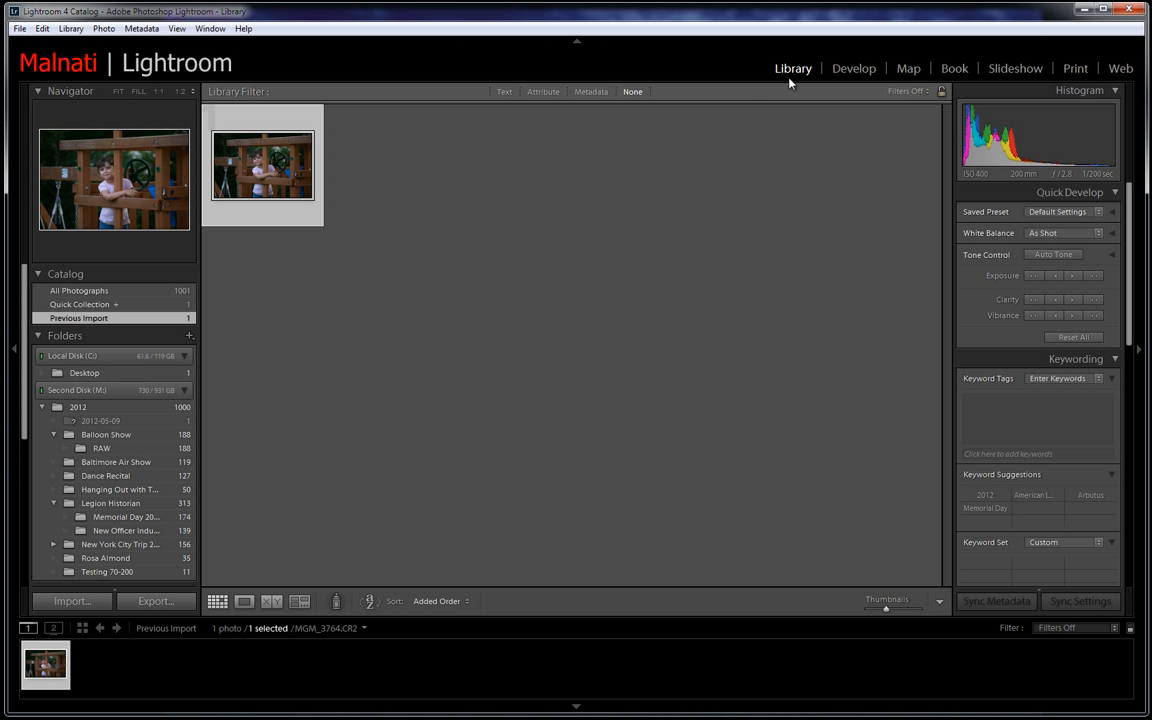
Step: Open the imported photo in the Develop module
mouse_move(1130, 275)
mouse_down()
mouse_move(1130, 420)
mouse_move(1150, 515)
mouse_up()
drag(1127, 459, 1140, 206)
click(850, 69)
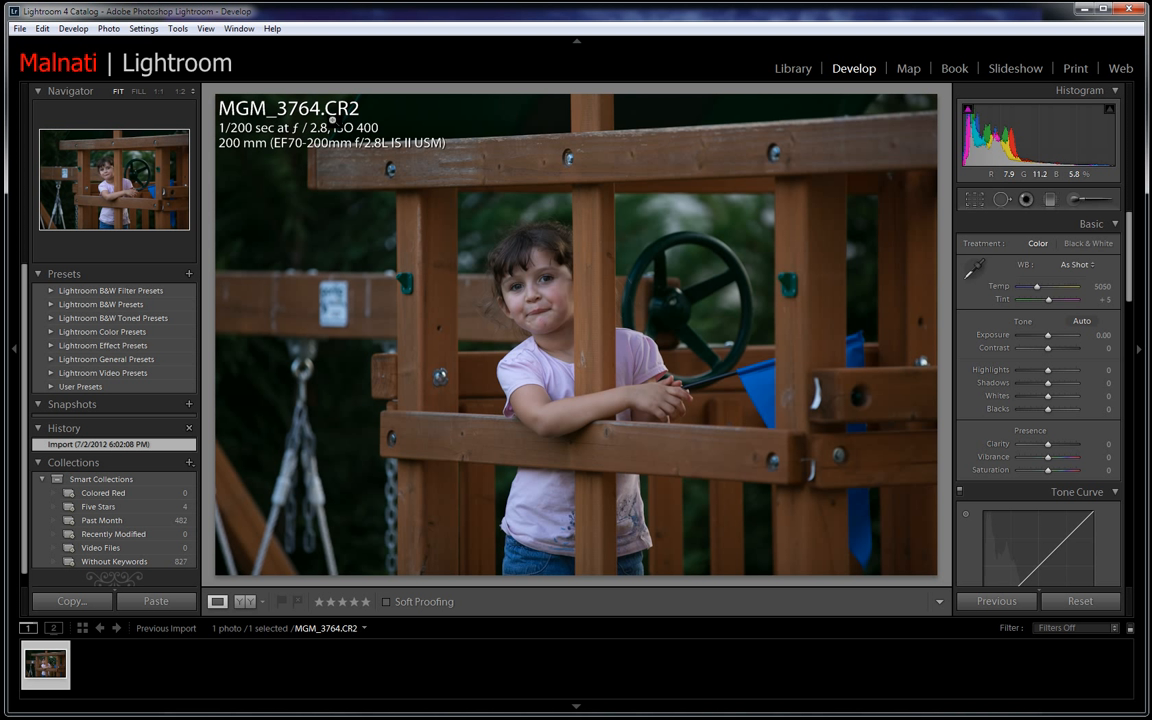
Step: Review the Loupe Info 1 overlay choices in the Develop View Options, leaving them unchanged
click(206, 29)
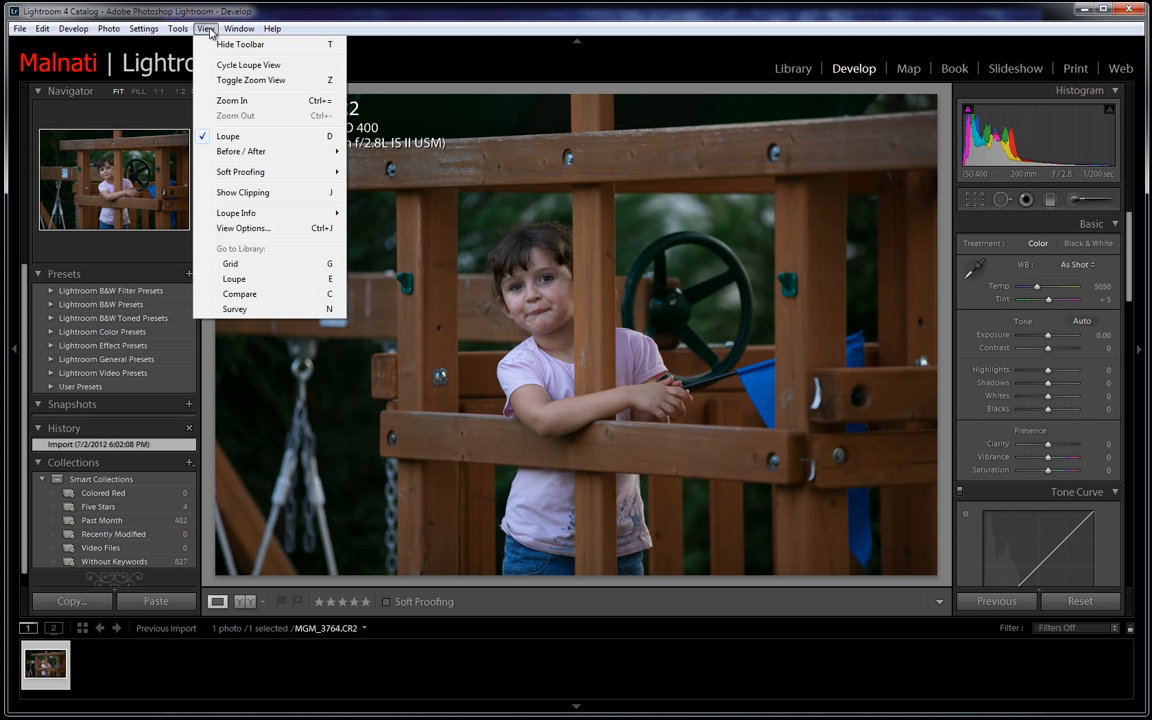
click(242, 227)
drag(496, 148, 198, 238)
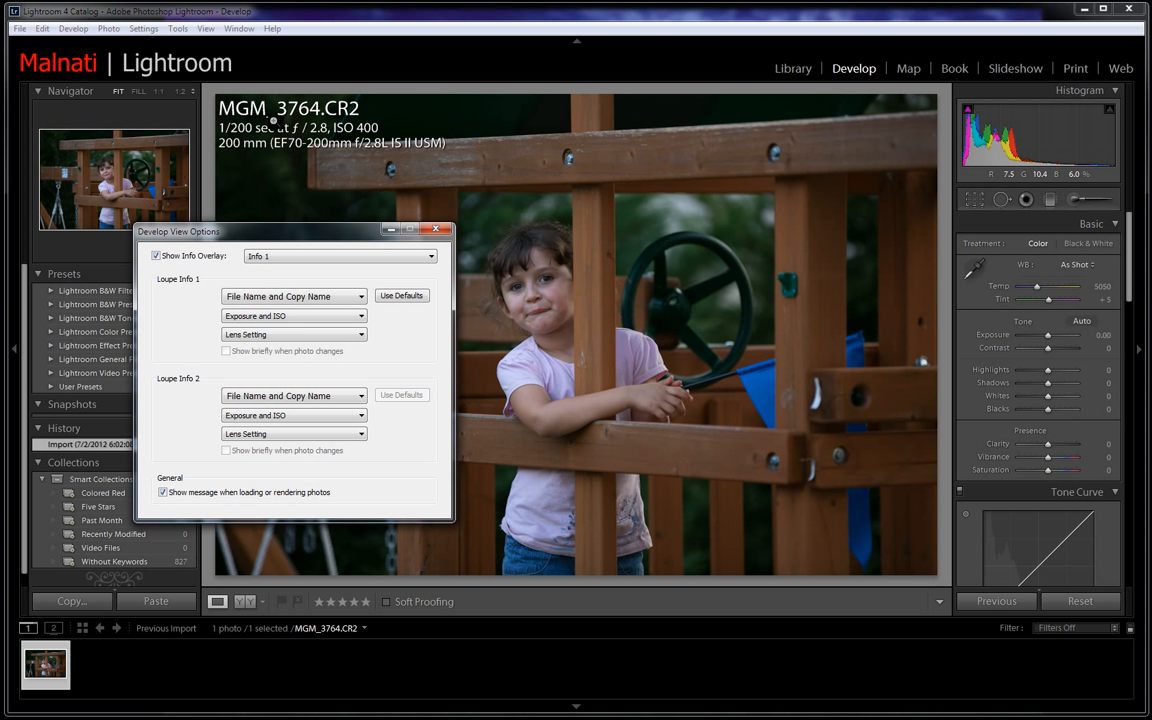
click(300, 296)
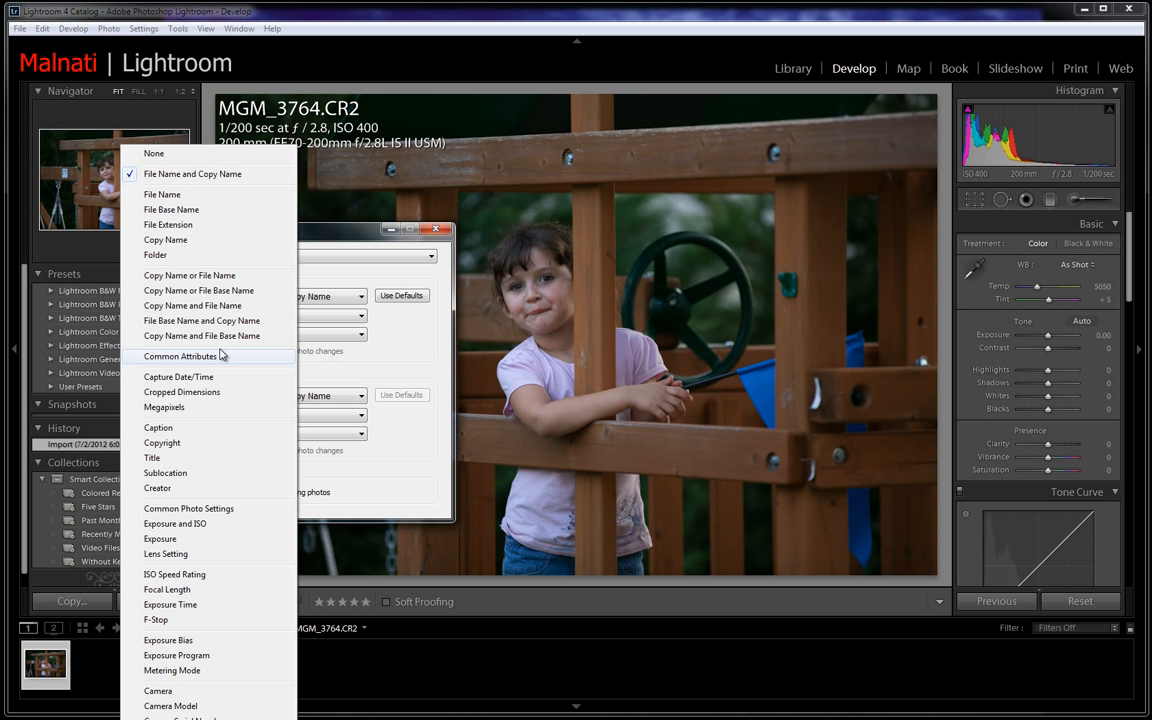
click(312, 231)
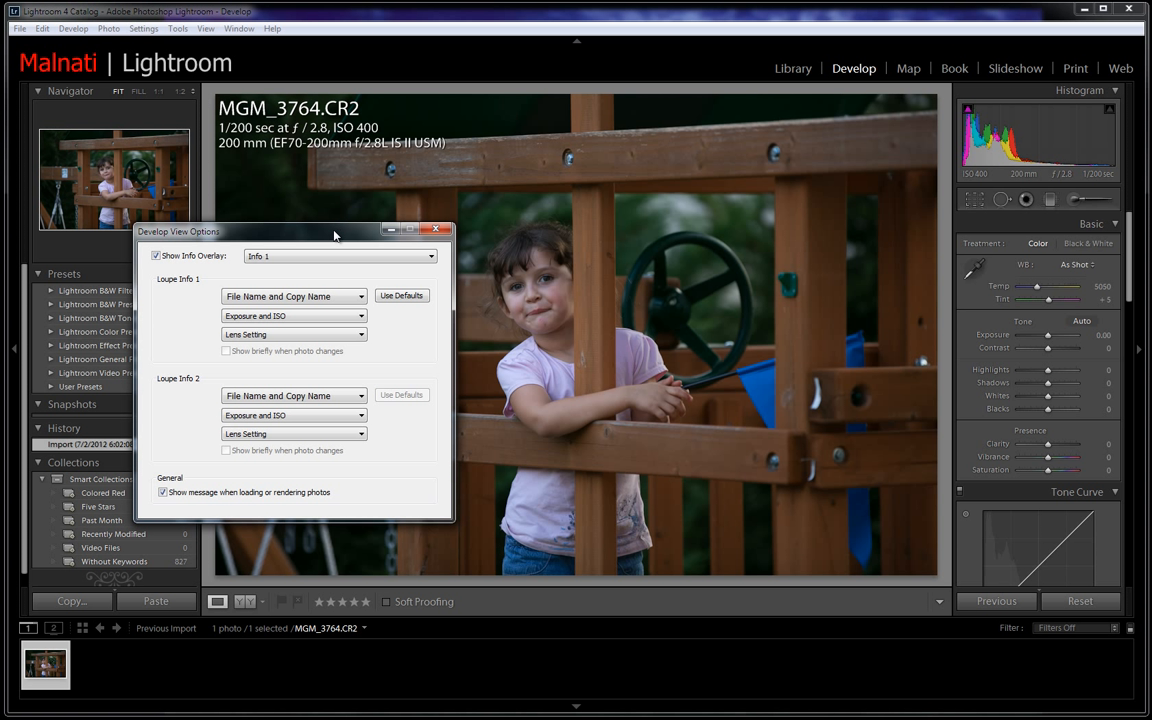
click(431, 229)
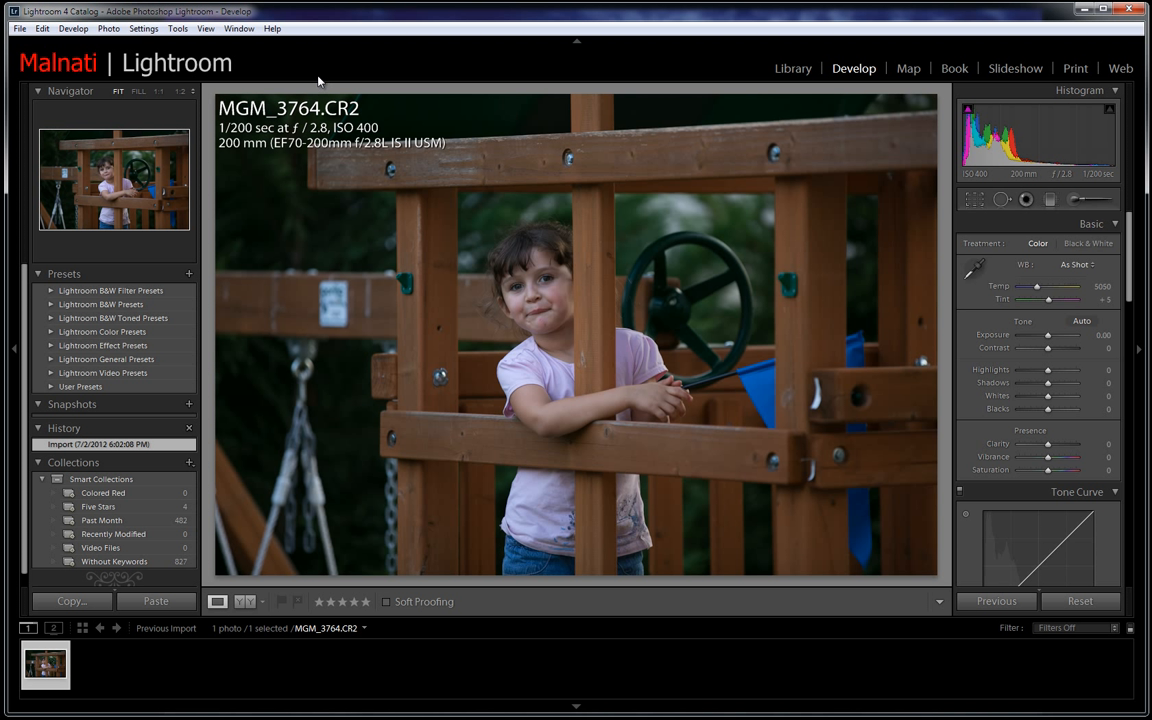
Step: Look through the Lightroom B&W Filter Presets and the filter choices for the filmstrip
click(52, 292)
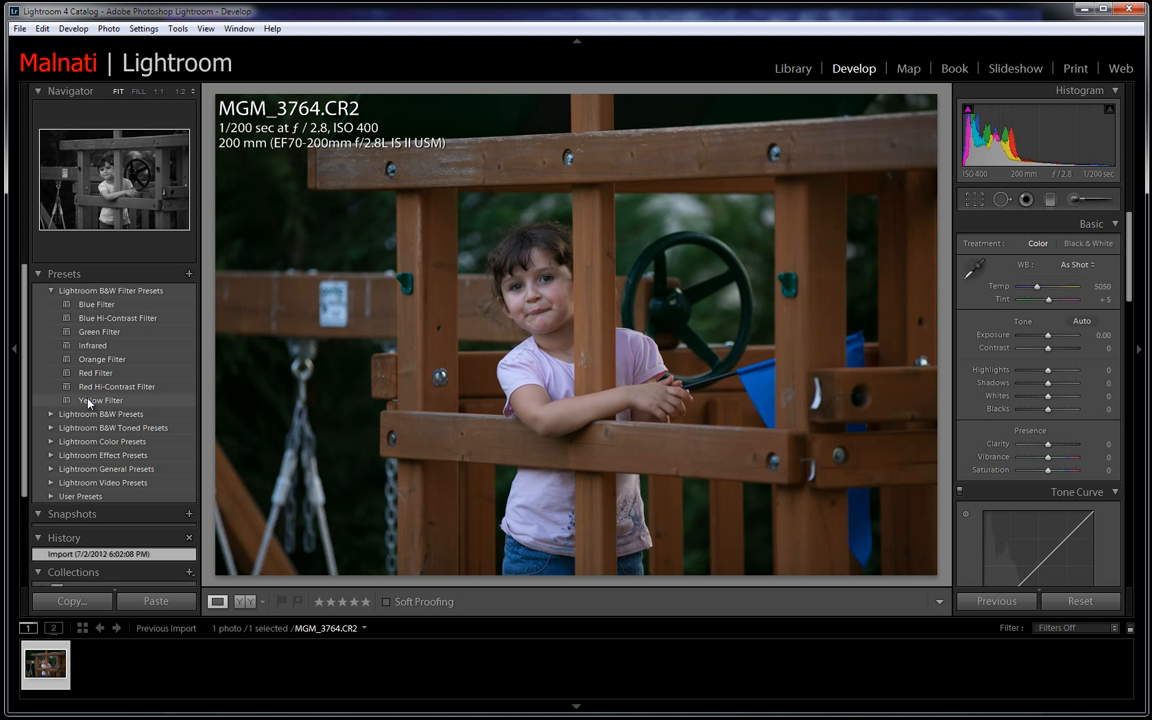
click(51, 291)
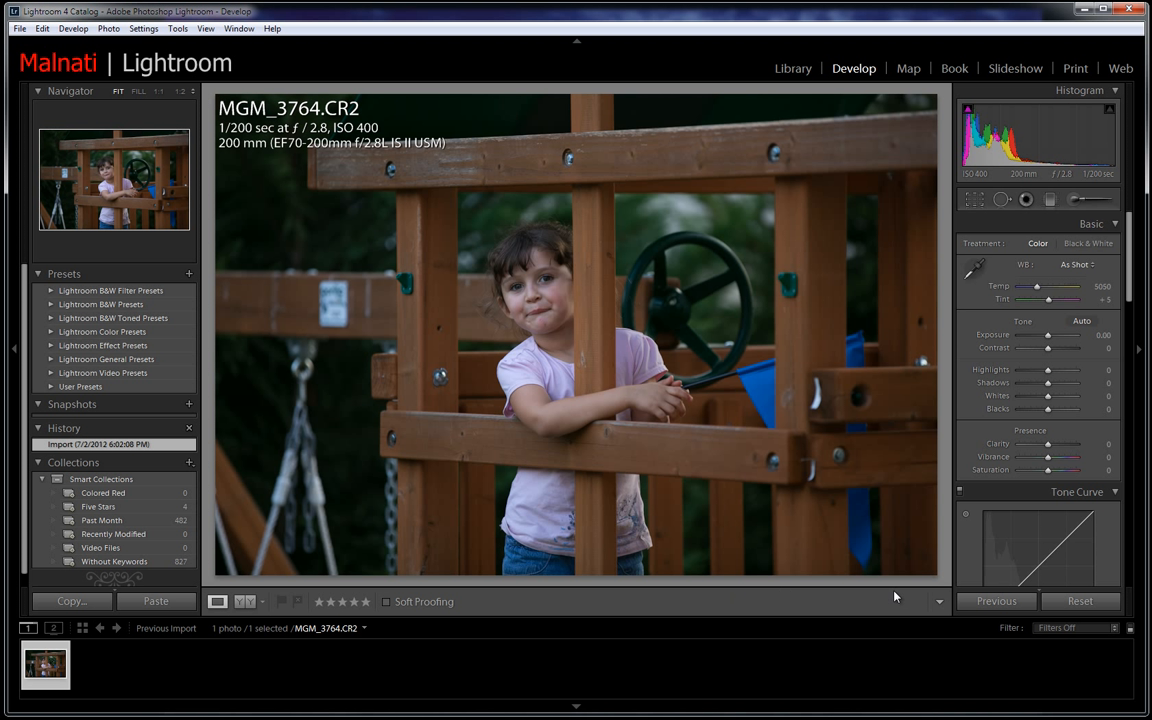
click(1085, 628)
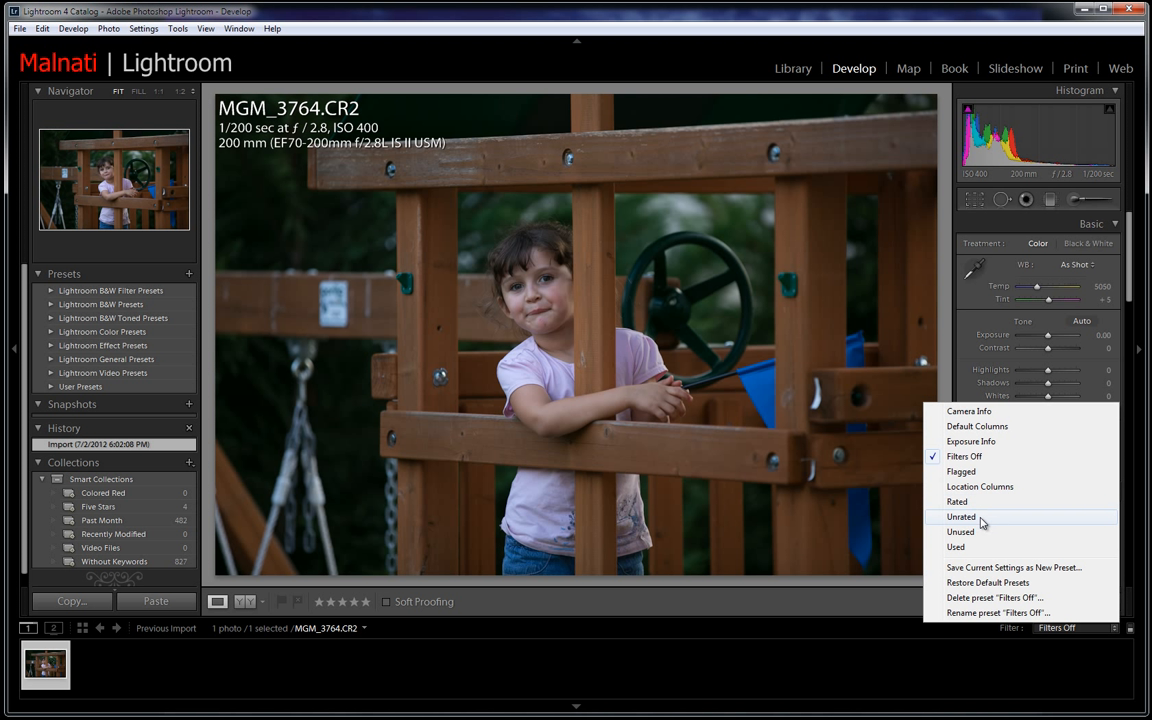
click(845, 628)
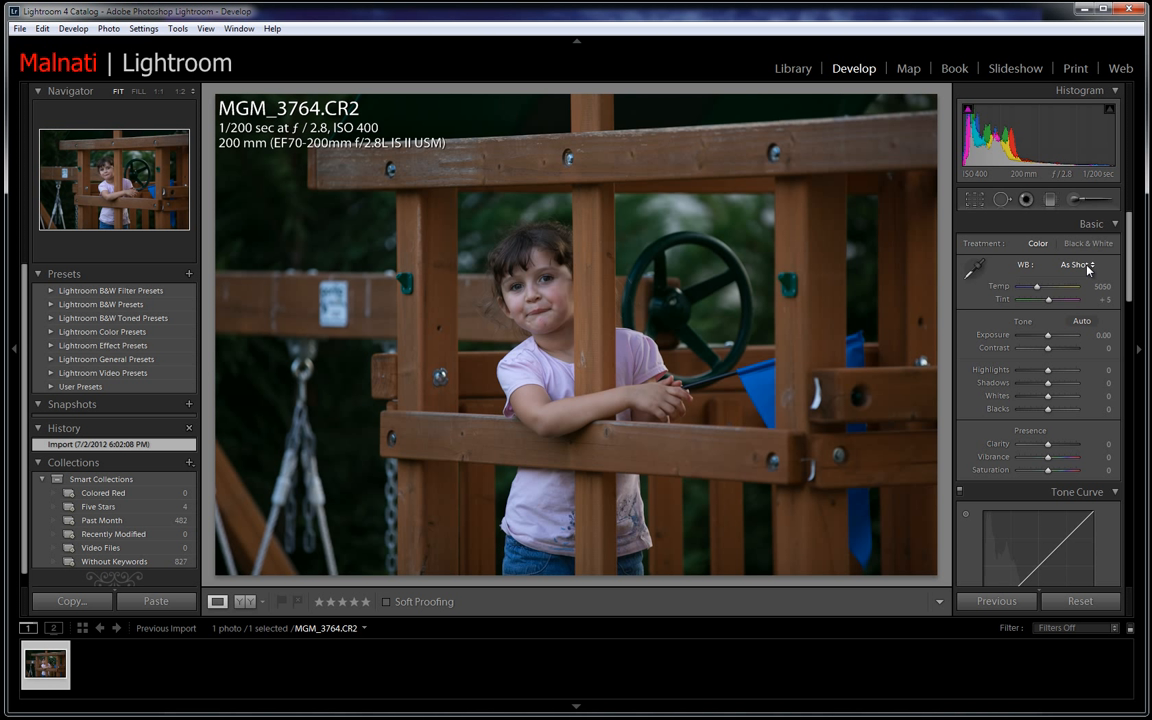
Step: Look through the white balance presets for the photo, keeping As Shot
click(1089, 266)
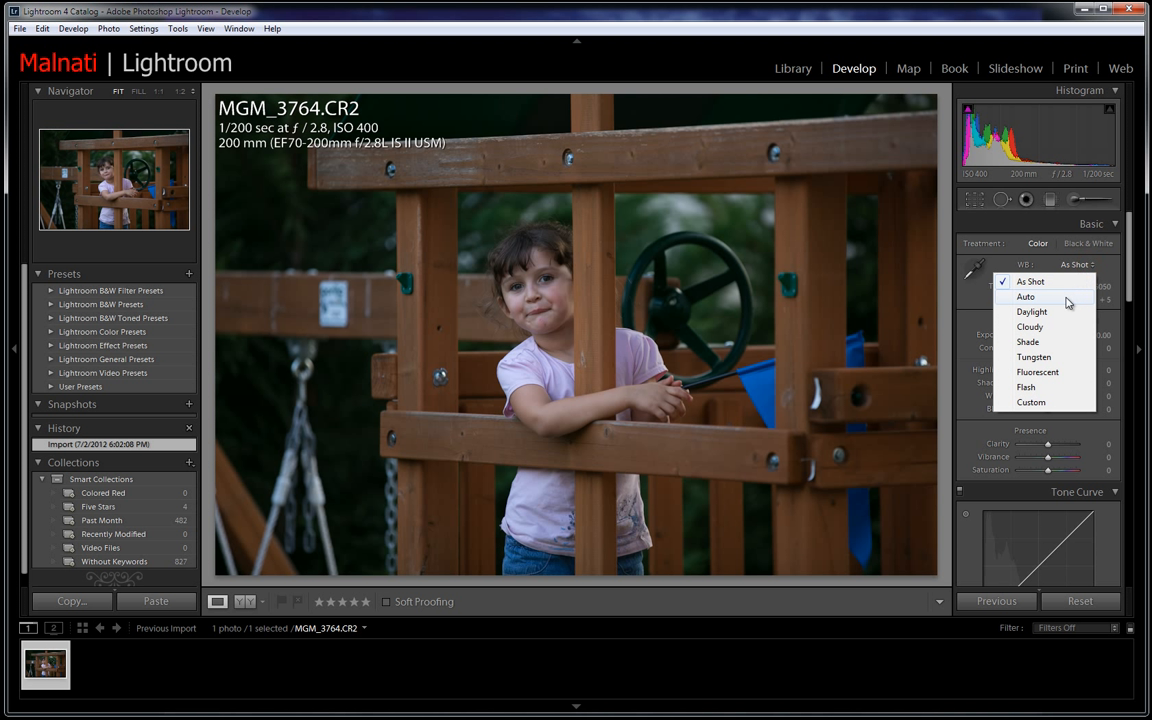
click(1132, 288)
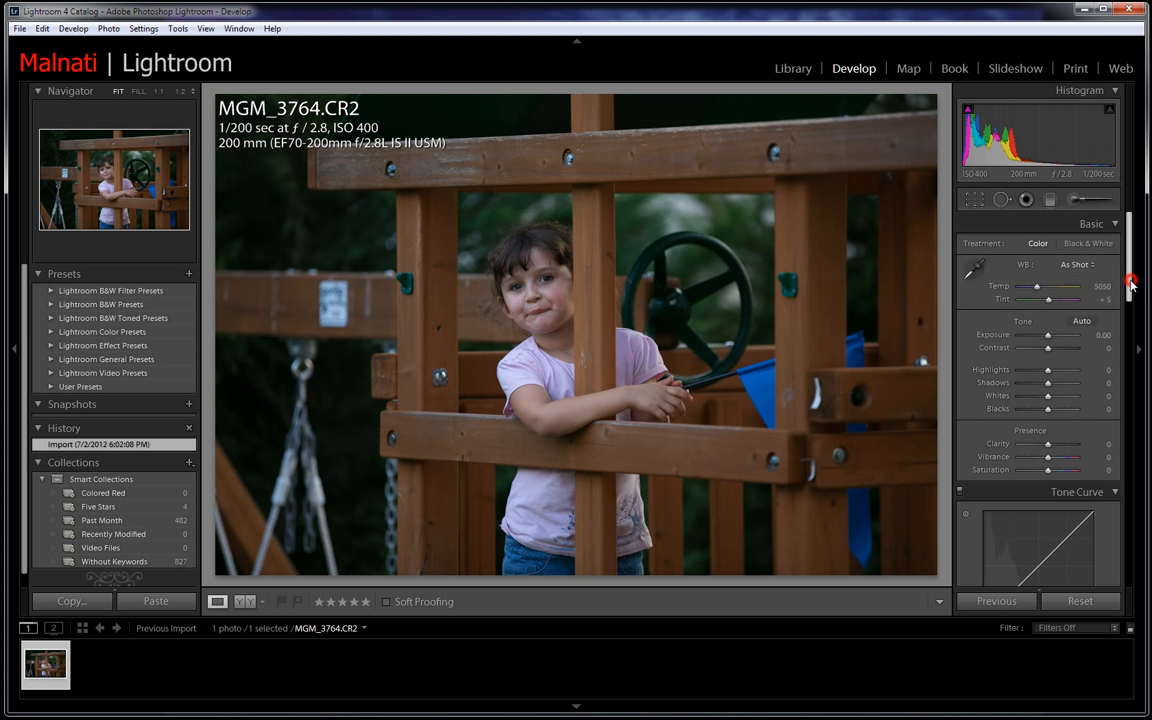
click(1078, 265)
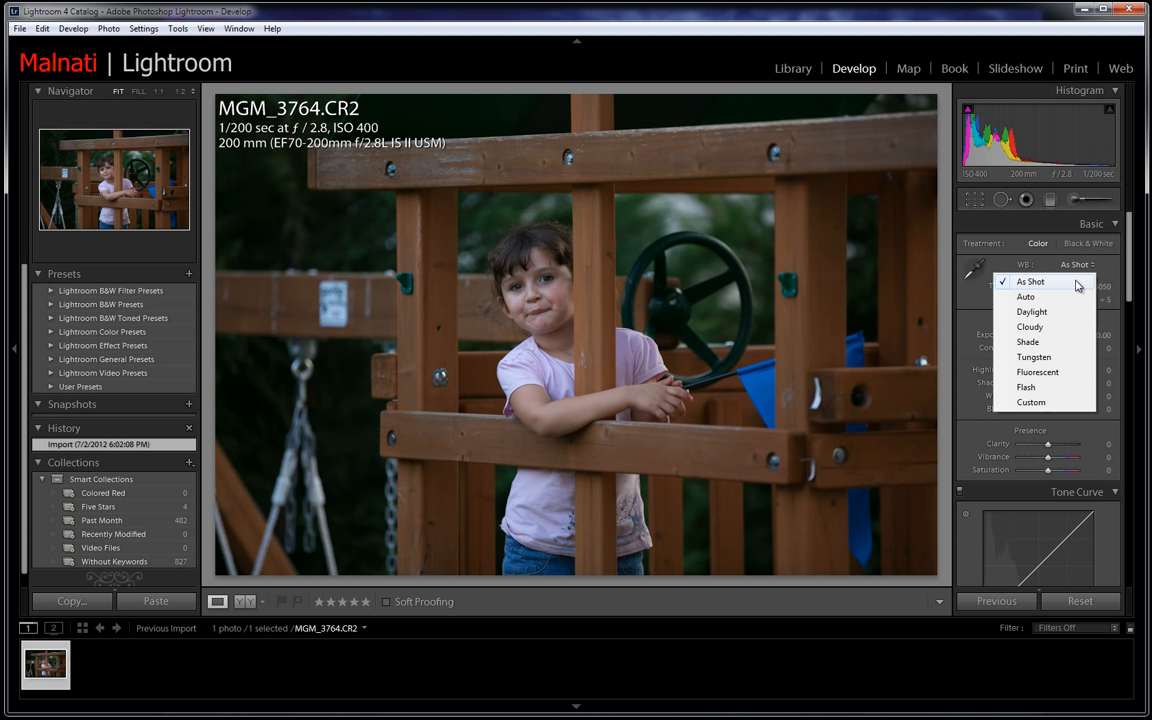
click(1078, 283)
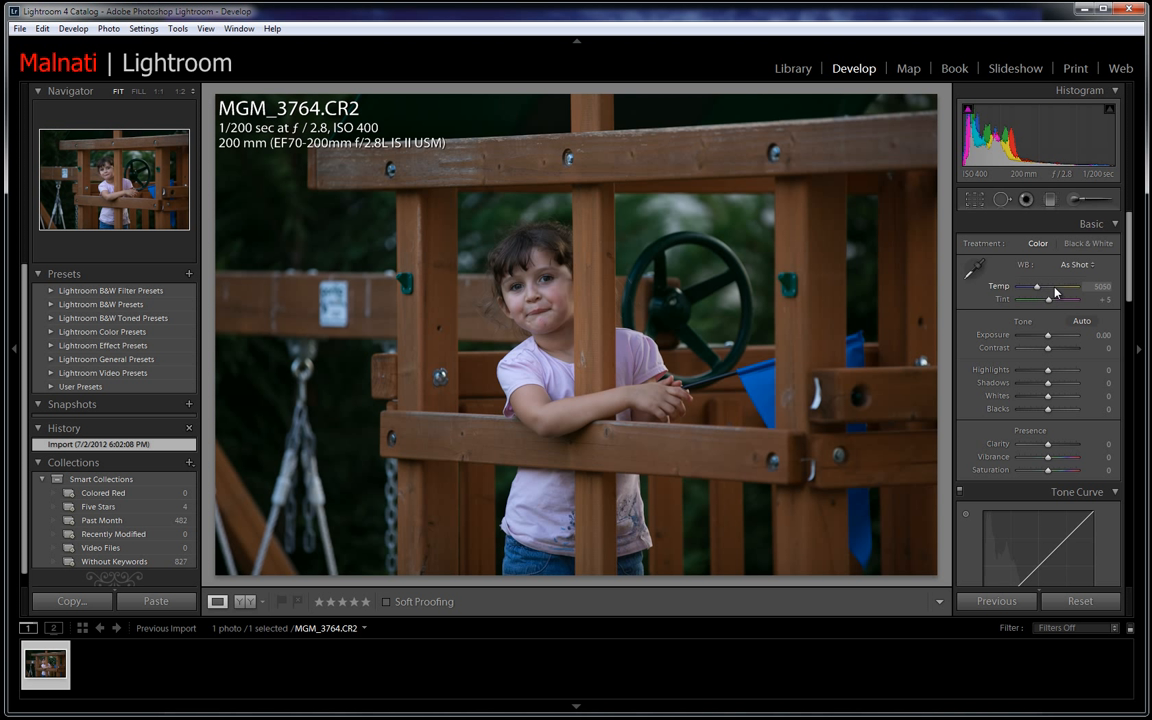
Step: Try color temperatures of 4857 and 7200 and the As Shot and Auto white balance presets on the photo
mouse_move(1037, 290)
mouse_down()
mouse_move(1061, 291)
mouse_move(1036, 291)
mouse_up()
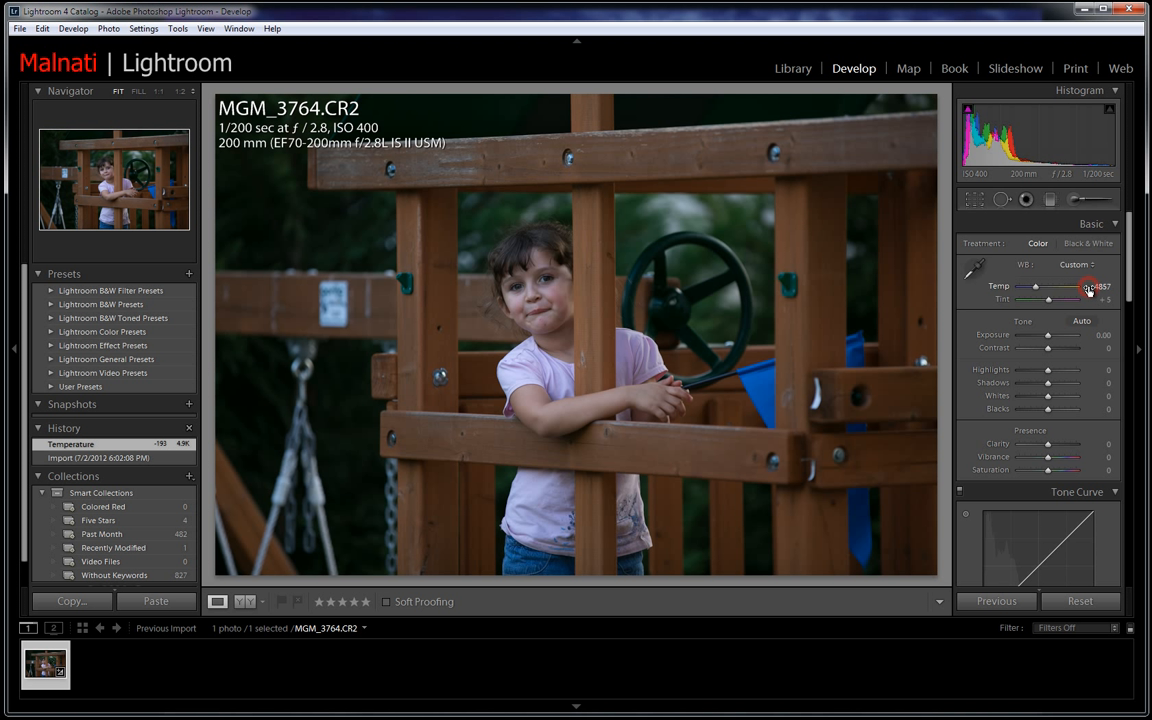
drag(1094, 290, 929, 305)
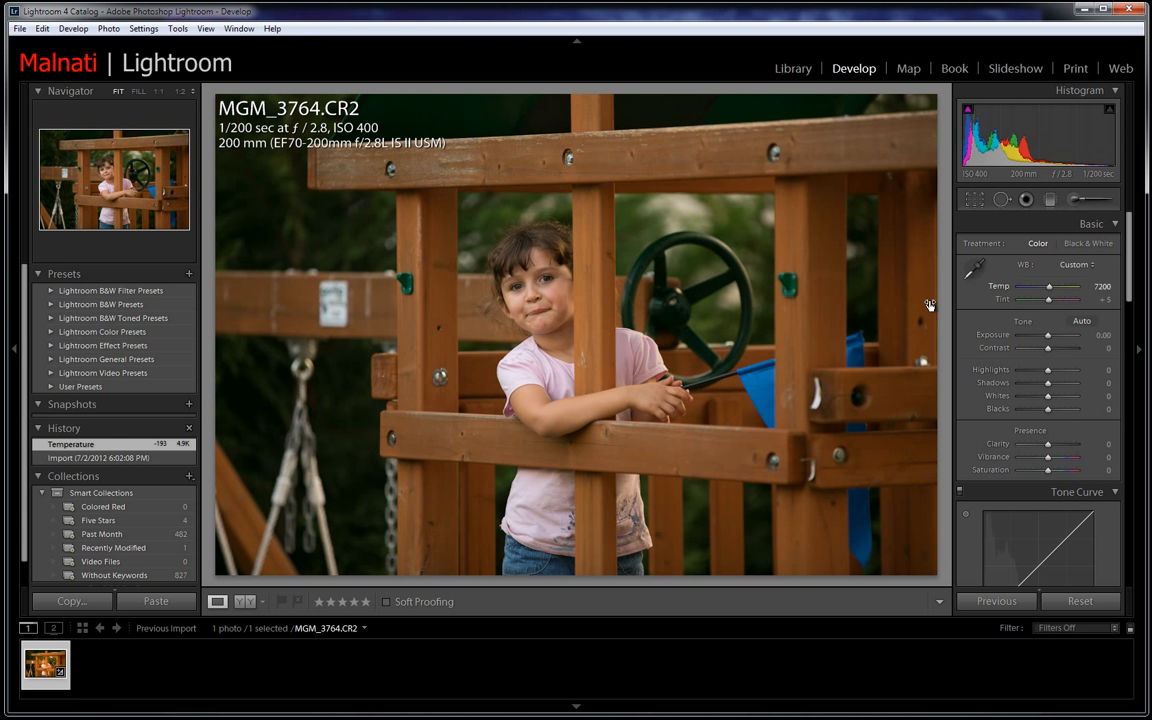
click(1079, 265)
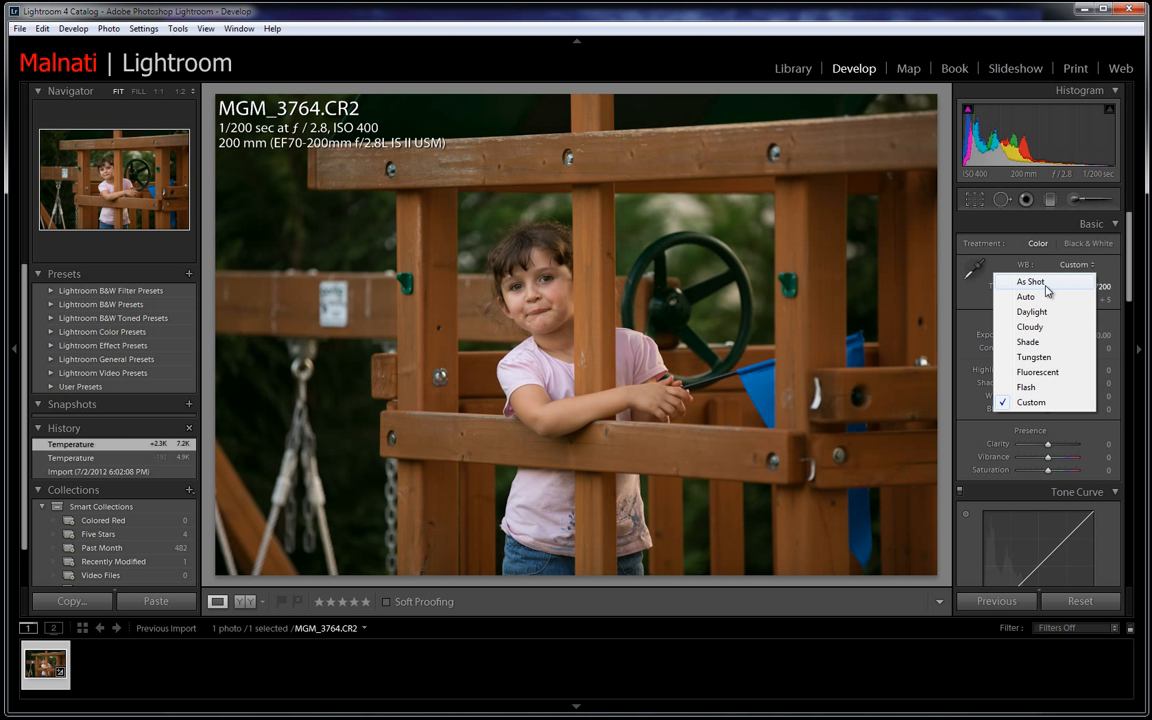
click(1045, 282)
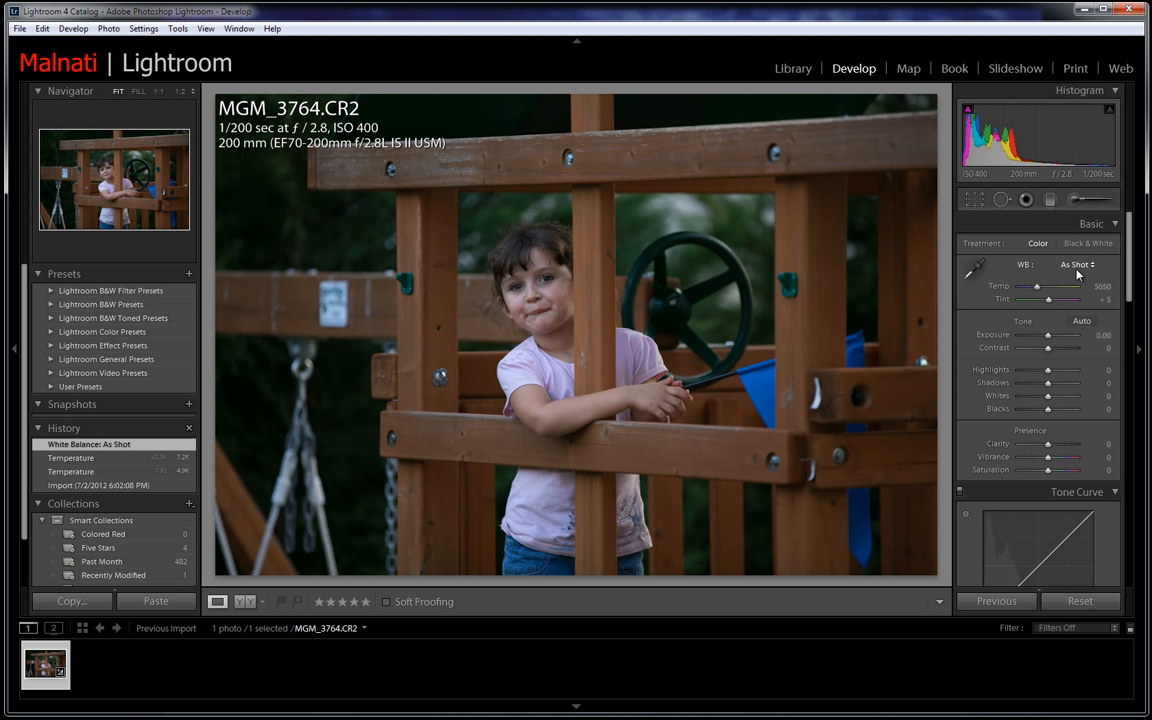
click(1077, 265)
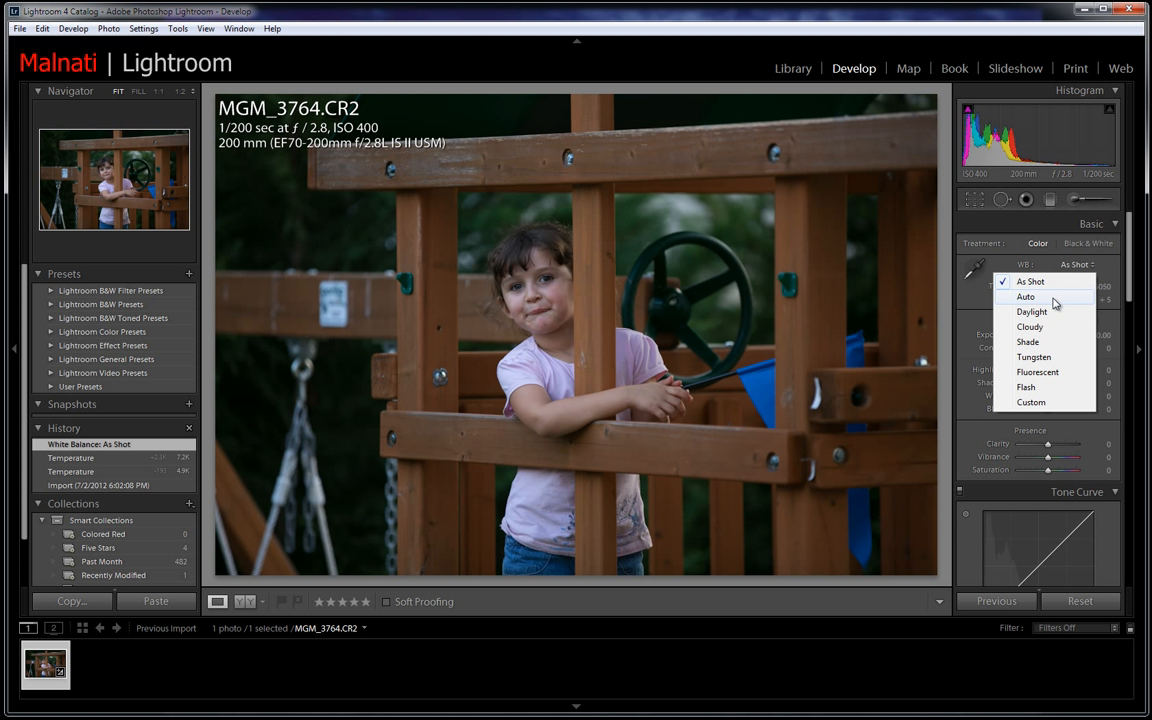
click(1050, 296)
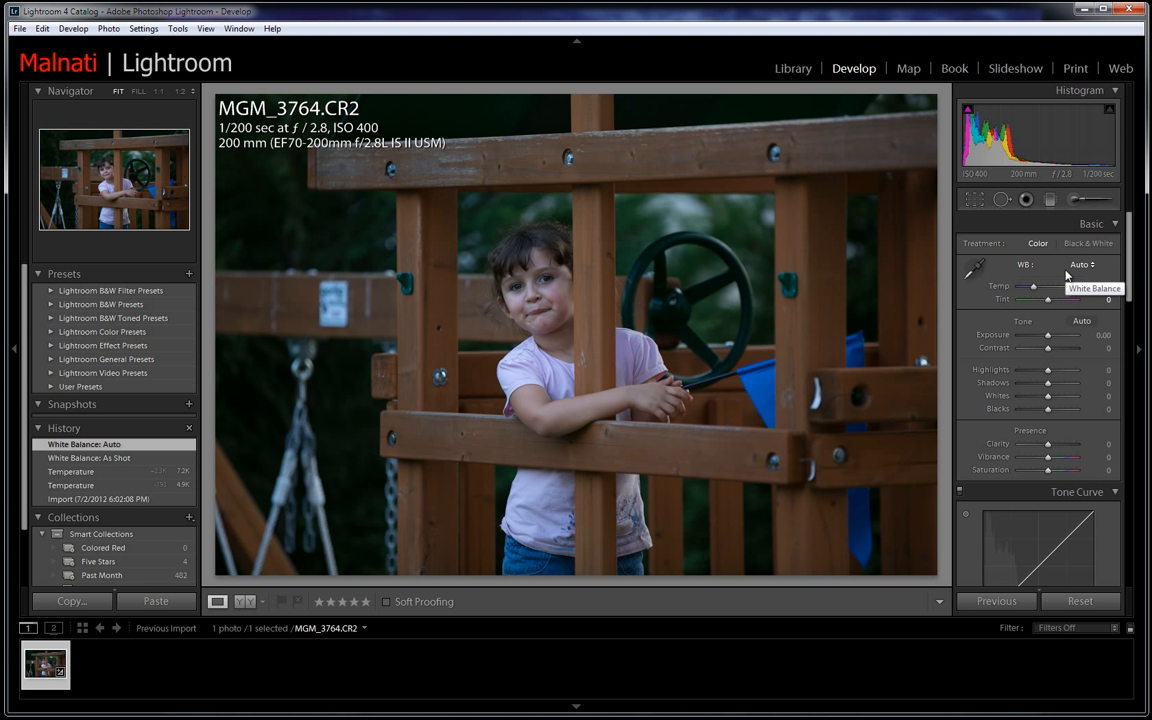
Step: Set the photo's white balance to Daylight and apply the automatic tone adjustment
click(1080, 265)
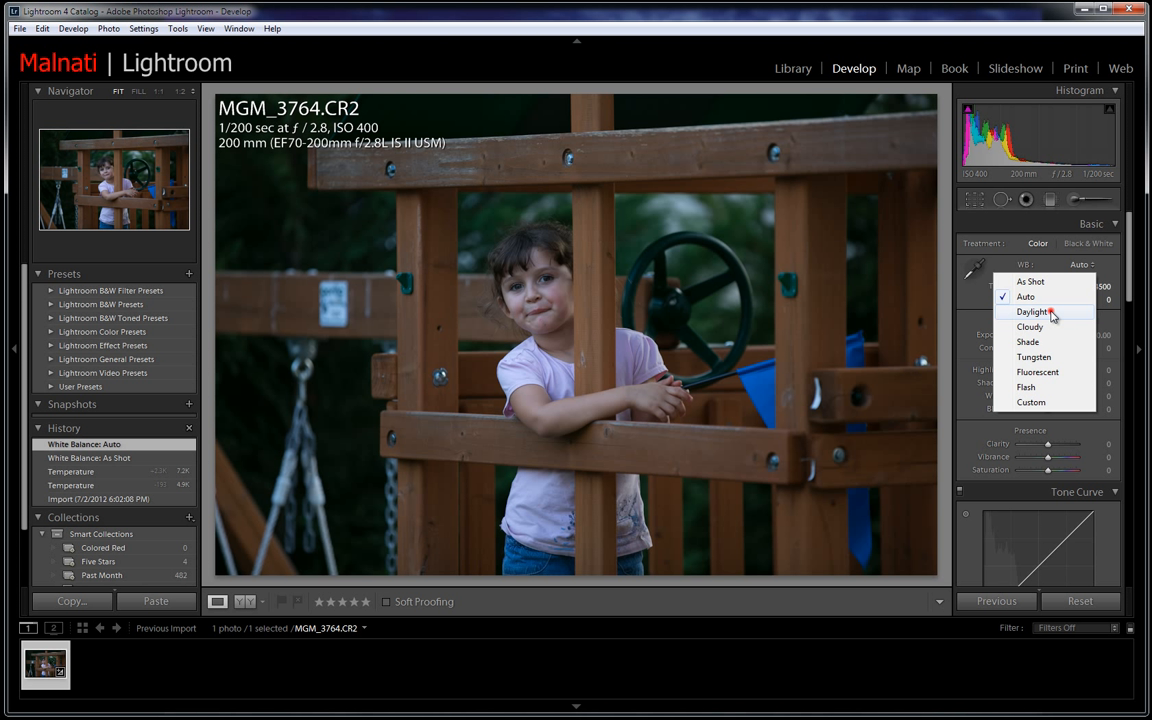
click(1052, 315)
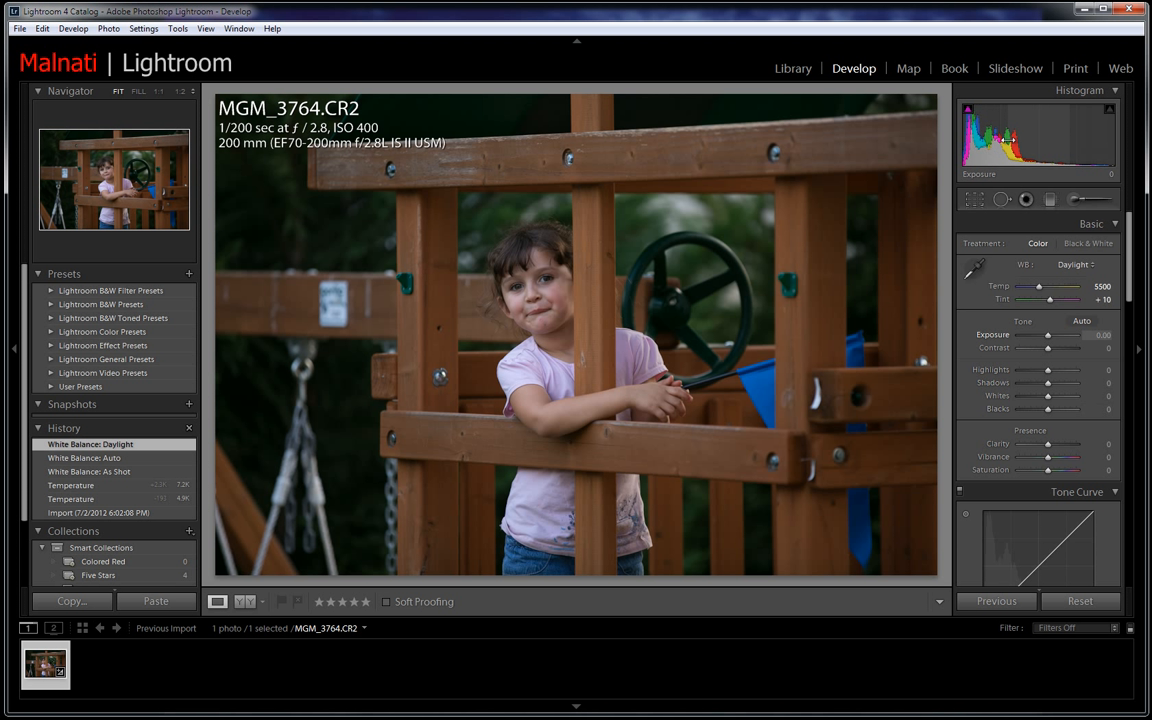
click(1082, 321)
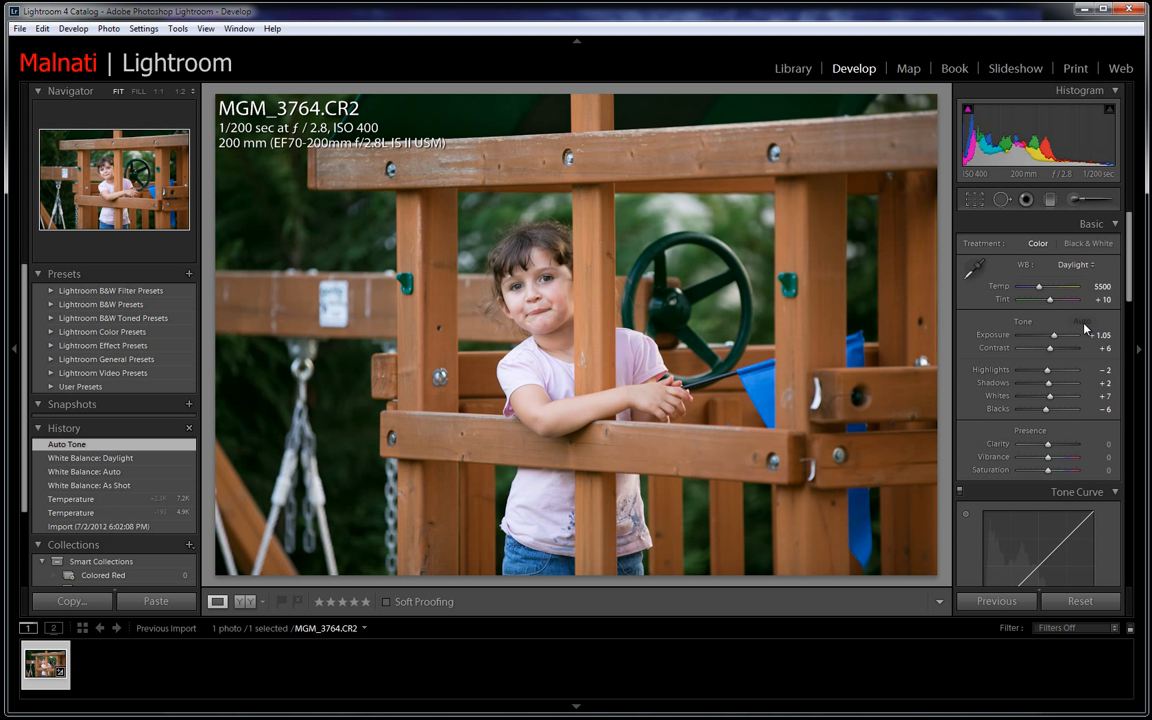
Step: Try Shadows values of +81 and +12 on the photo and revert to the Highlights history state
drag(1129, 244, 1128, 250)
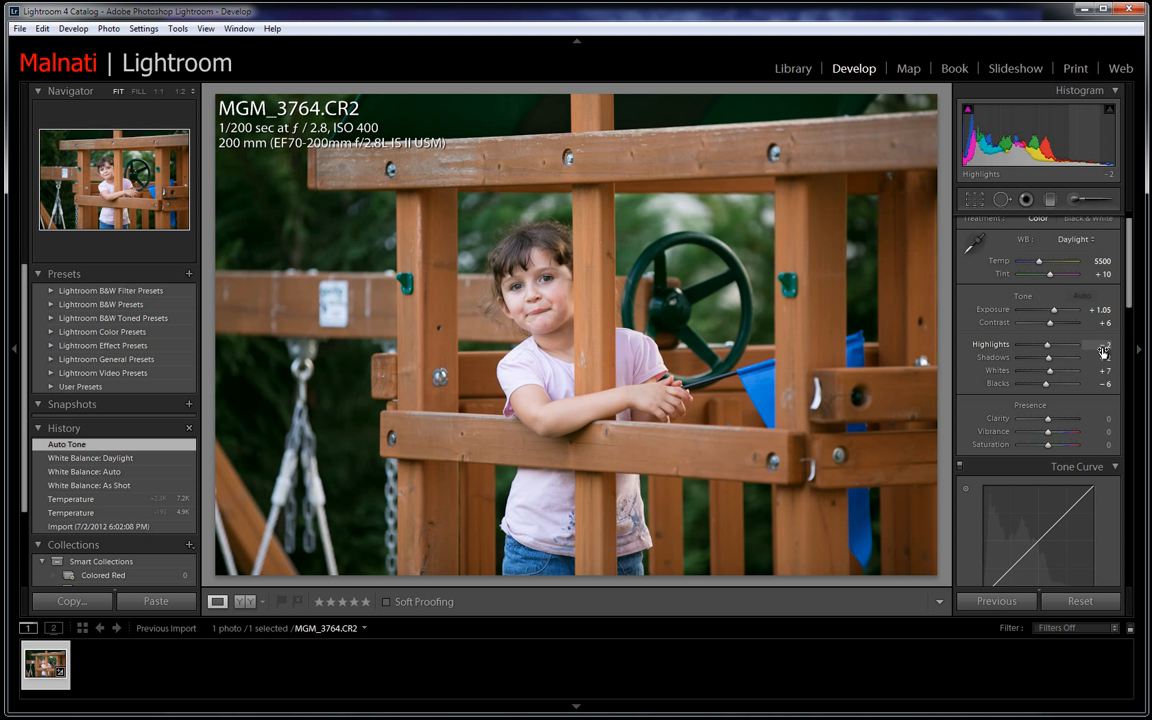
mouse_move(1099, 350)
mouse_down()
mouse_move(1047, 355)
mouse_move(1100, 352)
mouse_up()
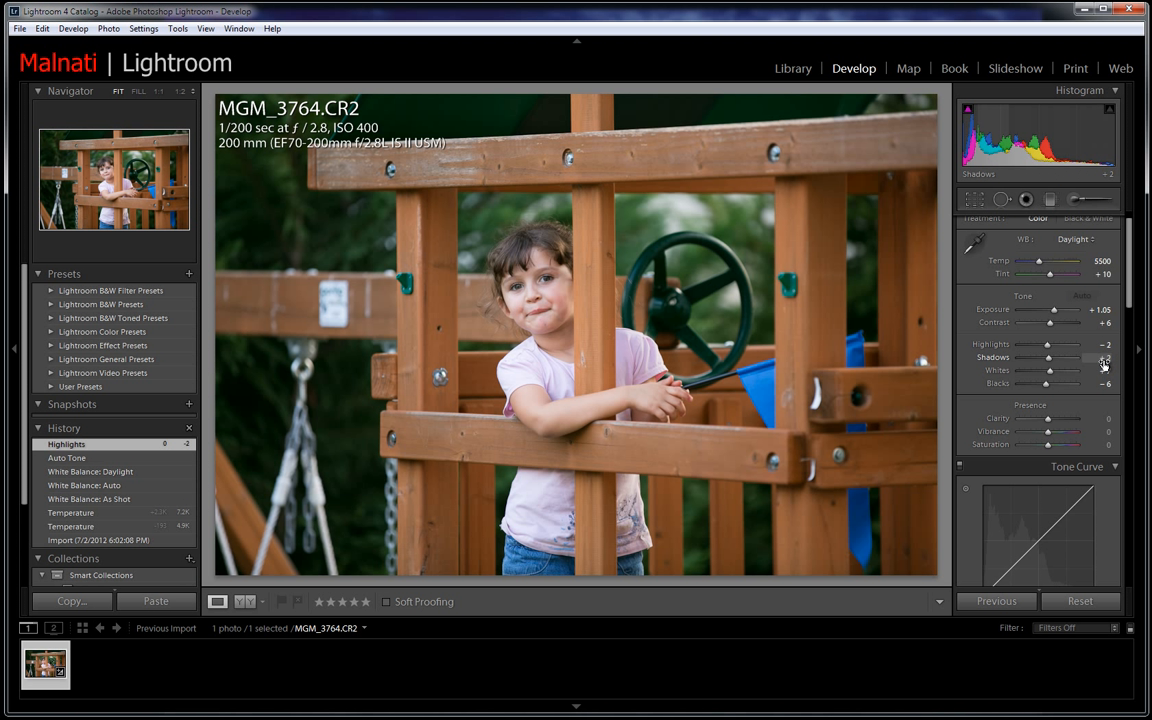
click(1104, 363)
drag(1104, 363, 1150, 365)
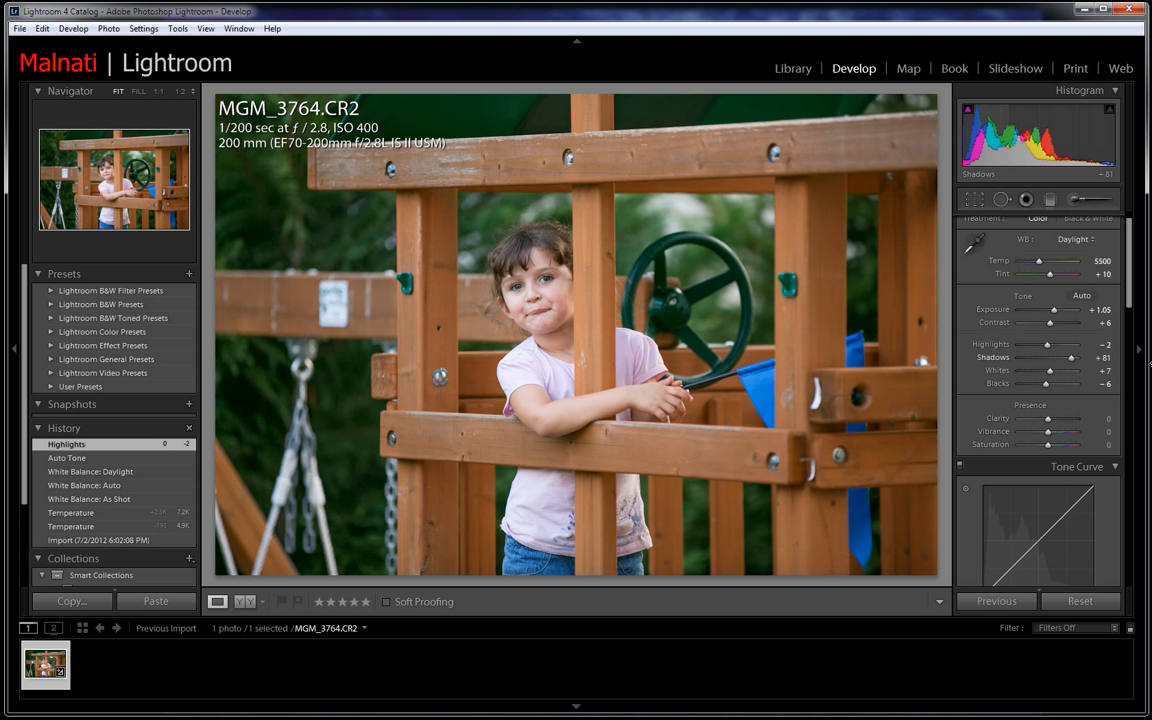
drag(1150, 365, 1107, 370)
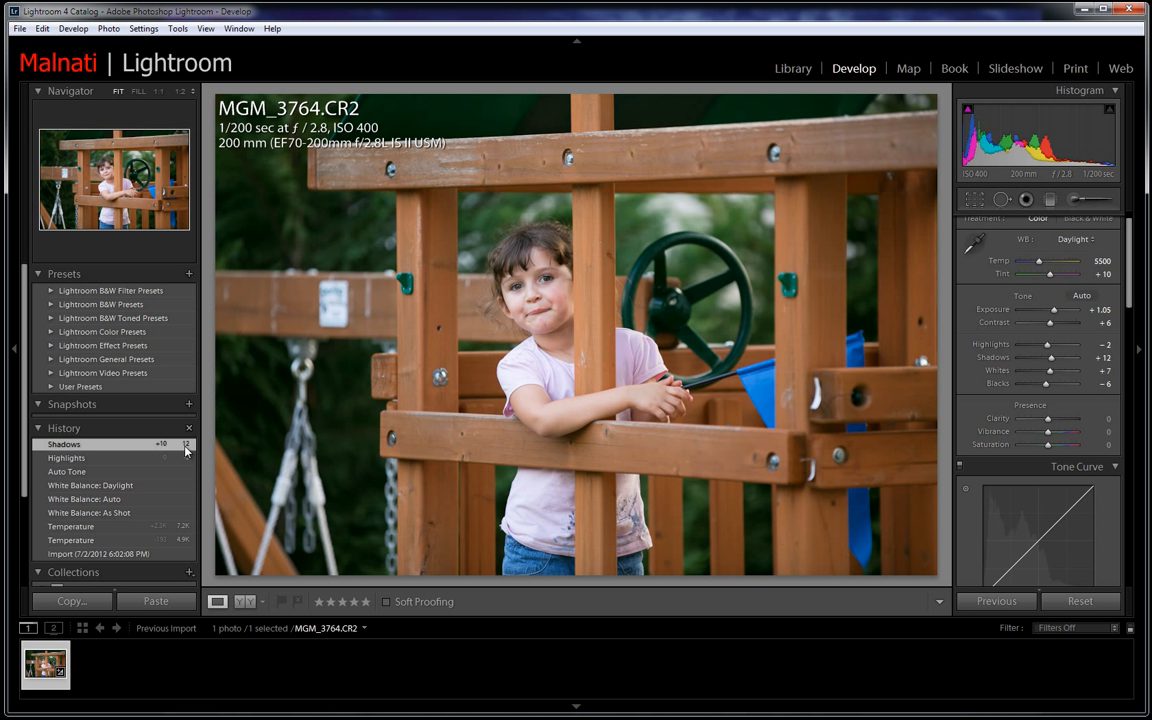
click(110, 460)
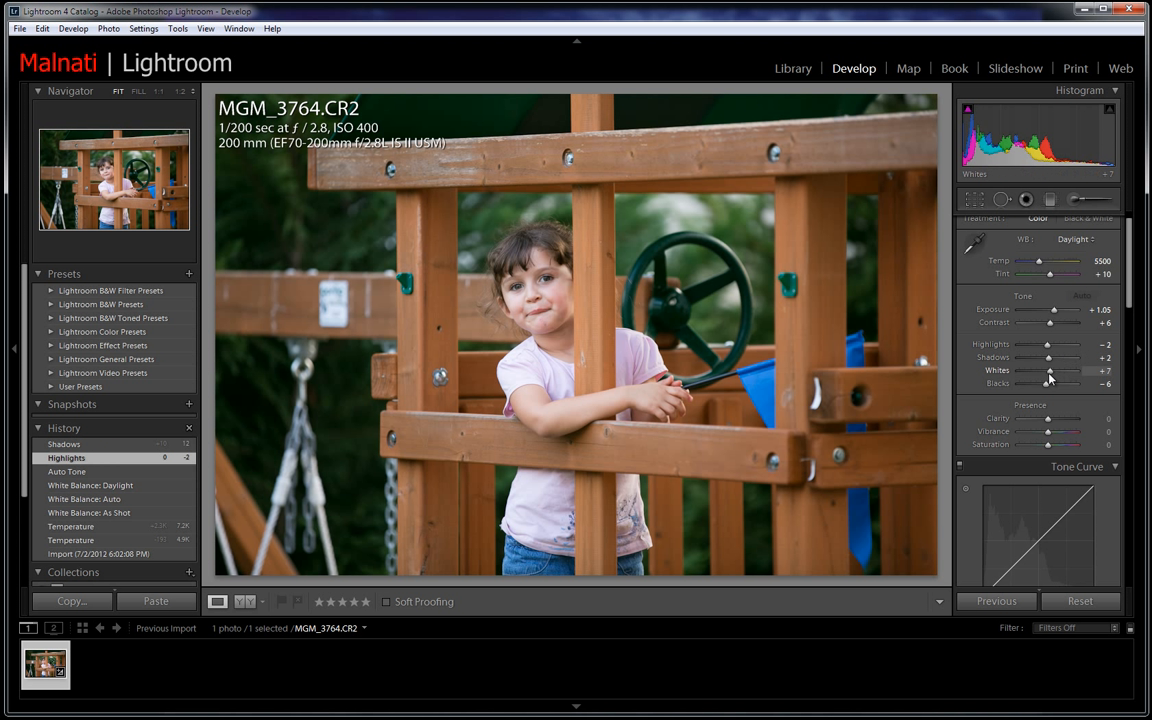
Step: Try Whites values of -100, +100 and +99 on the photo and restore the Highlights history state
click(1101, 371)
drag(1101, 374, 1006, 384)
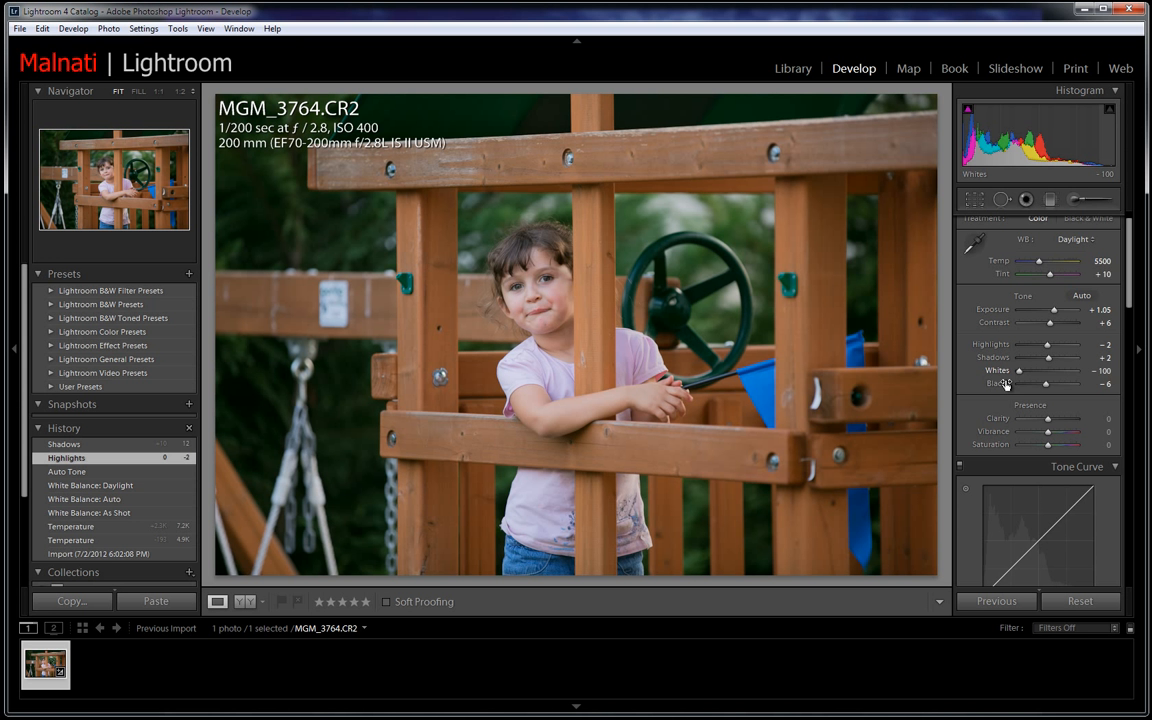
drag(1006, 384, 1148, 386)
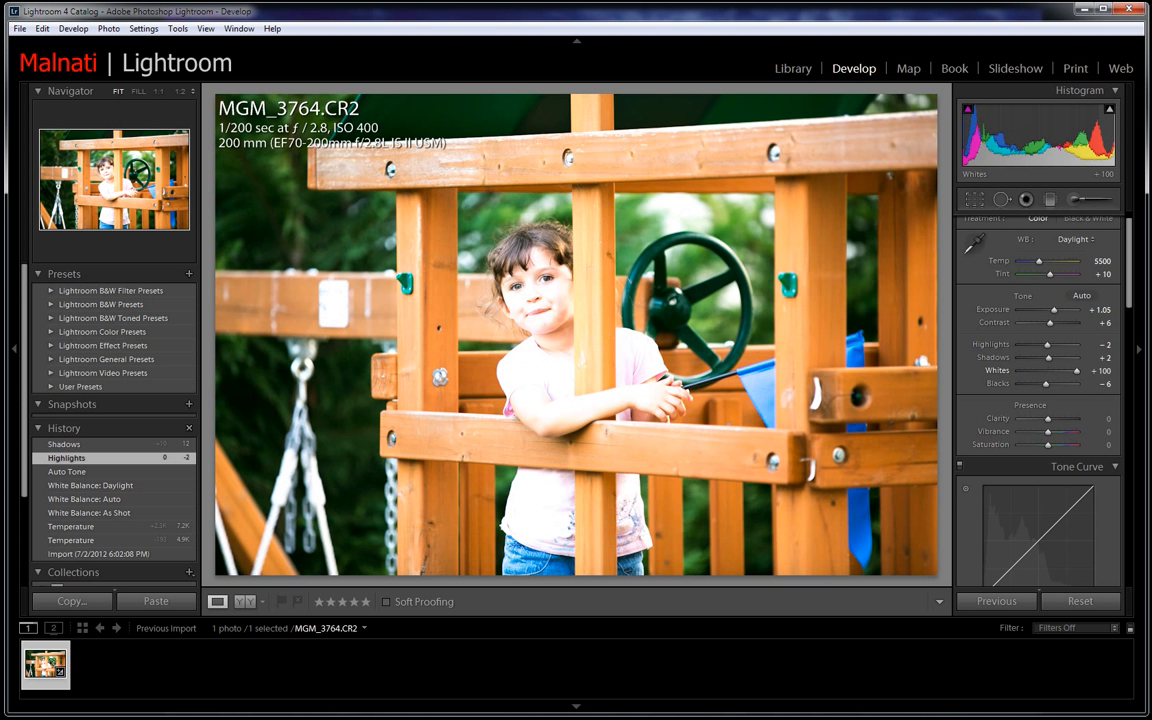
drag(1148, 386, 1078, 384)
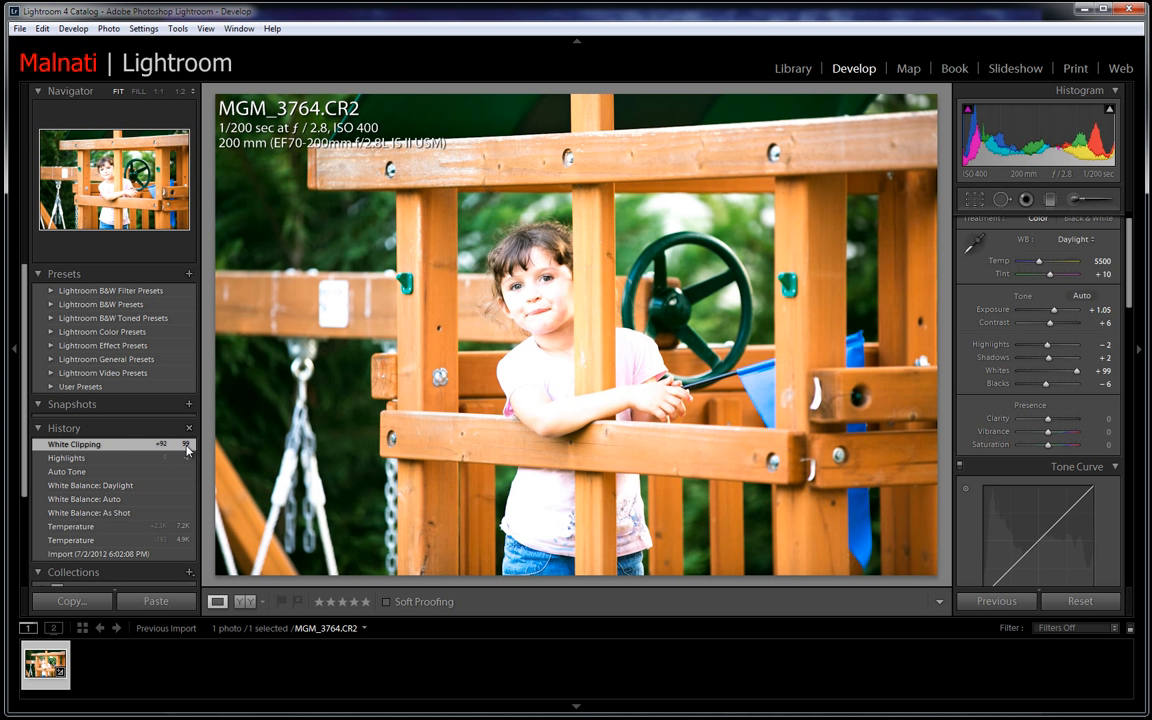
click(116, 459)
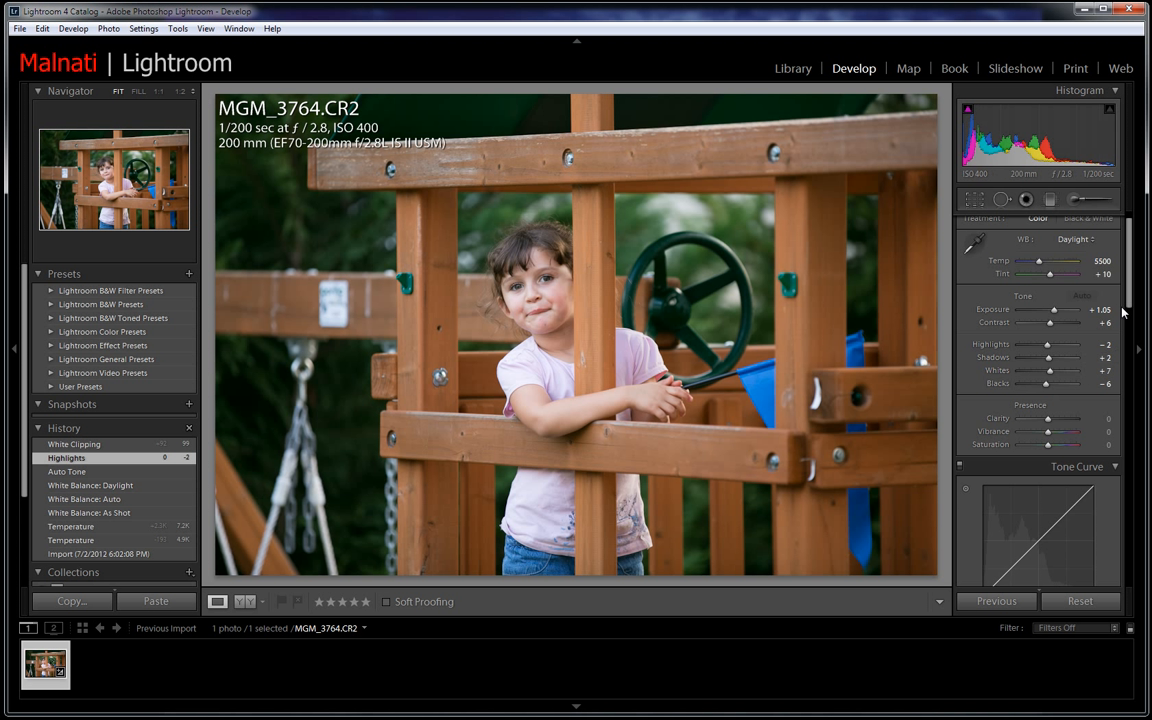
Step: Set the photo's presence adjustments to Clarity +12, Vibrance +10 and Saturation +5
drag(1128, 295, 1127, 325)
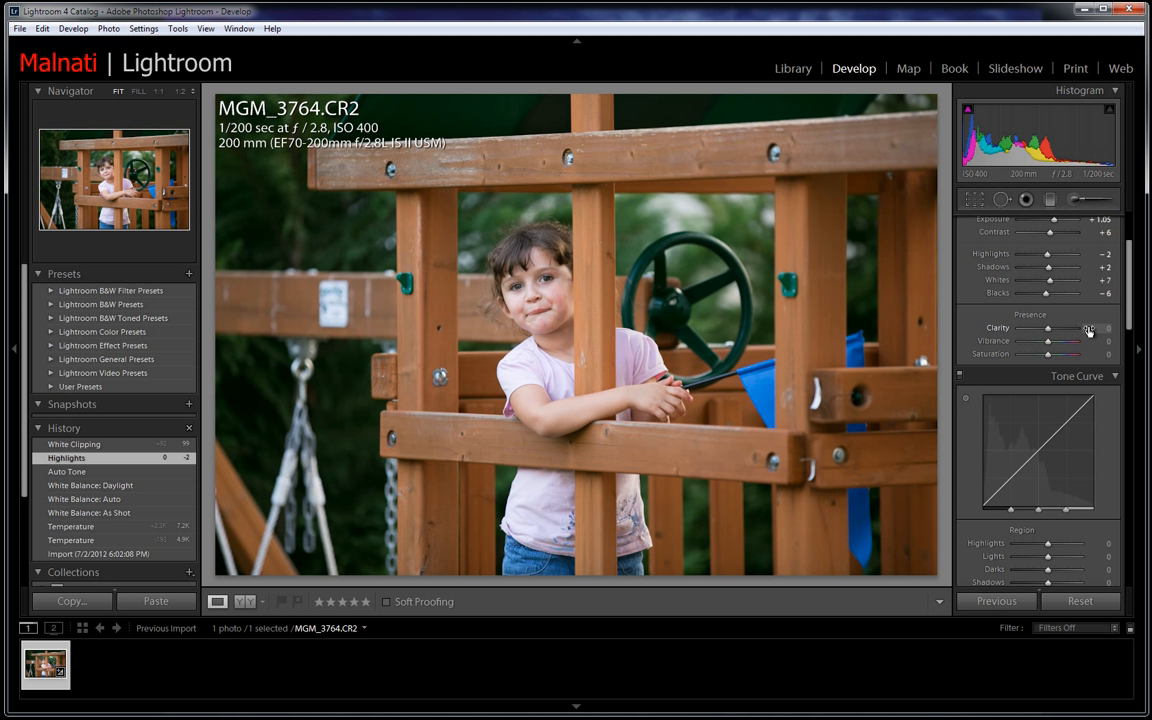
drag(1090, 332, 1101, 334)
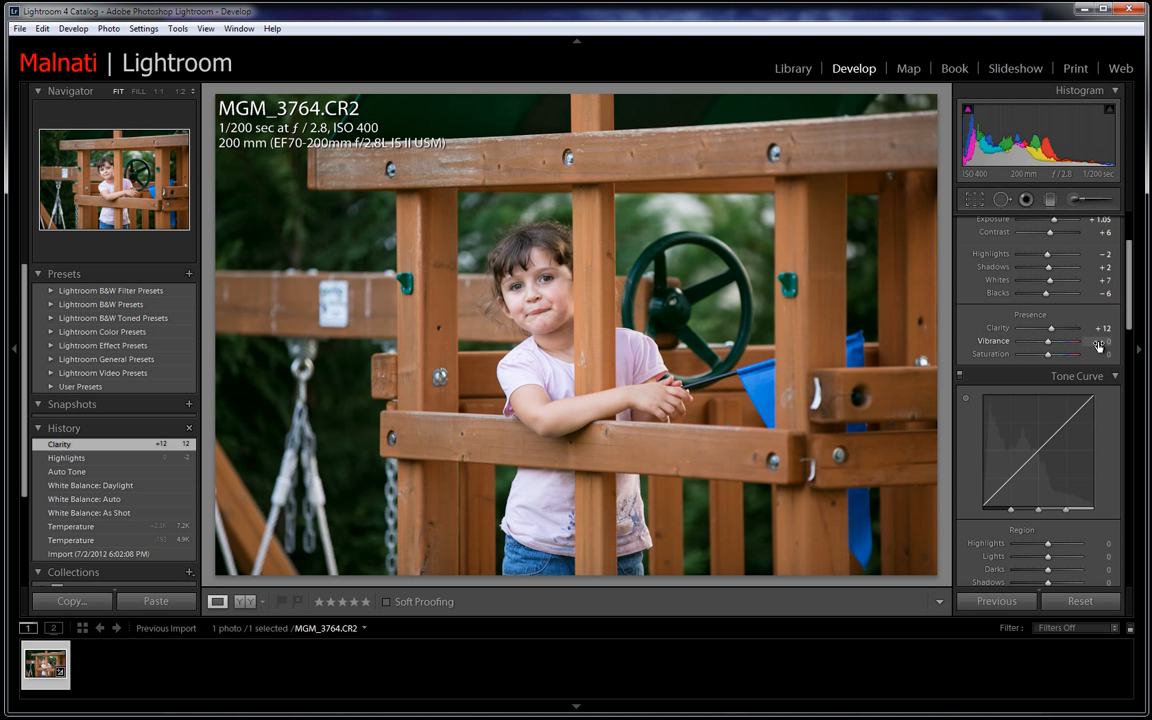
drag(1100, 346, 1108, 346)
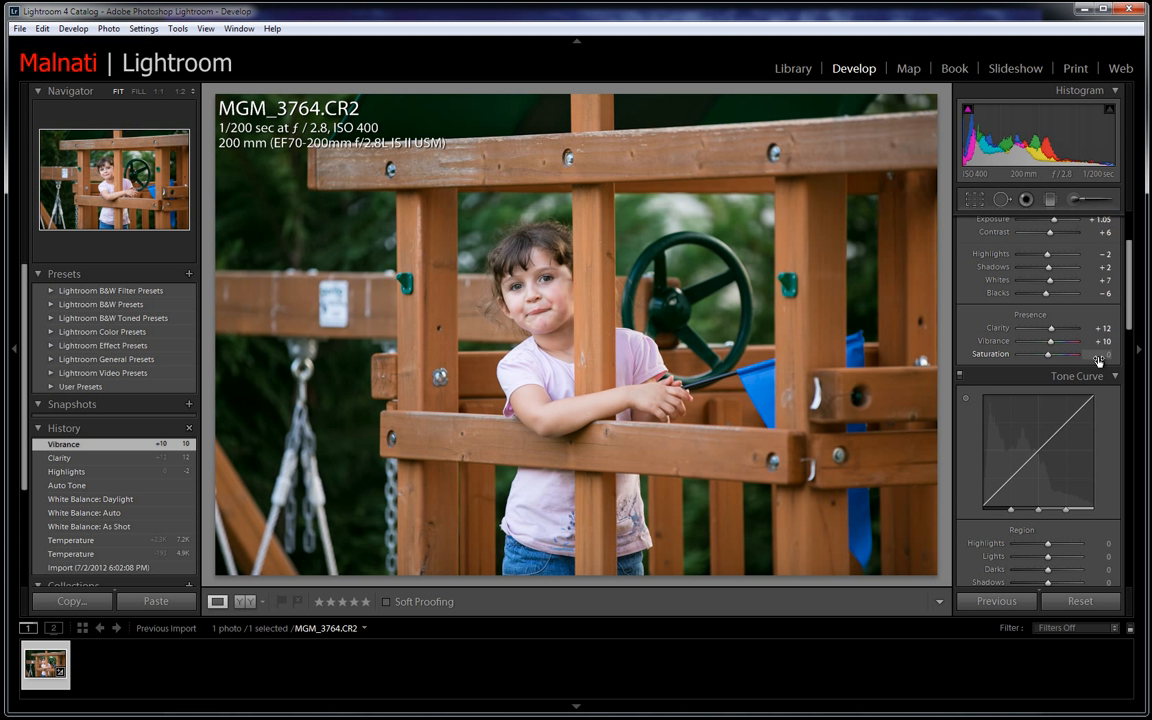
drag(1098, 359, 1106, 359)
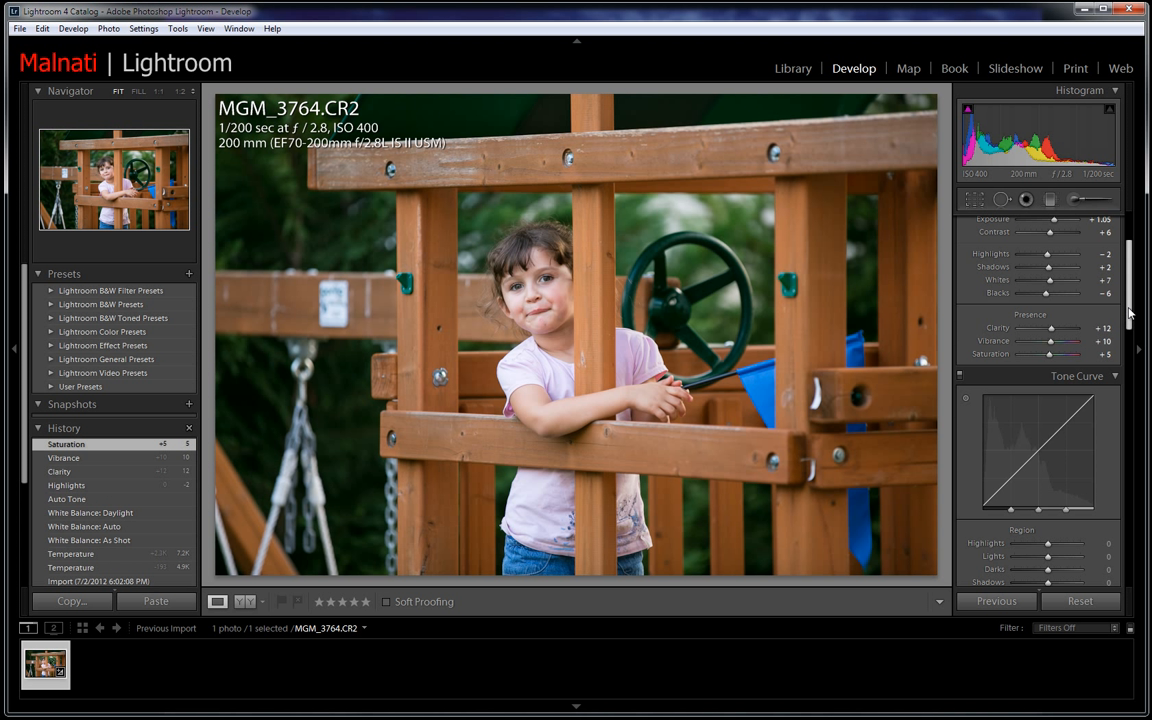
Step: Set the tone curve's point curve to Medium Contrast
drag(1129, 313, 1125, 336)
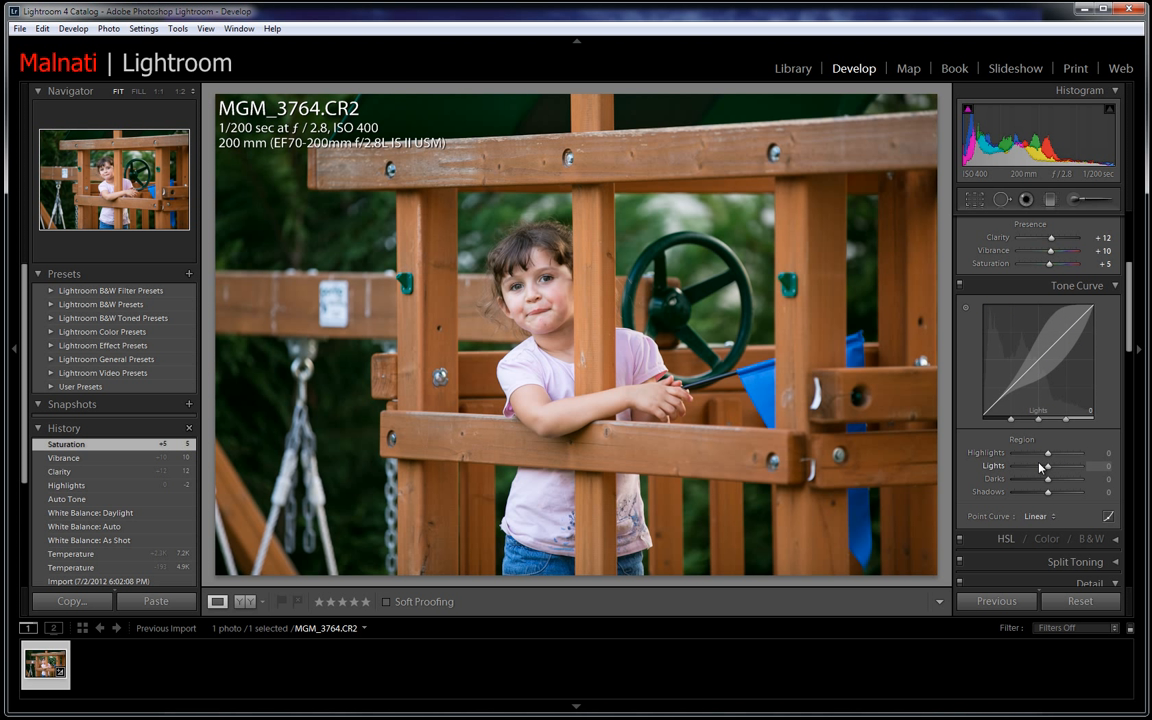
click(1038, 516)
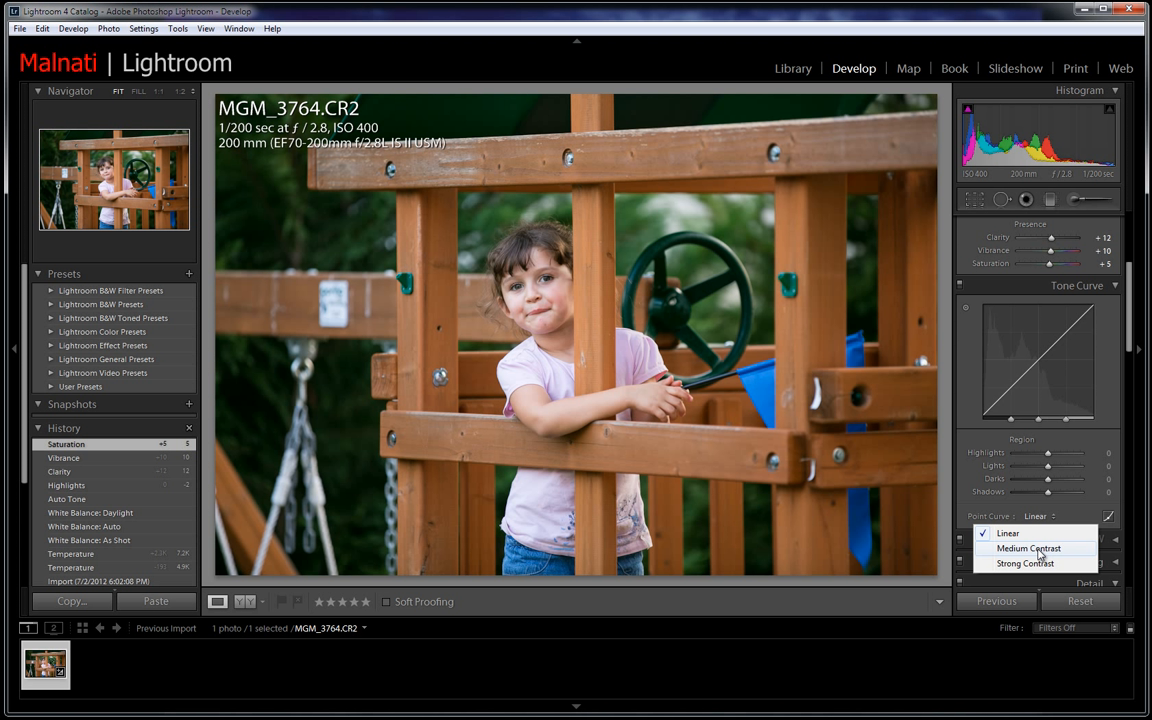
click(1039, 552)
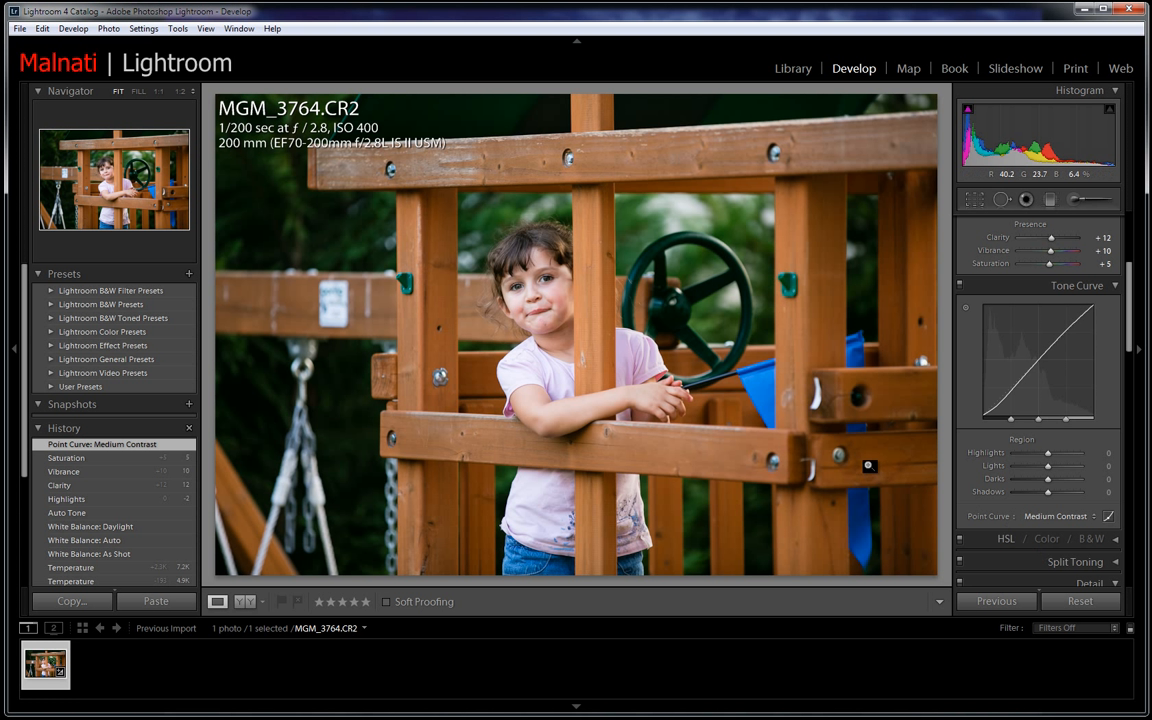
Step: Raise the photo's Shadows to +21 in the Basic adjustments
drag(1131, 290, 1137, 246)
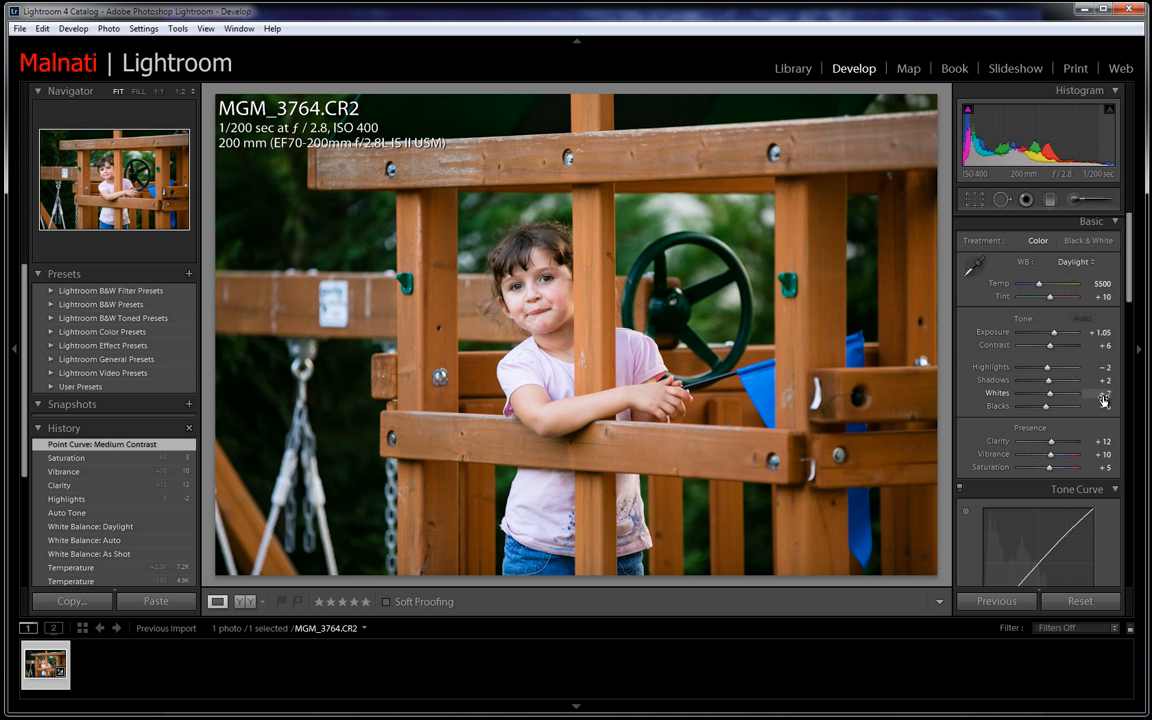
drag(1107, 386, 1112, 386)
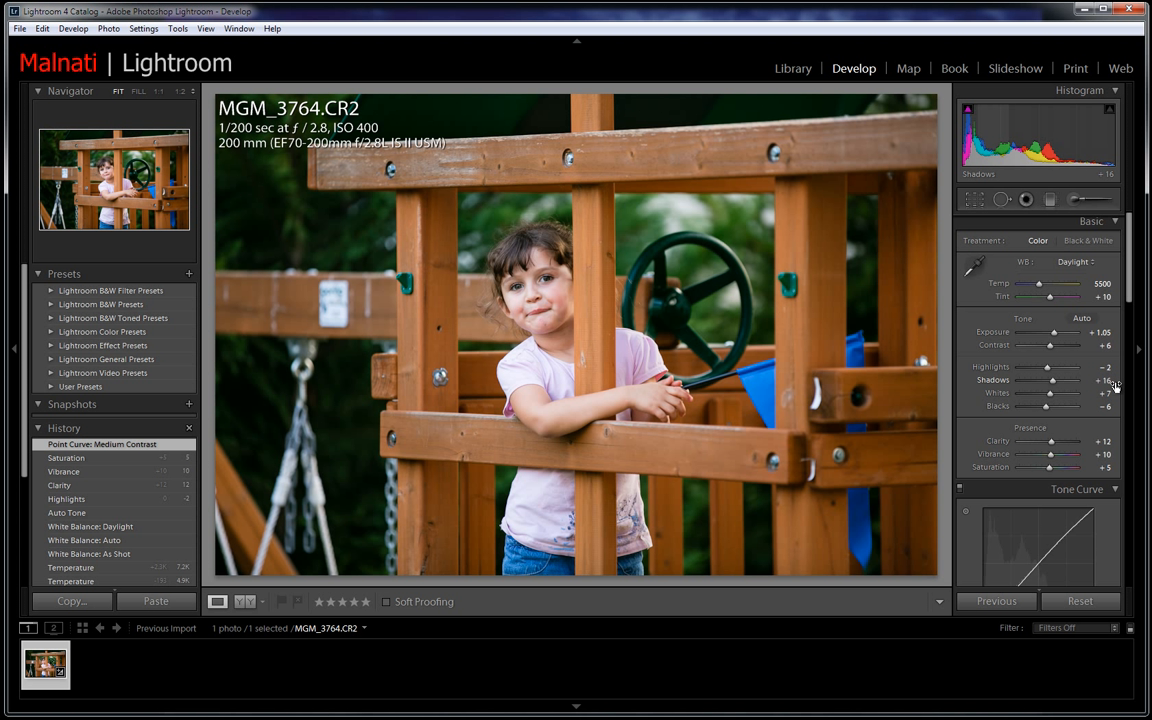
drag(1116, 386, 1121, 386)
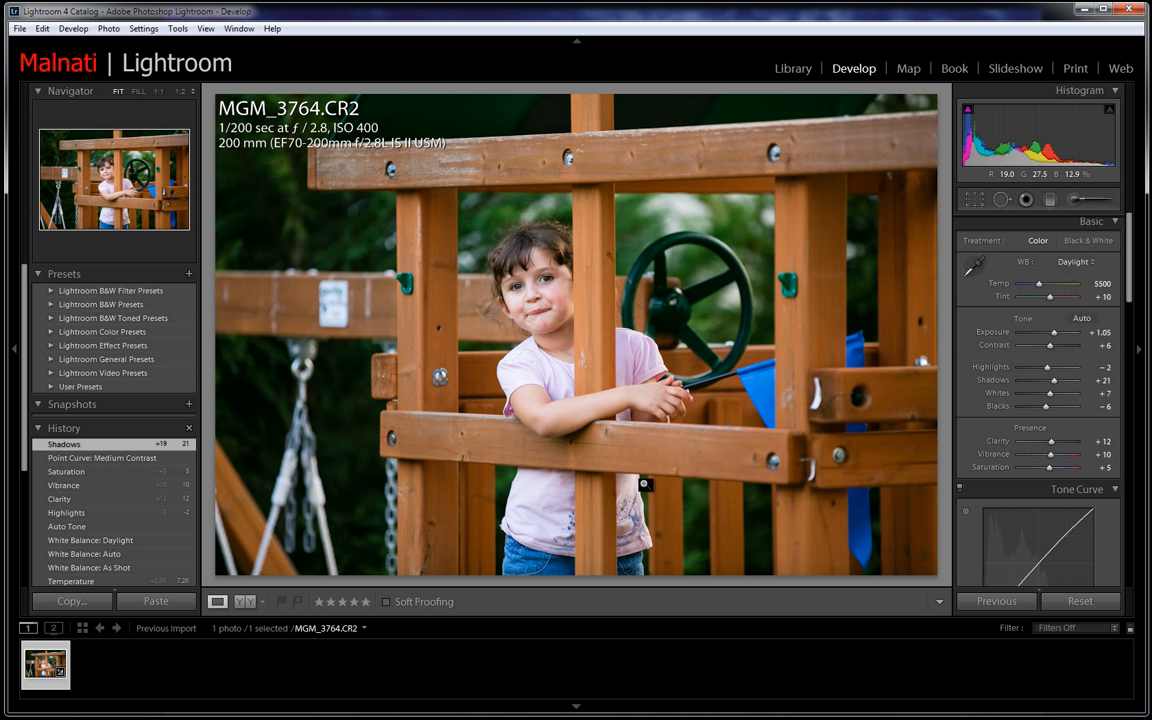
Step: Look through the HSL hue and Split Toning adjustments, leaving both sections collapsed
drag(1127, 283, 1125, 389)
click(1117, 346)
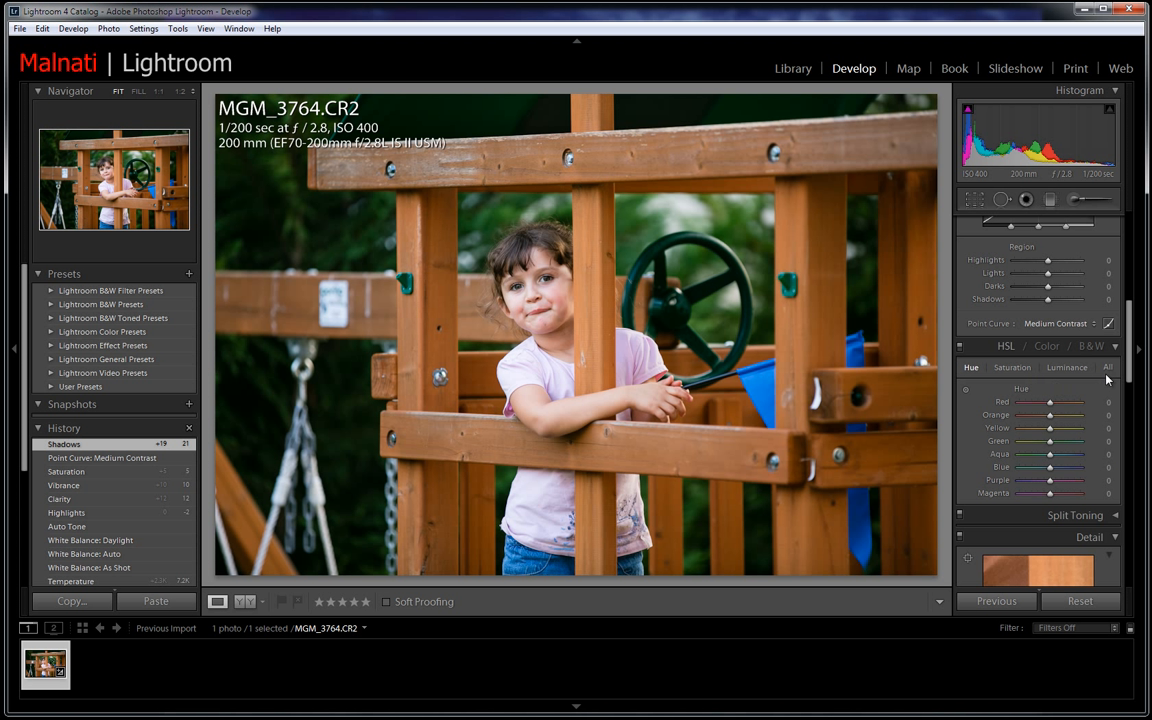
click(1118, 347)
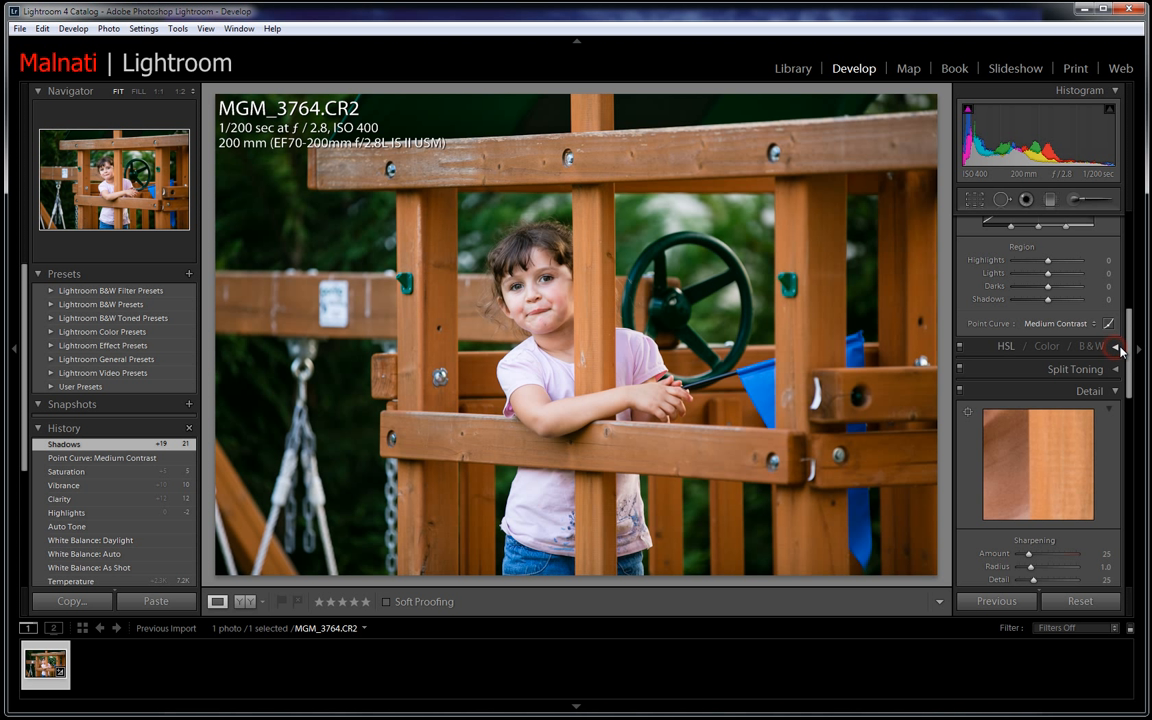
click(1116, 369)
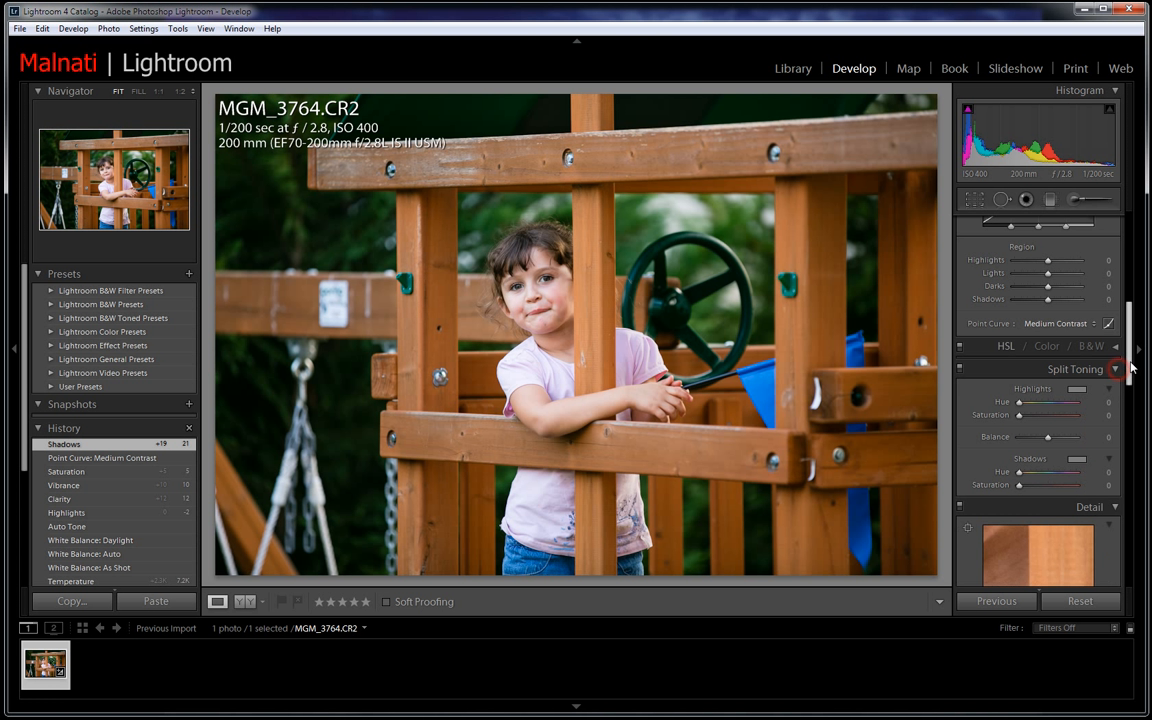
scroll(1131, 370, down, 3)
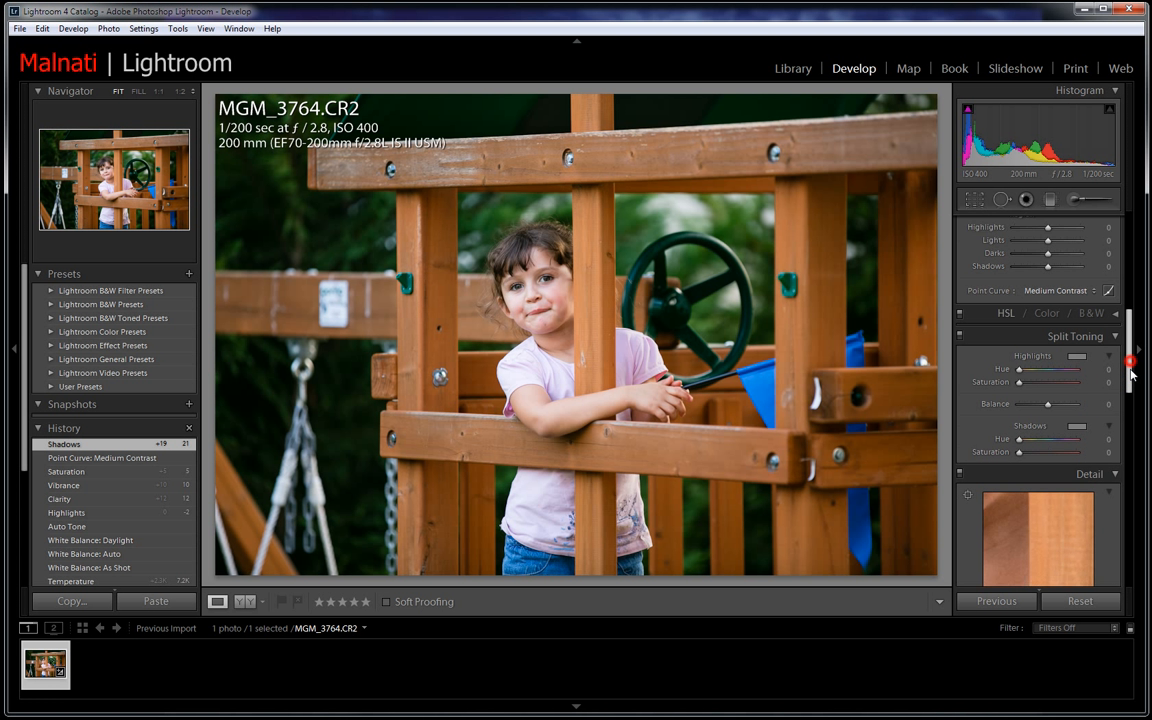
click(1116, 304)
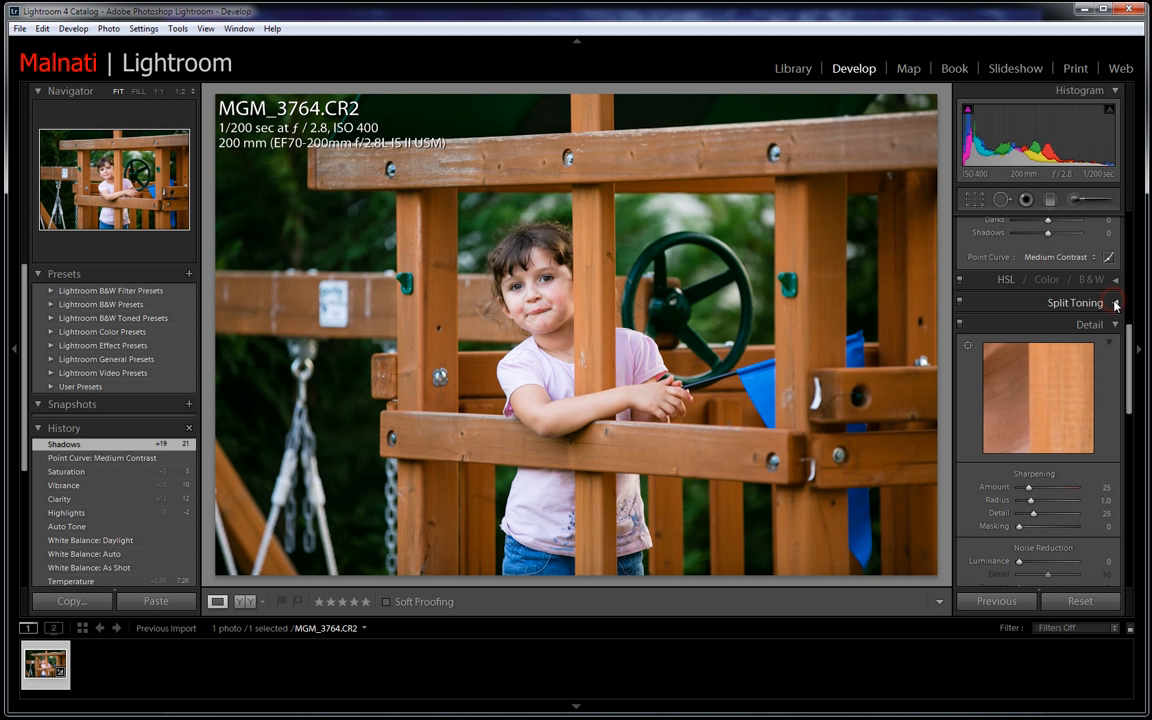
Step: Examine the skin in the Detail preview and the child's face at Fill and 1:1 magnification, and return to the Fit view
scroll(1127, 332, down, 2)
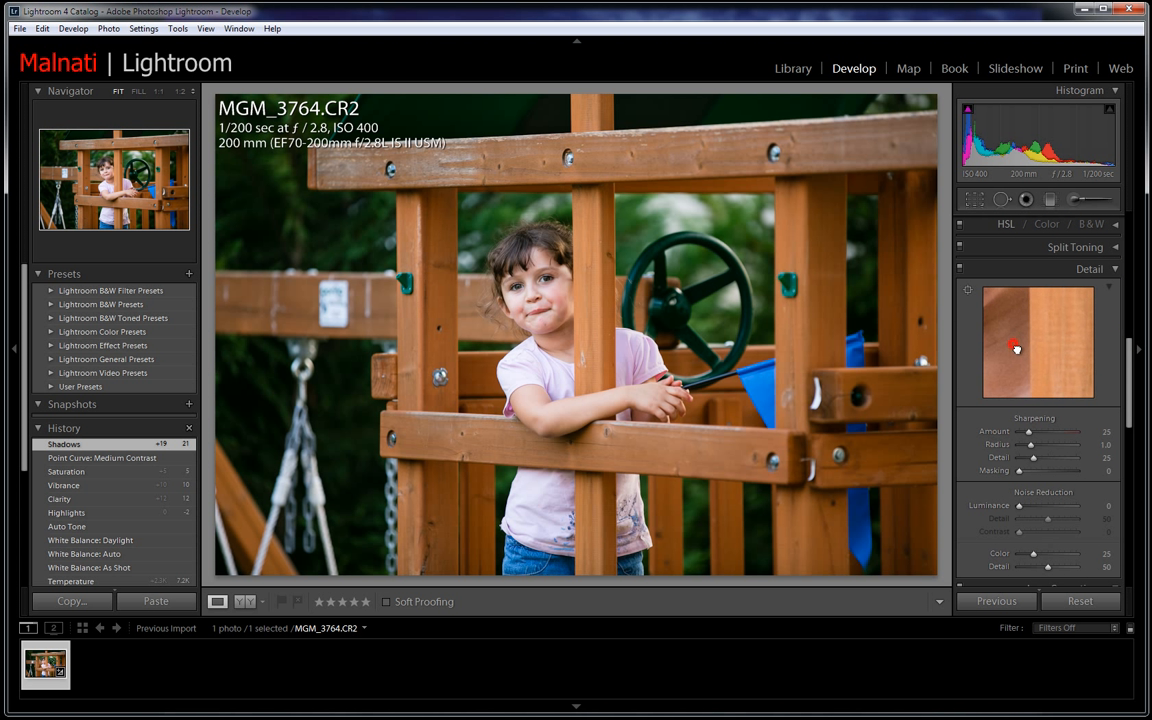
drag(1016, 342, 1056, 371)
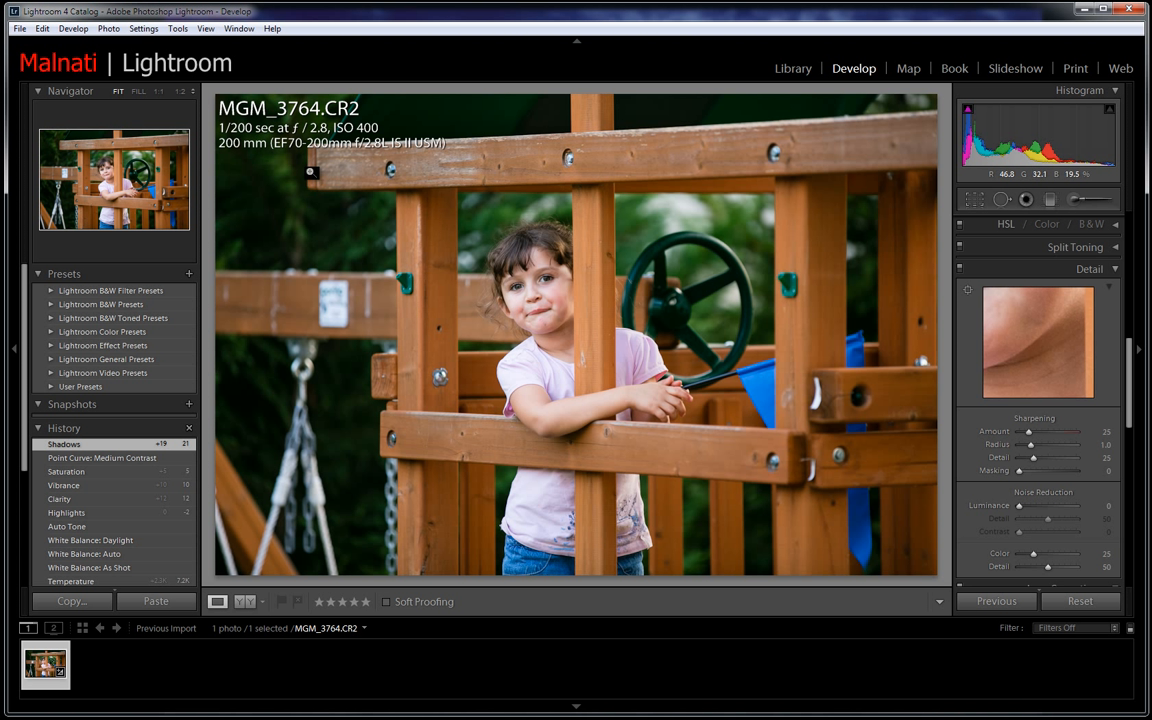
click(139, 91)
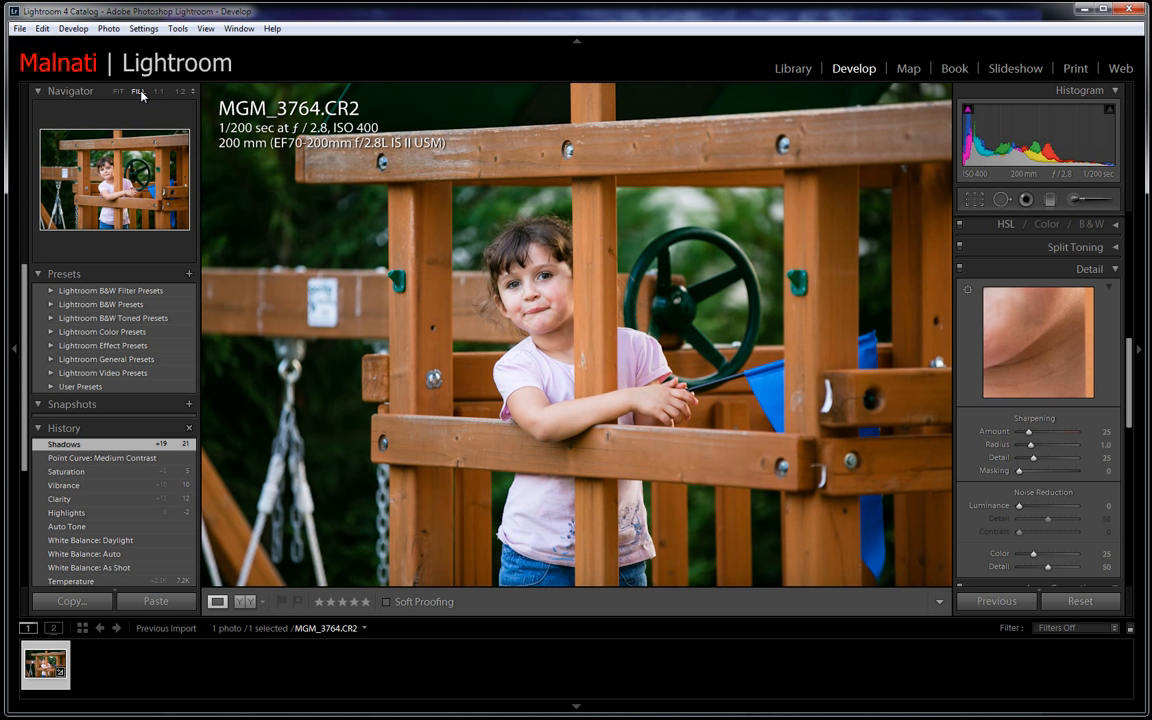
click(157, 91)
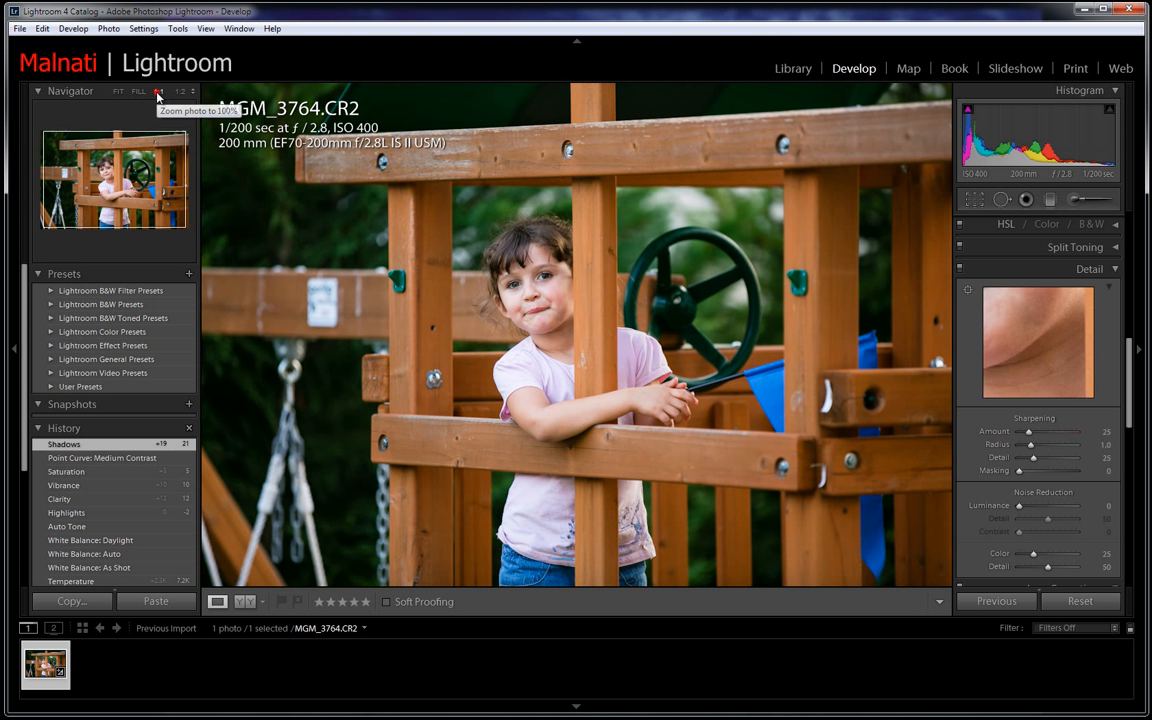
drag(368, 229, 508, 444)
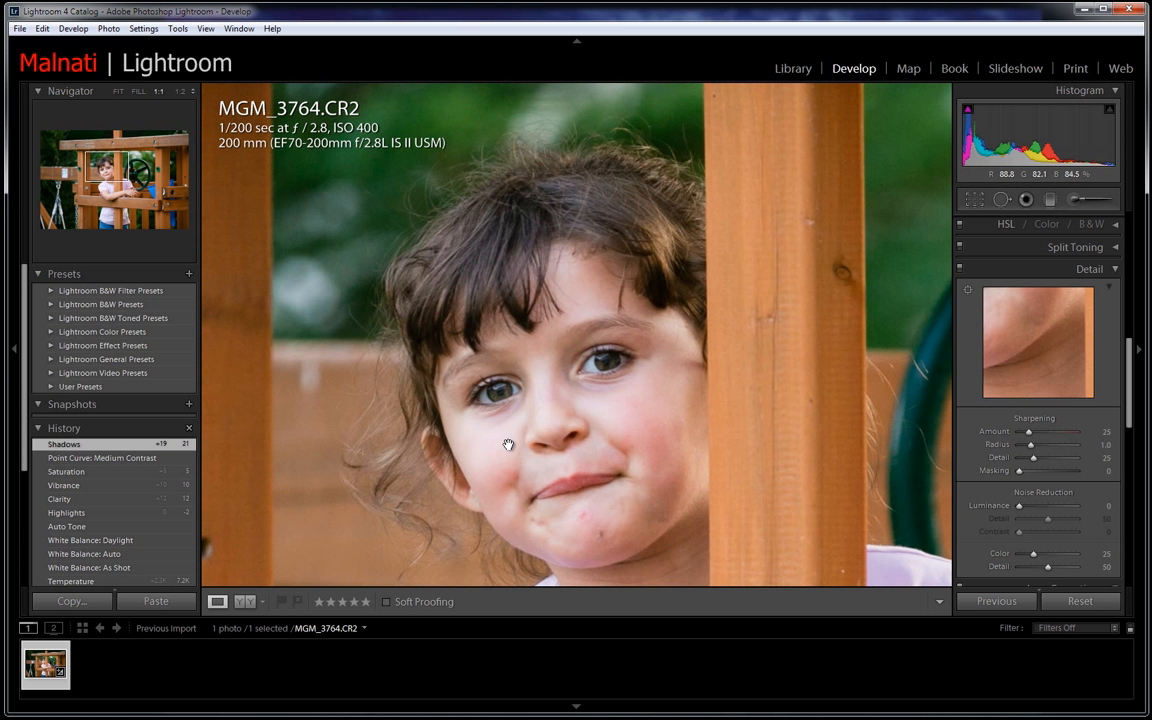
click(186, 93)
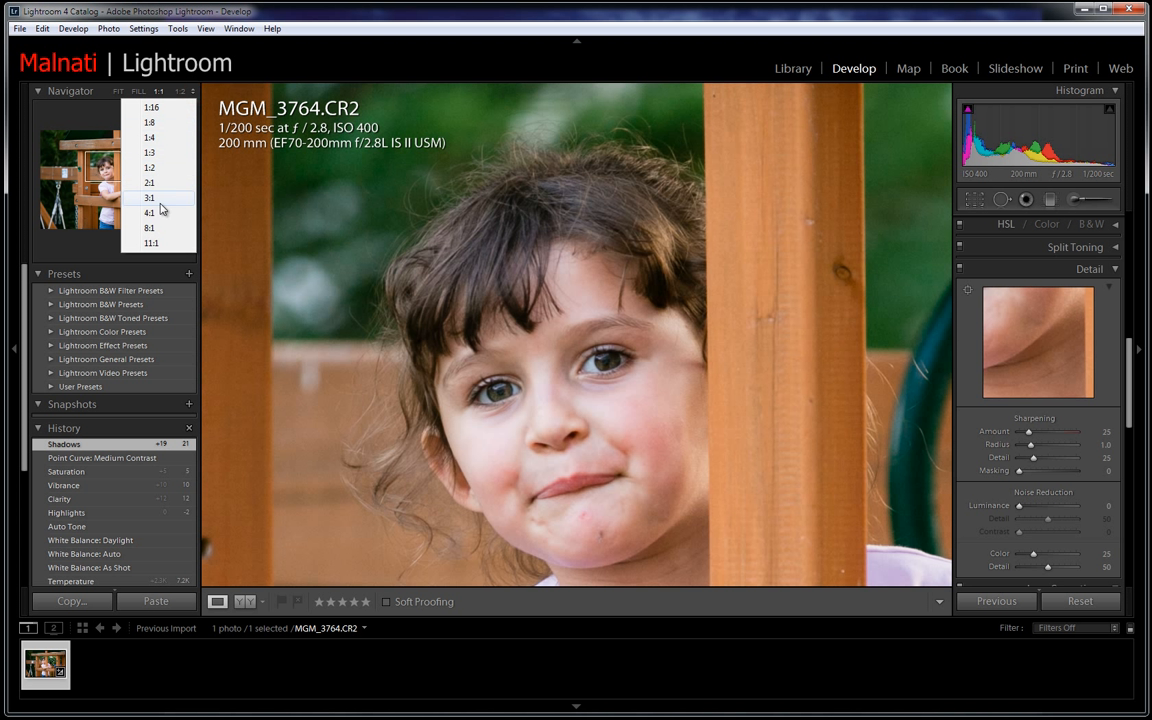
click(287, 220)
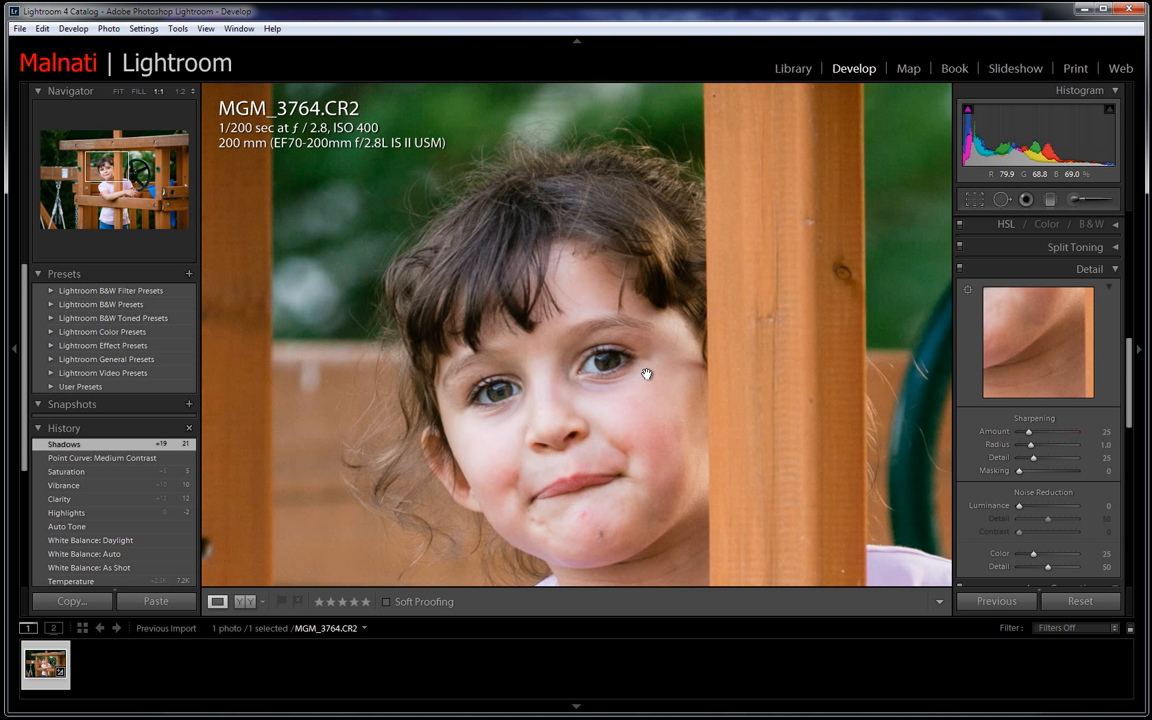
drag(647, 374, 640, 354)
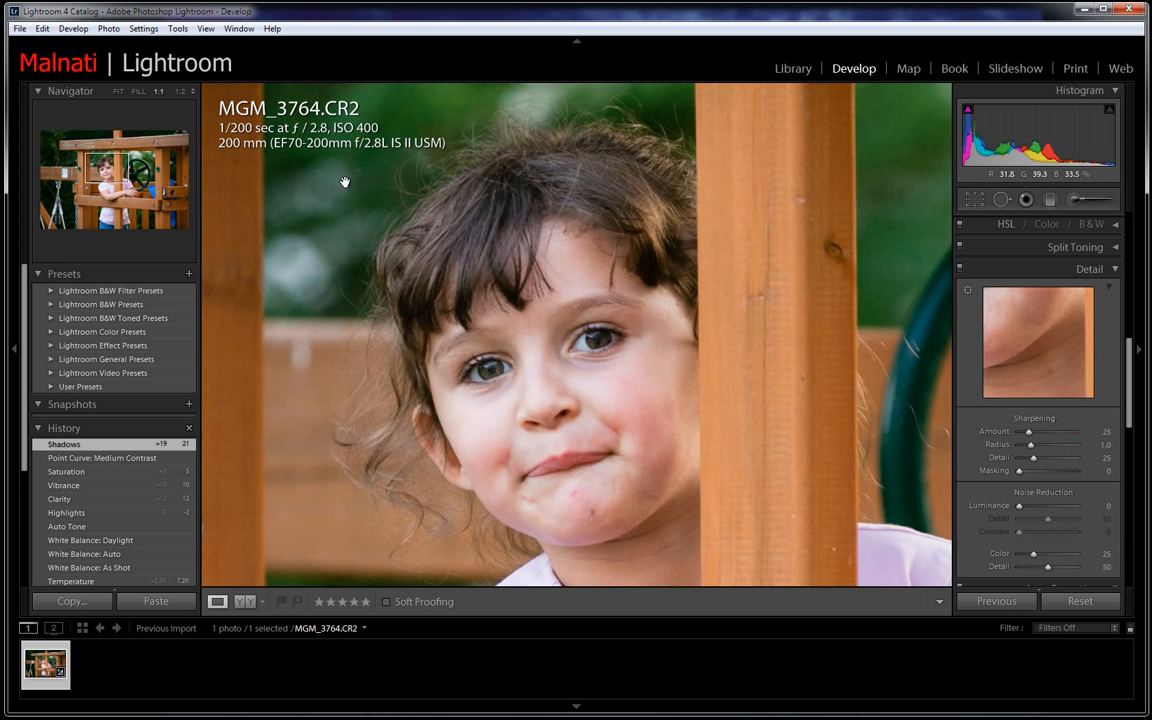
click(118, 91)
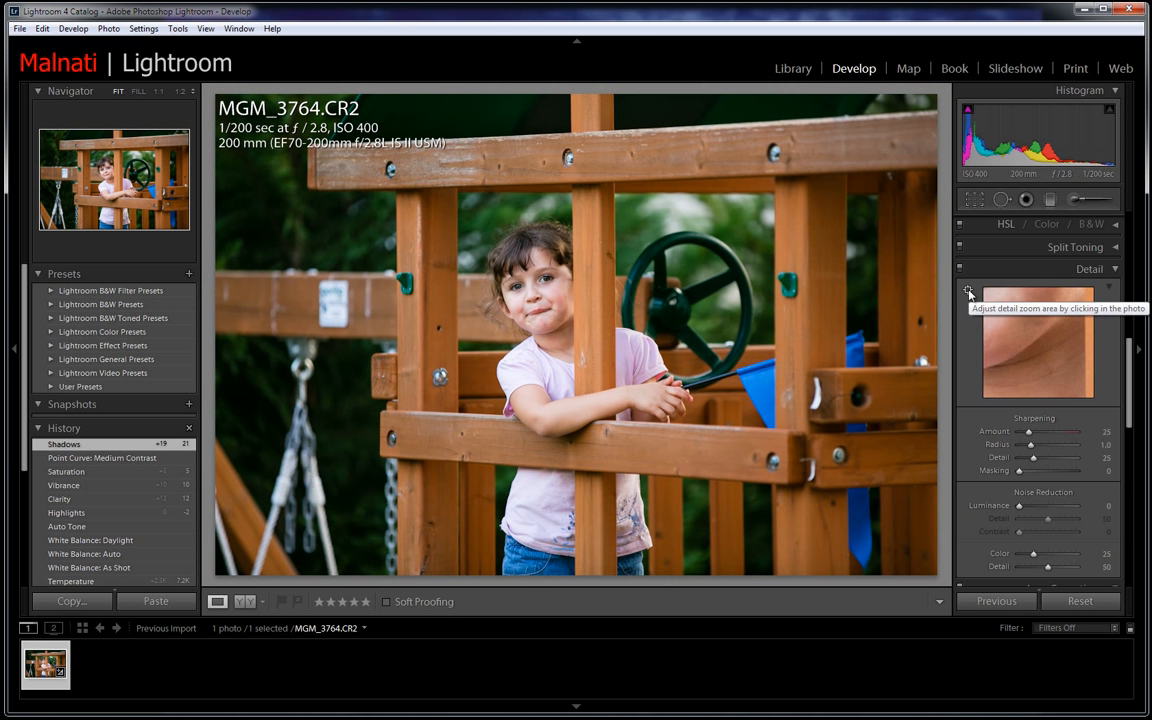
Step: Centre the Detail preview on the child's eye and zoom the main photo to 1:2
click(968, 291)
click(549, 279)
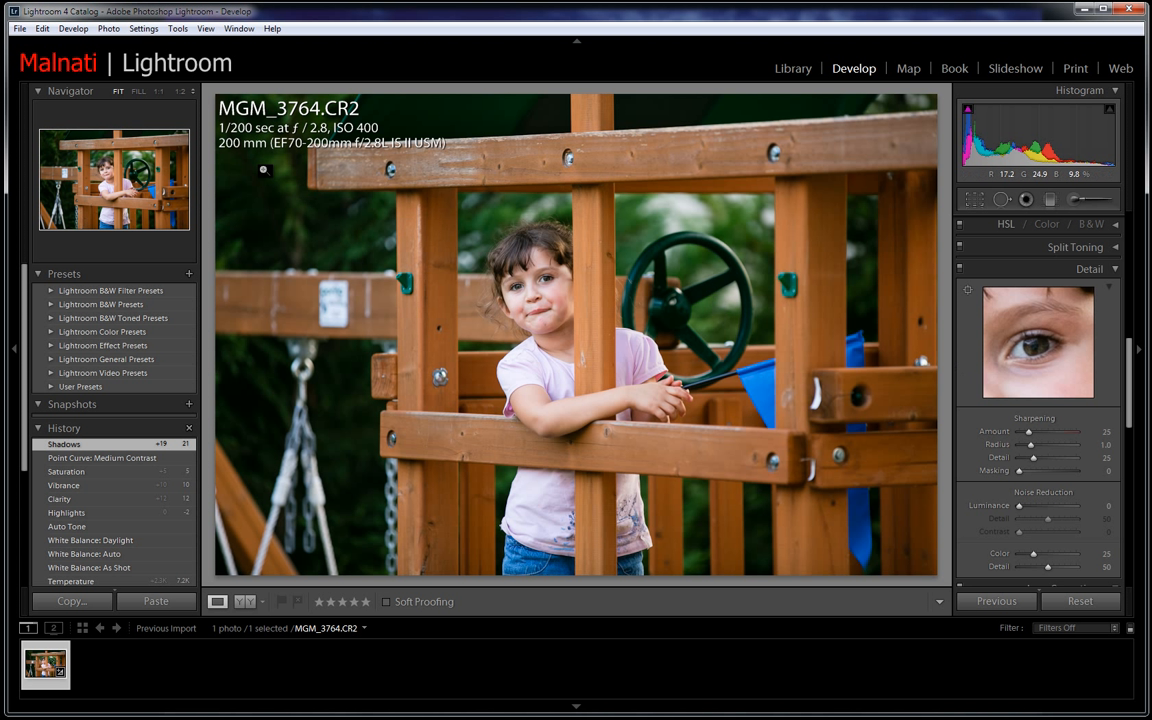
click(180, 91)
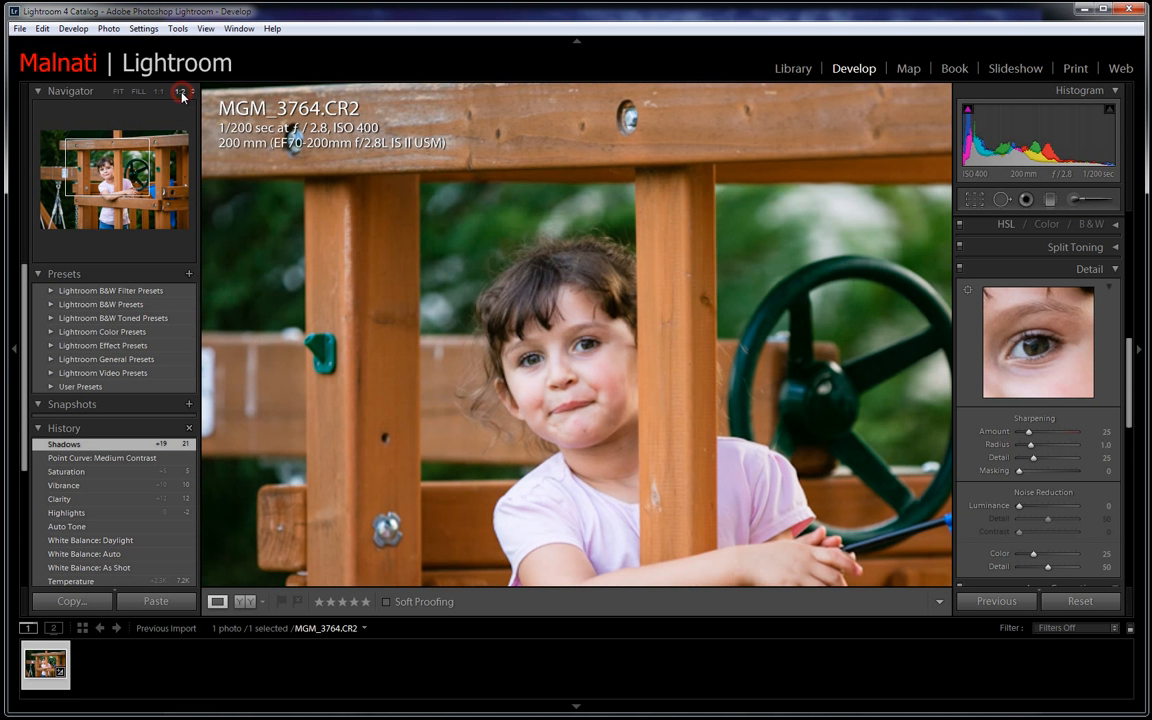
Step: Set the sharpening Masking to 95, previewing the edge mask and checking the child's face at 1:1 magnification
drag(617, 369, 569, 323)
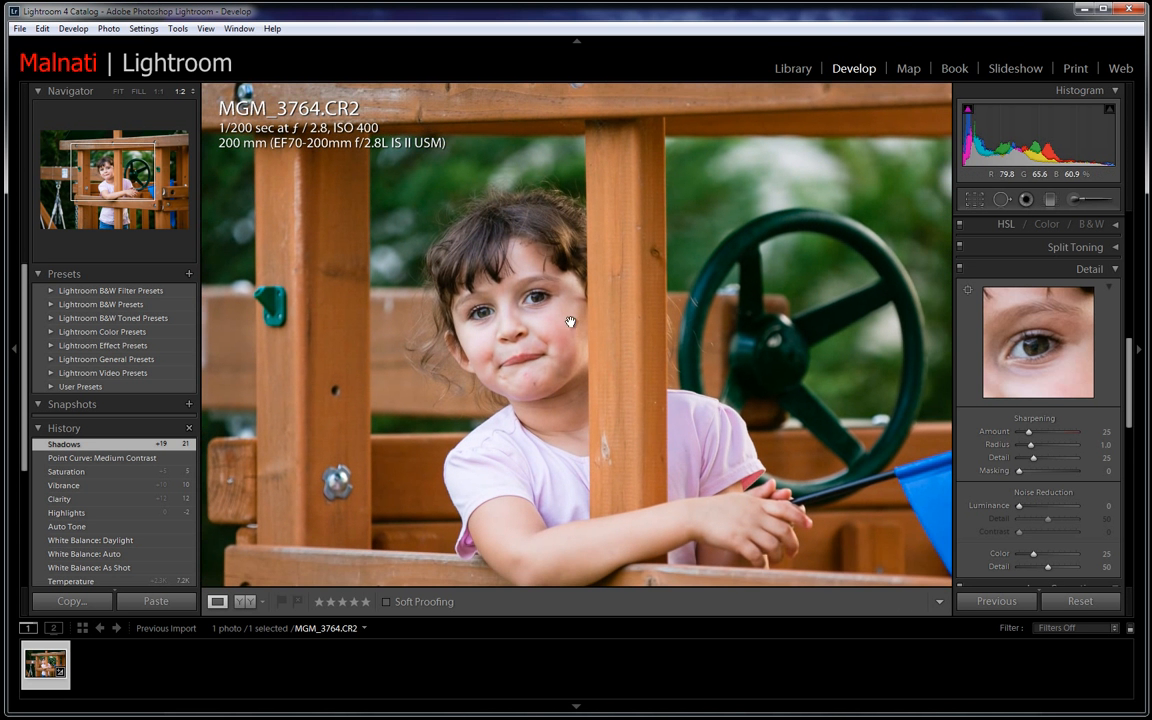
scroll(1060, 385, down, 2)
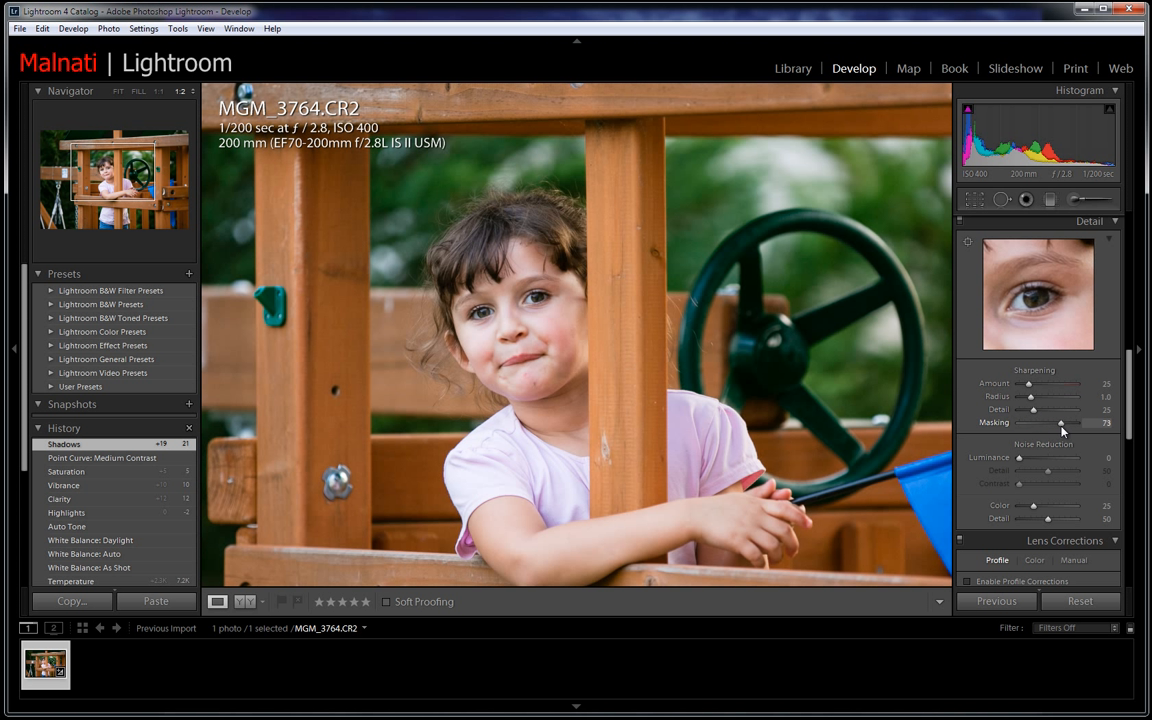
drag(1073, 430, 1020, 427)
key(alt)
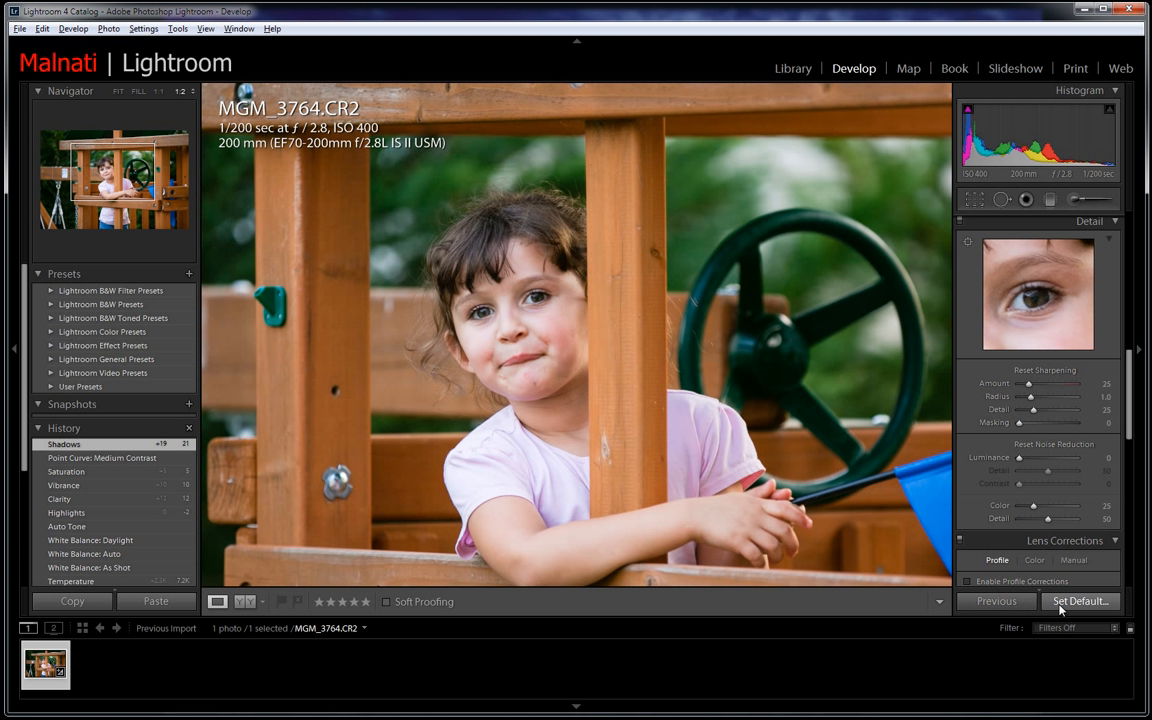
key(alt)
alt+click(1020, 426)
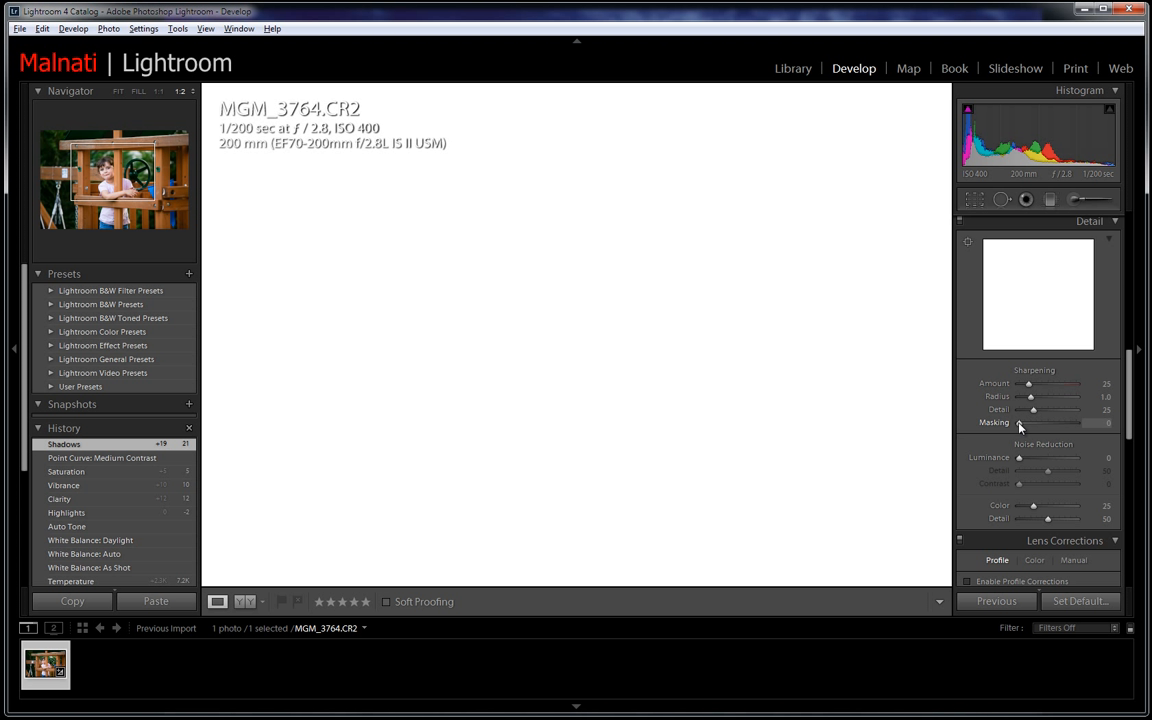
drag(1020, 425, 1071, 433)
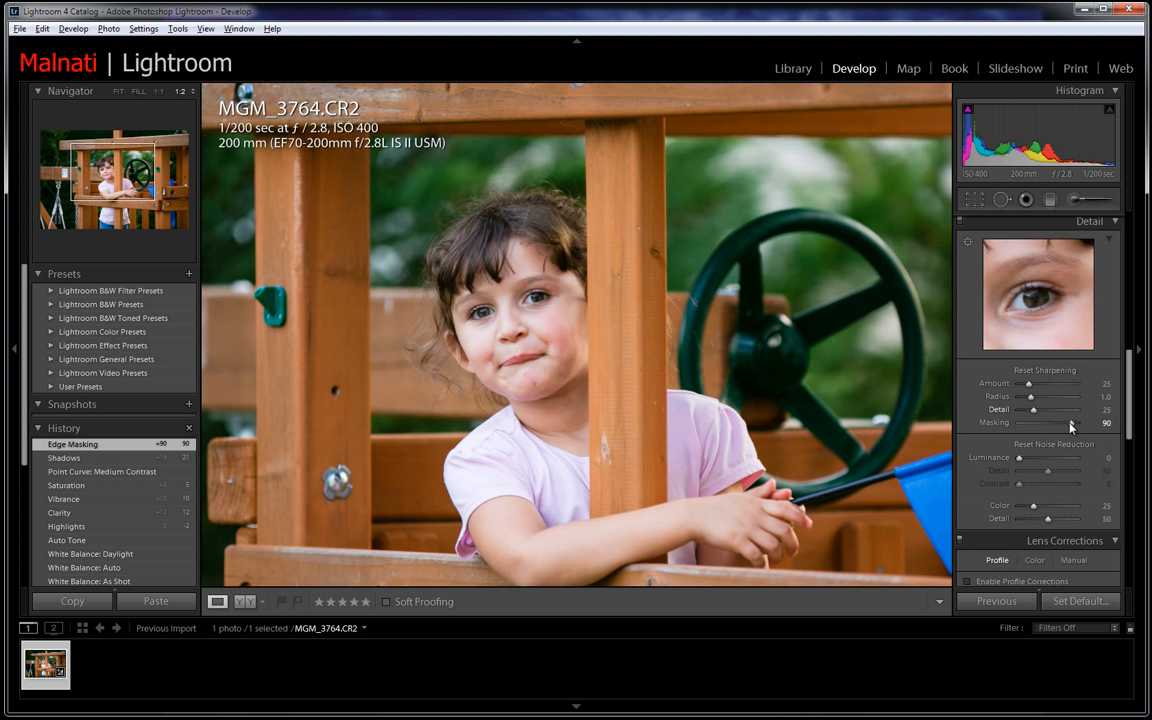
drag(1070, 423, 1074, 427)
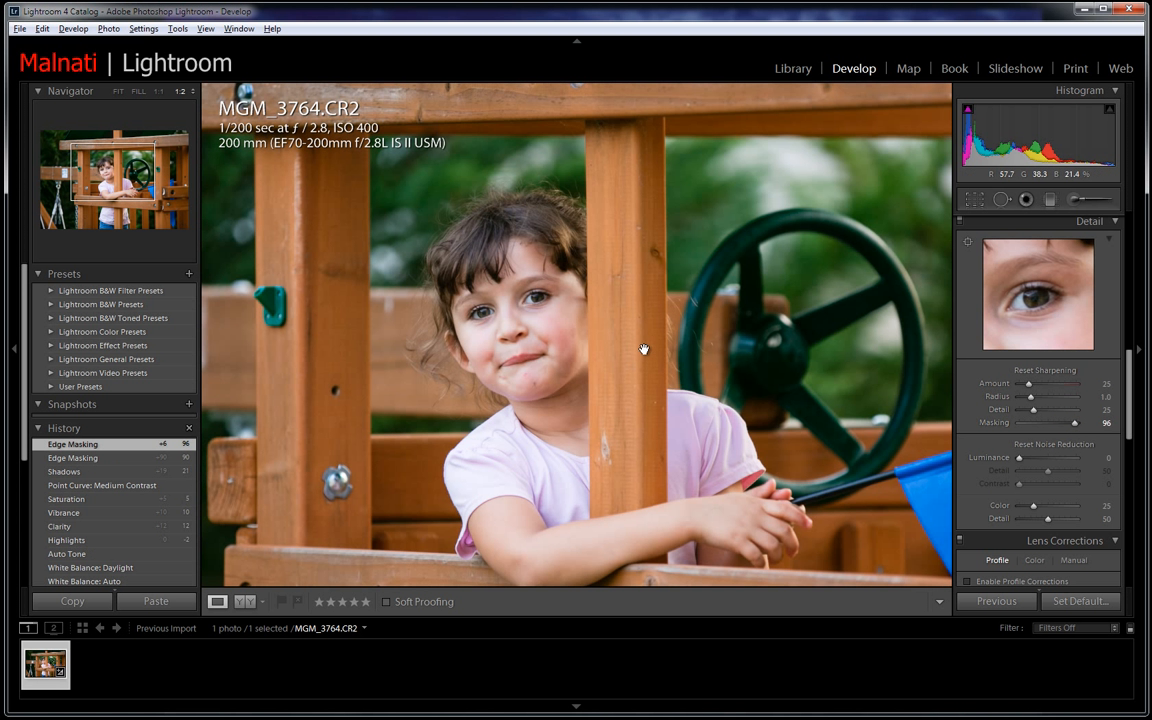
click(158, 91)
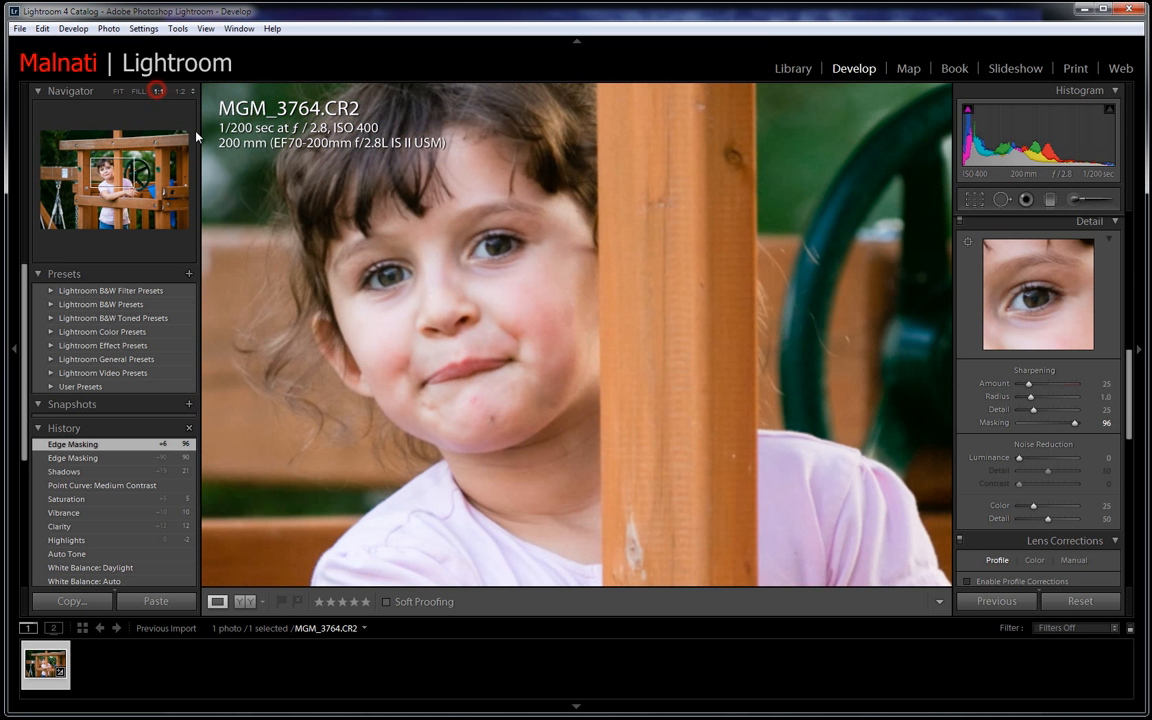
drag(376, 300, 430, 321)
key(alt)
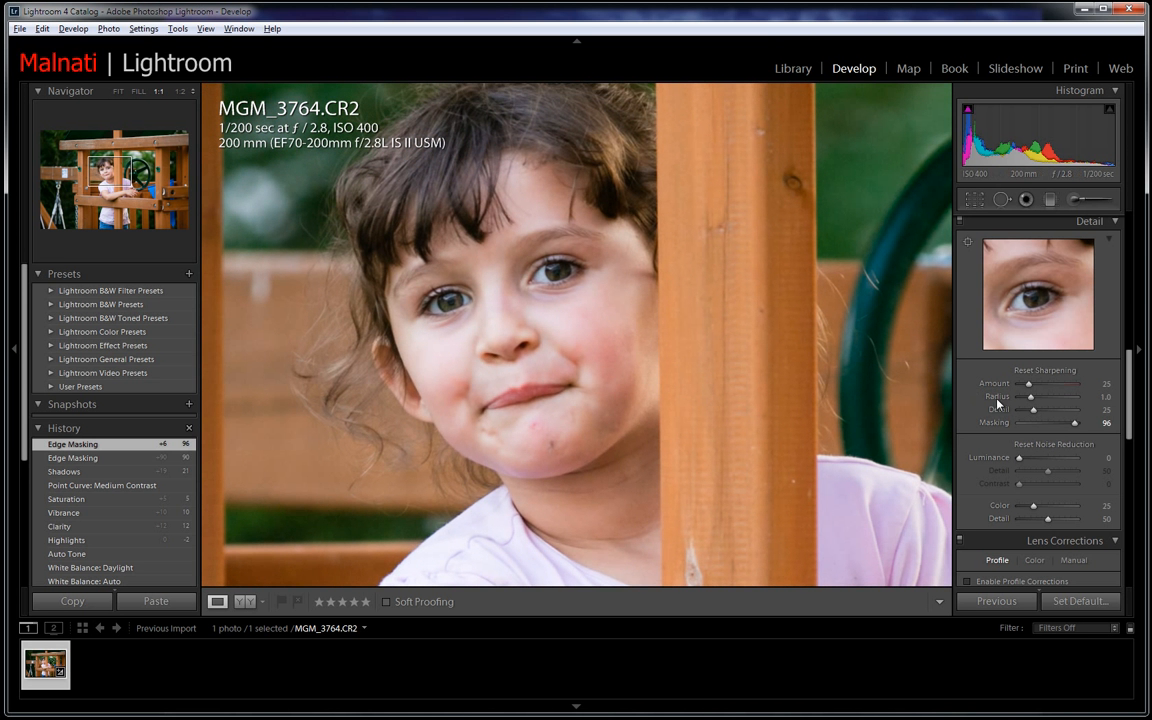
mouse_move(1075, 422)
mouse_down()
mouse_move(1085, 430)
mouse_move(1075, 428)
mouse_up()
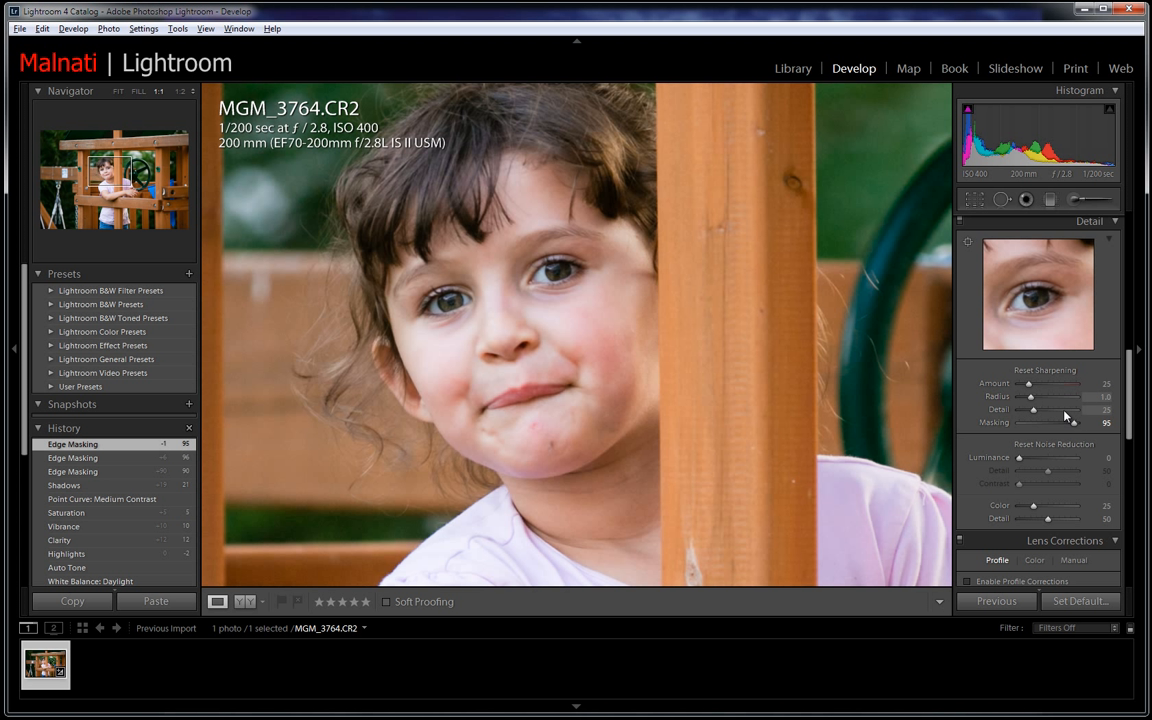
Step: Raise the sharpening Amount to 36 while previewing the effect in greyscale
alt+click(1029, 385)
mouse_move(1030, 388)
mouse_down()
mouse_move(1076, 396)
mouse_move(1037, 397)
mouse_up()
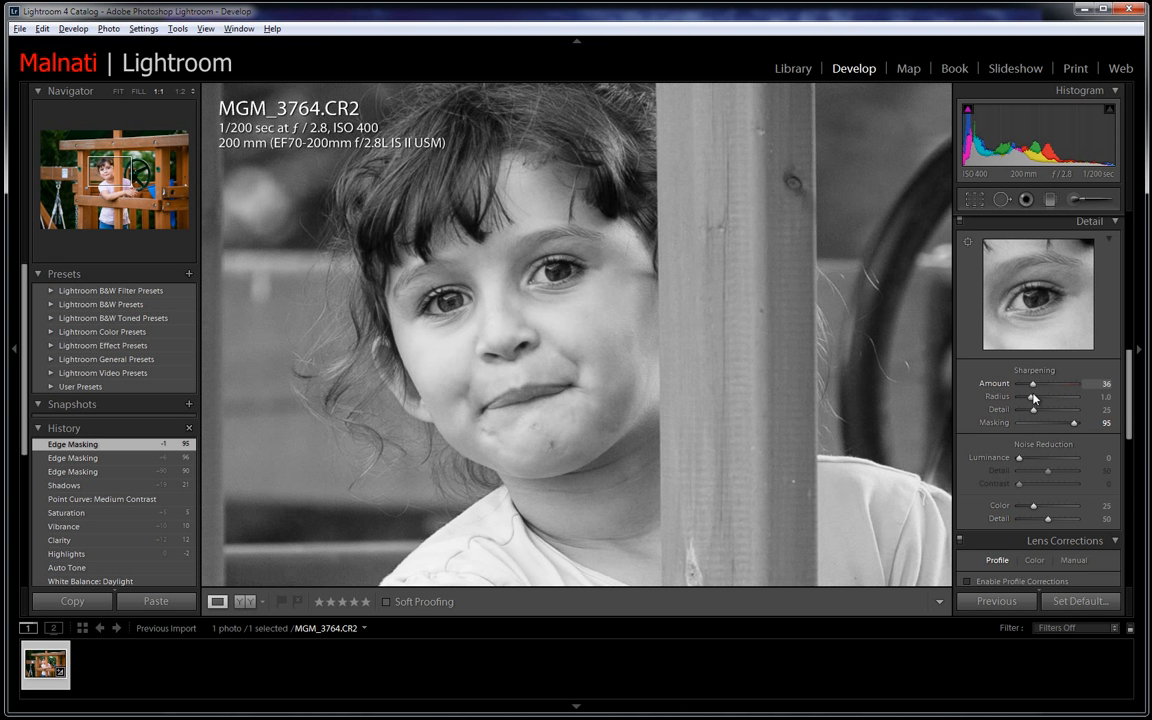
drag(1034, 398, 1034, 398)
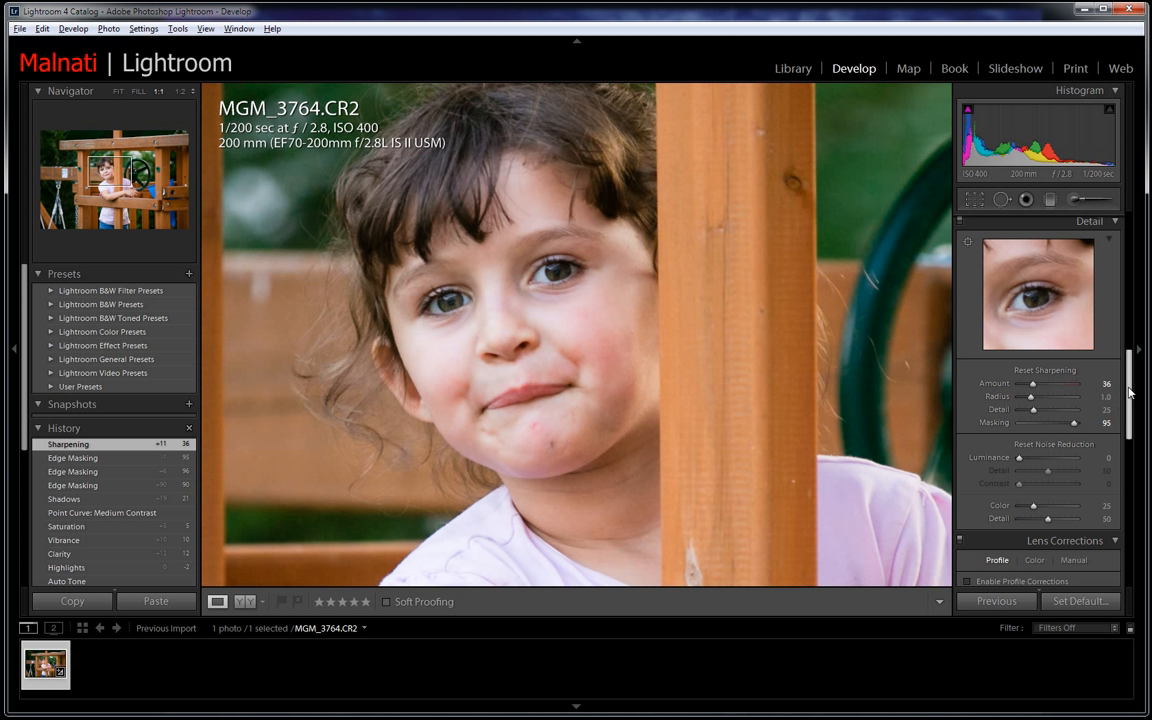
Step: Preview Luminance noise reduction in greyscale up to 100 and set Luminance to 30
drag(1131, 390, 1125, 409)
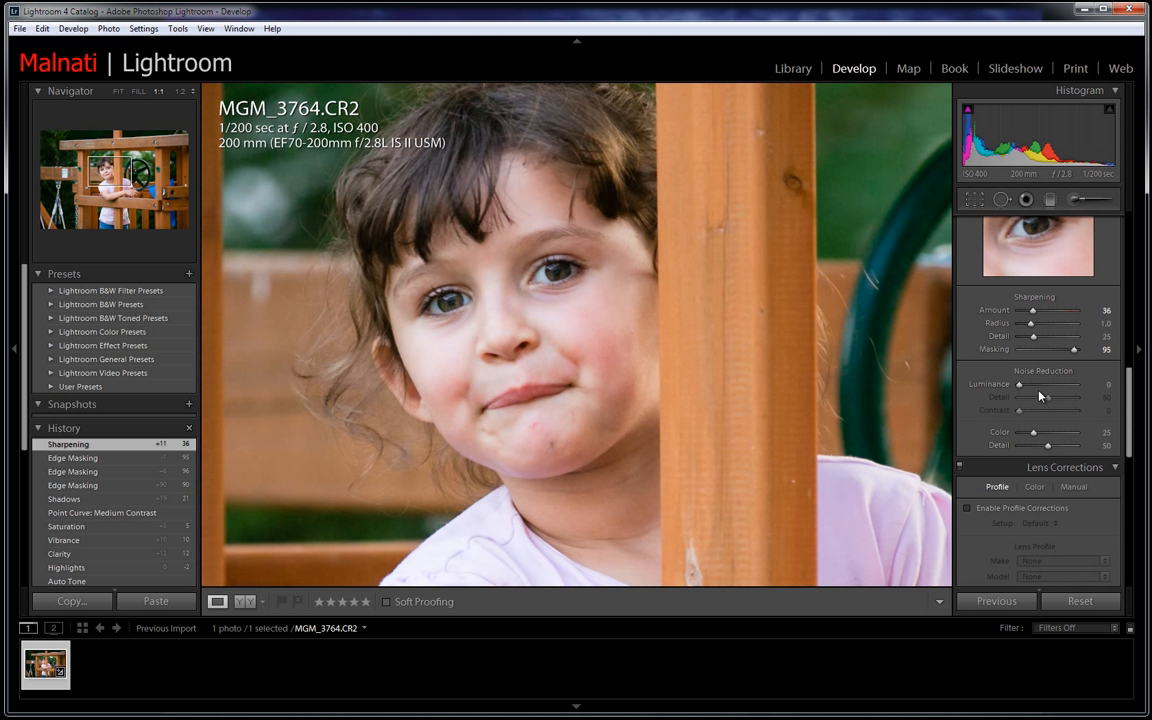
key(alt)
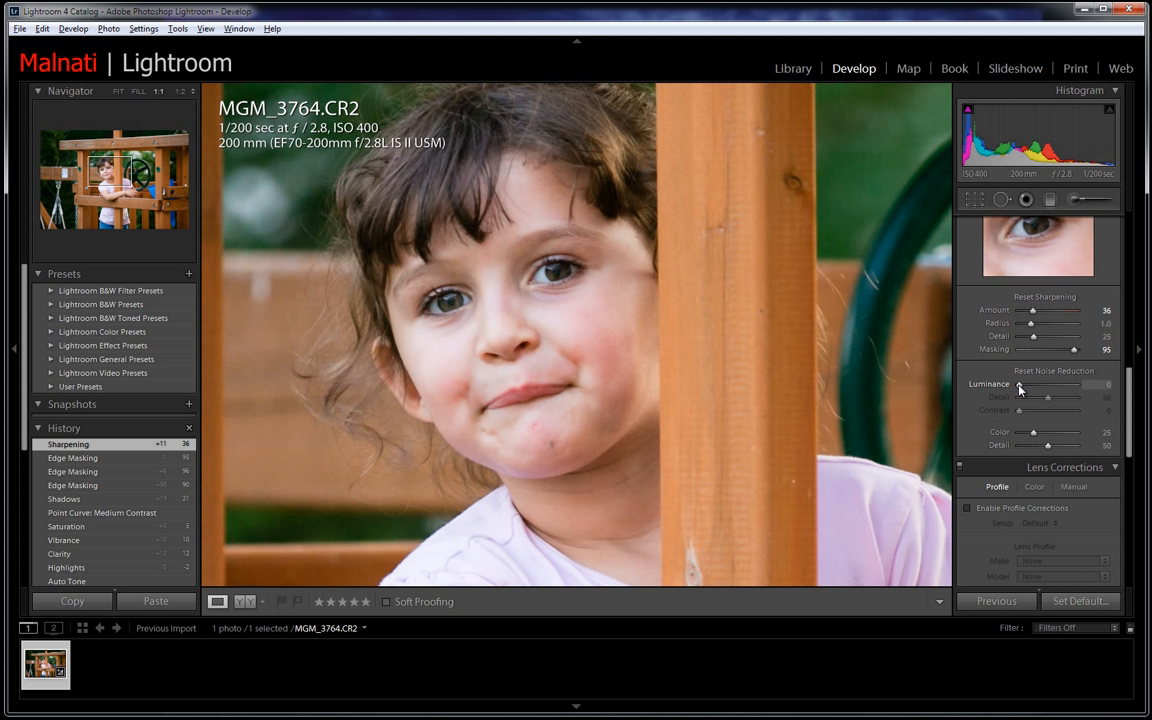
drag(1019, 388, 1079, 394)
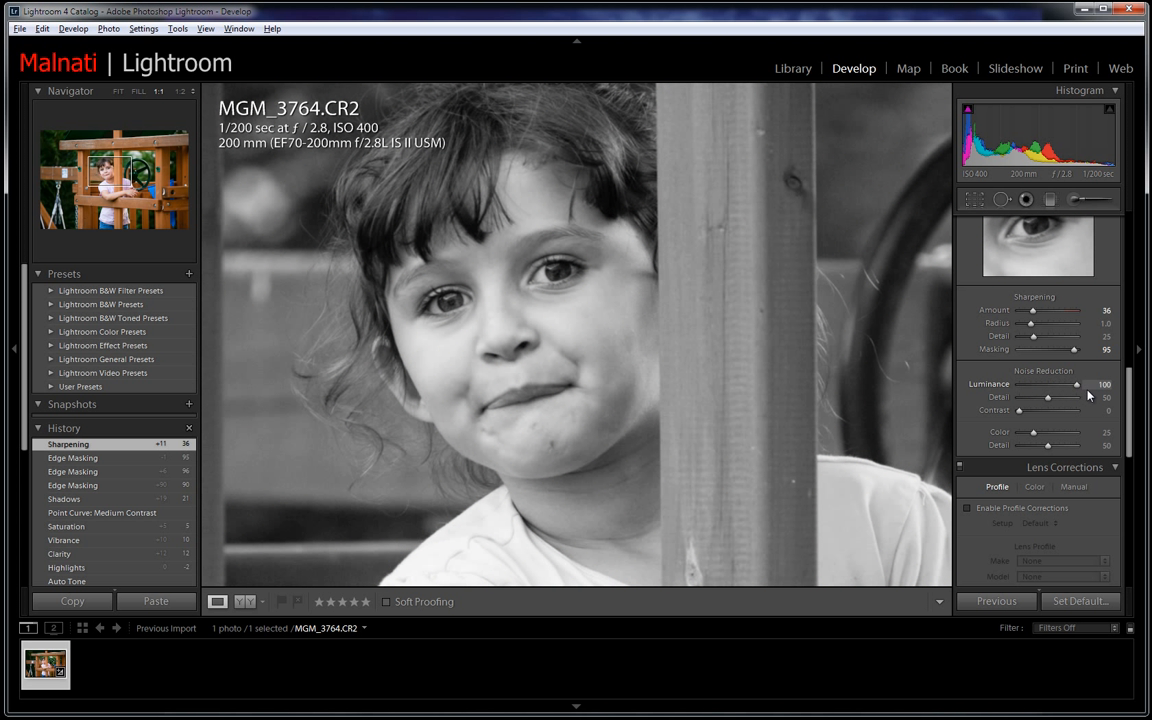
drag(1030, 390, 1019, 390)
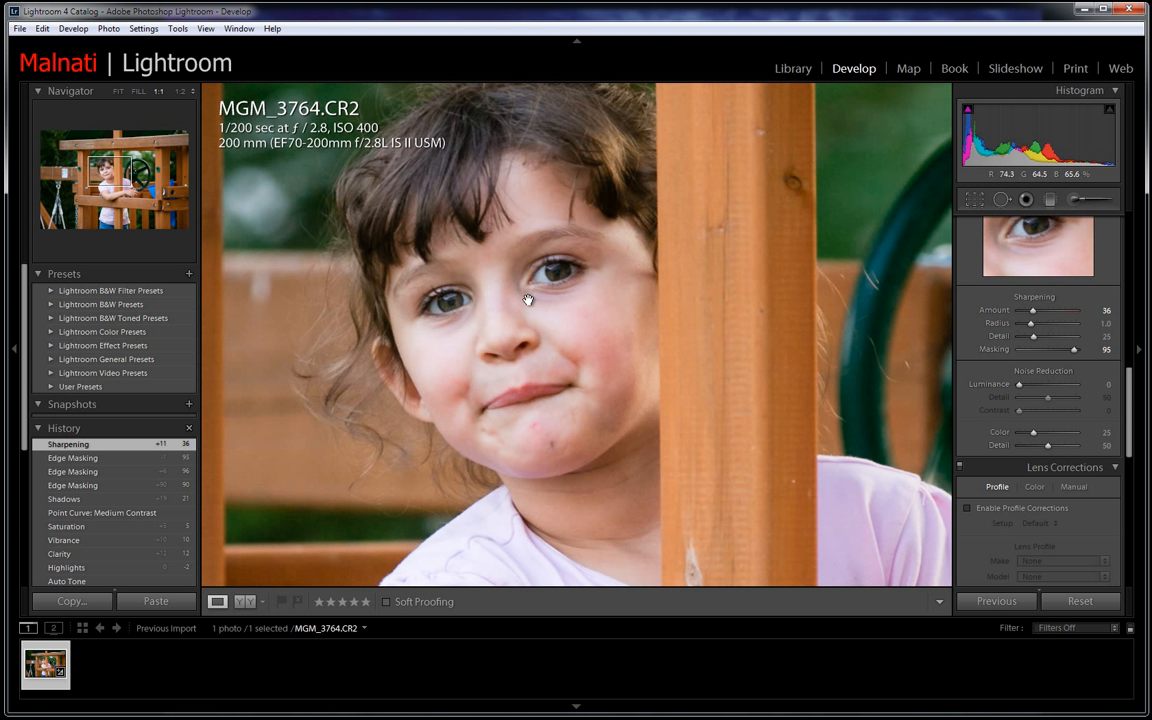
drag(527, 300, 609, 344)
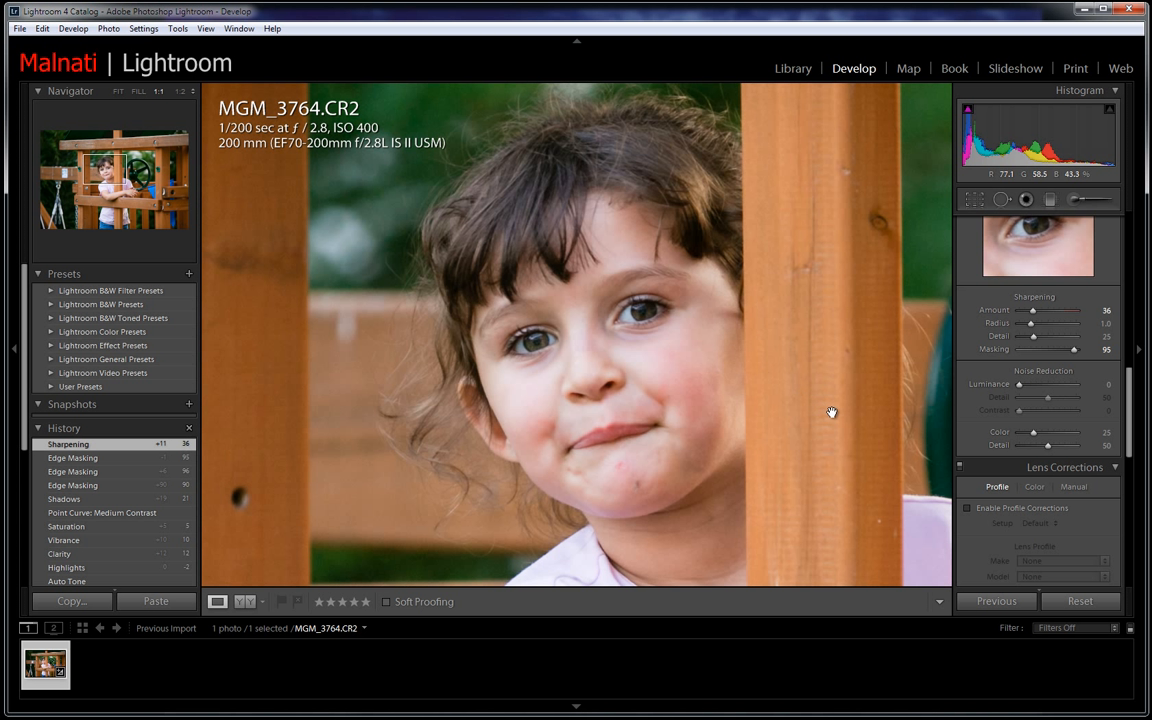
drag(1019, 387, 1037, 393)
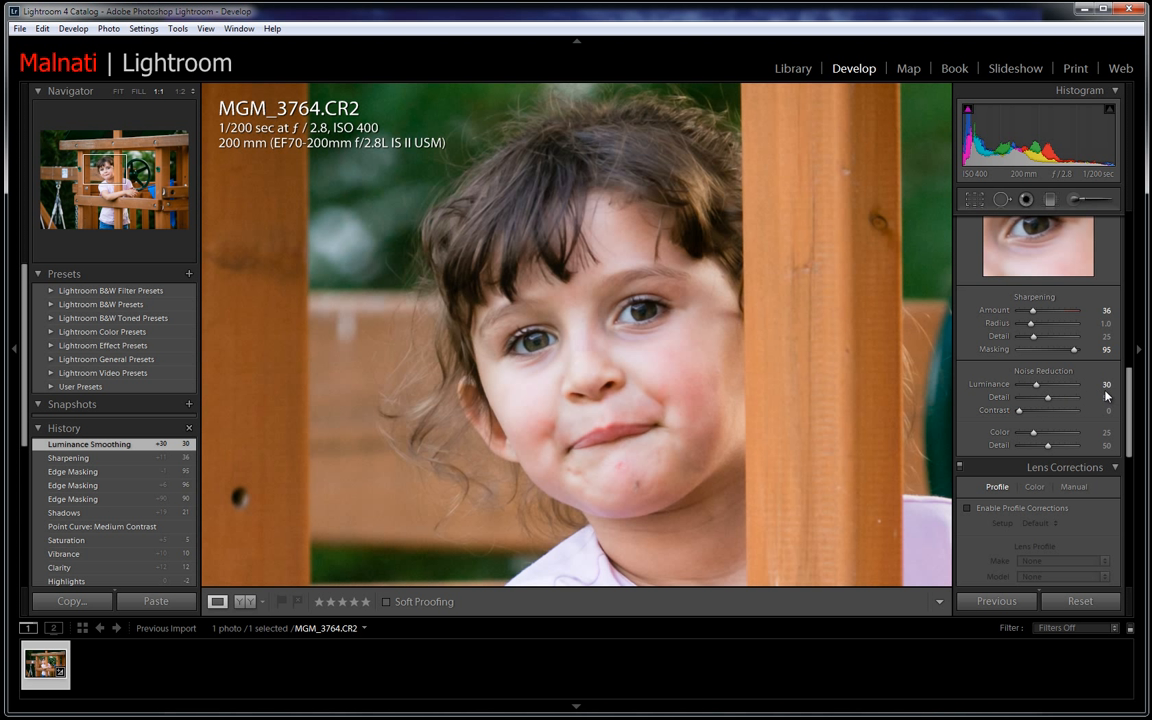
Step: Compare Luminance noise reduction at 100 with 30, keeping 30, and set the Color noise reduction to 77
drag(1130, 395, 1129, 408)
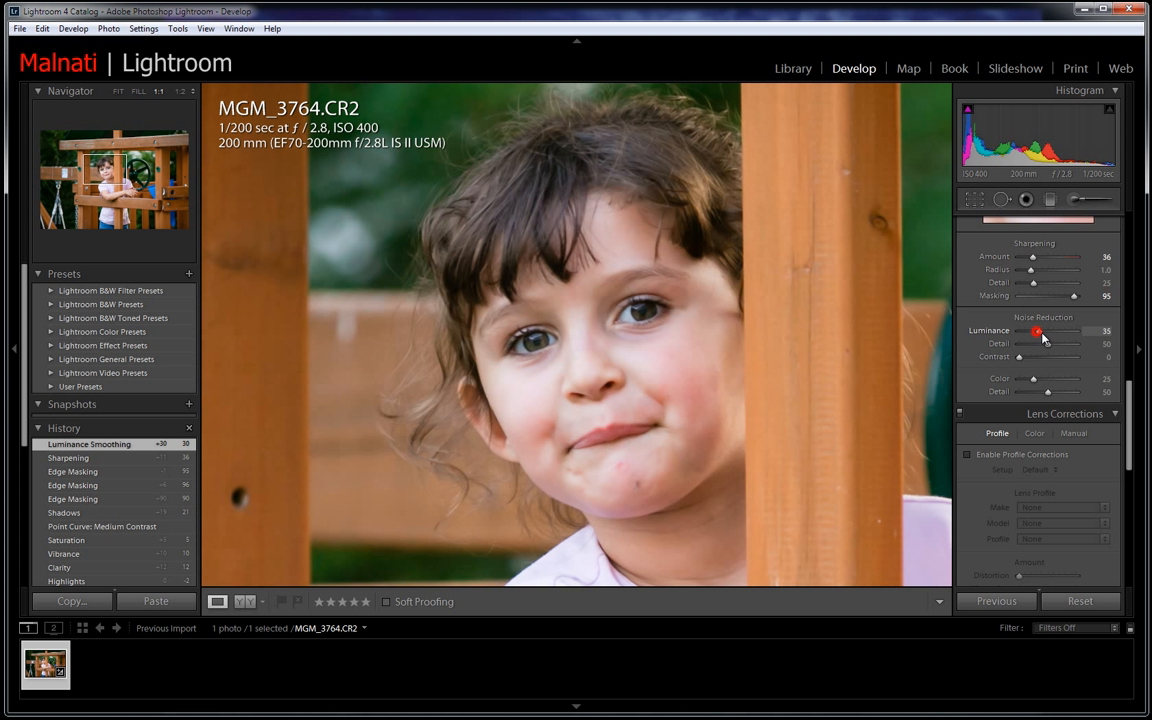
drag(1090, 342, 1090, 342)
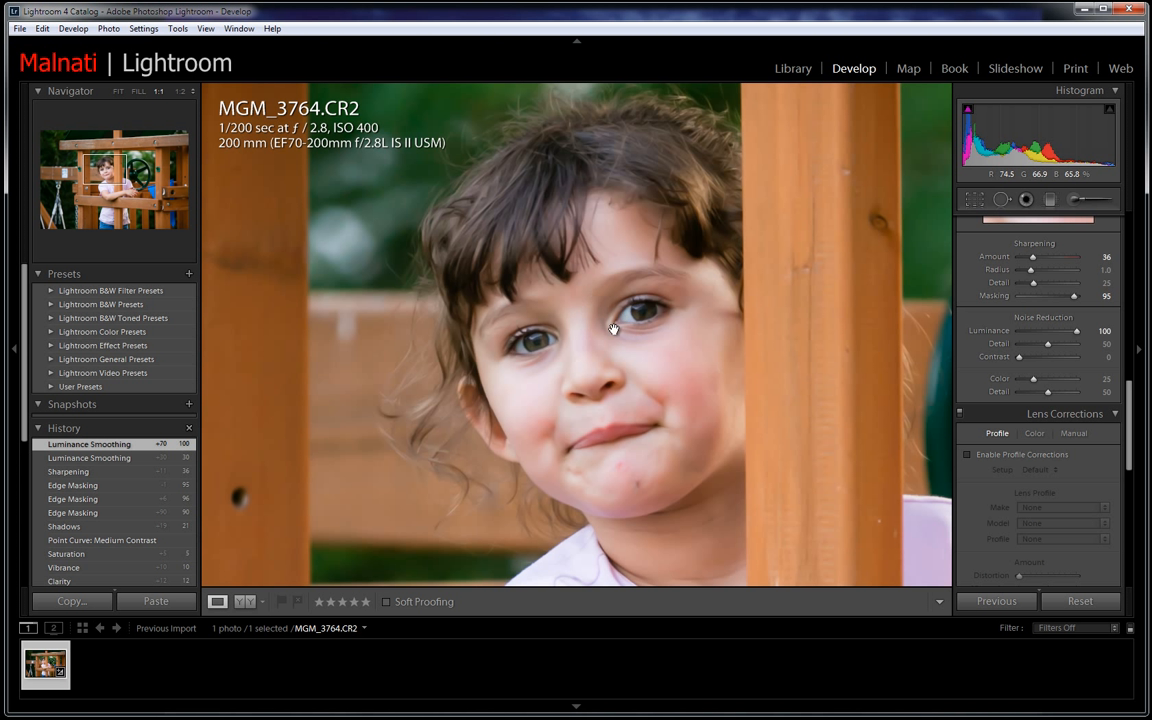
drag(1077, 331, 1040, 341)
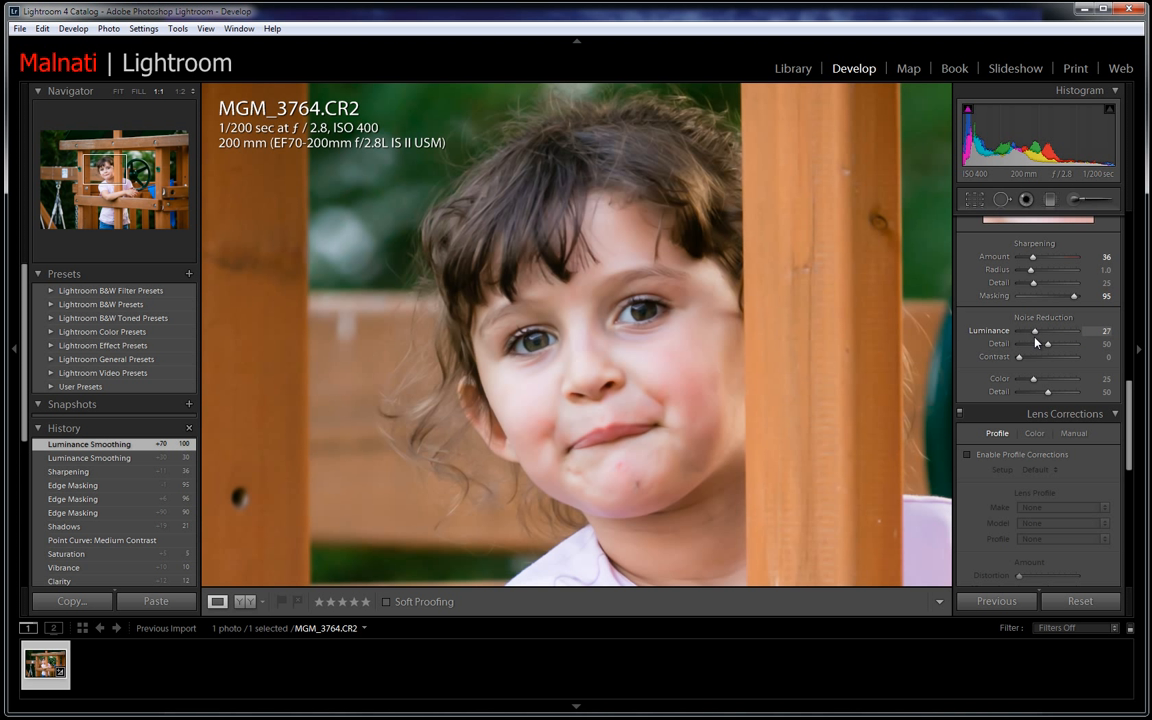
drag(1038, 343, 1038, 343)
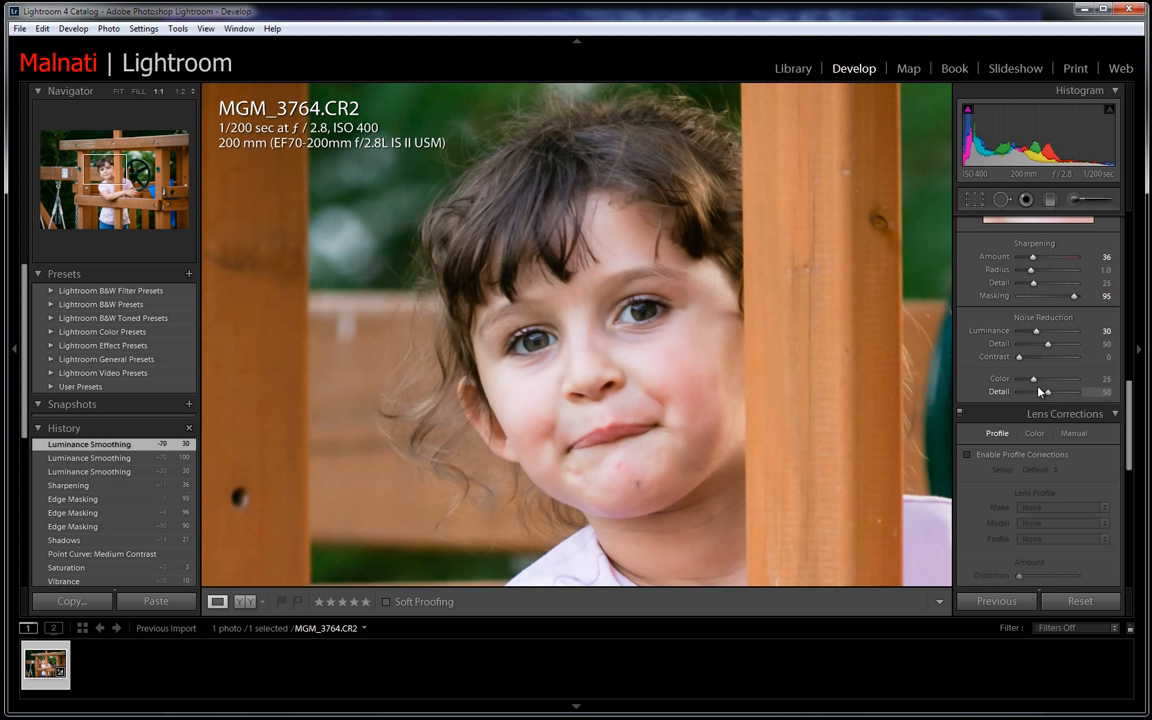
drag(1035, 383, 1065, 388)
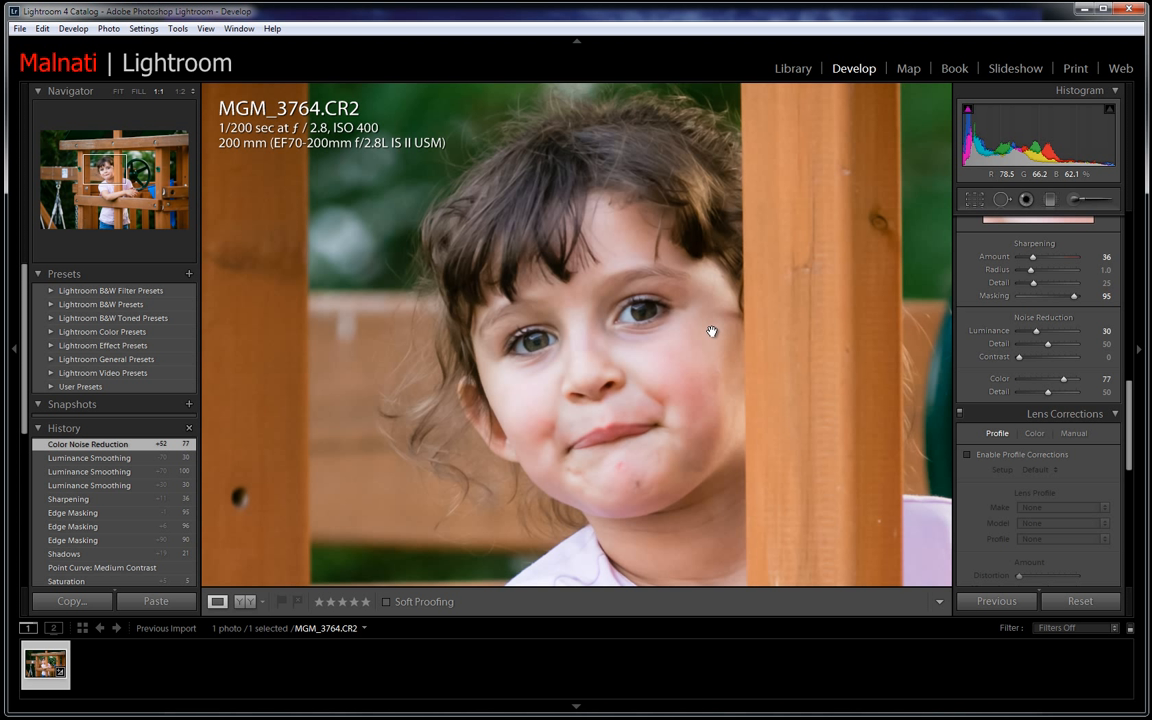
Step: Enable the lens profile corrections for the Canon EF 70-200mm lens, comparing the whole photo with and without them
drag(1128, 383, 1128, 421)
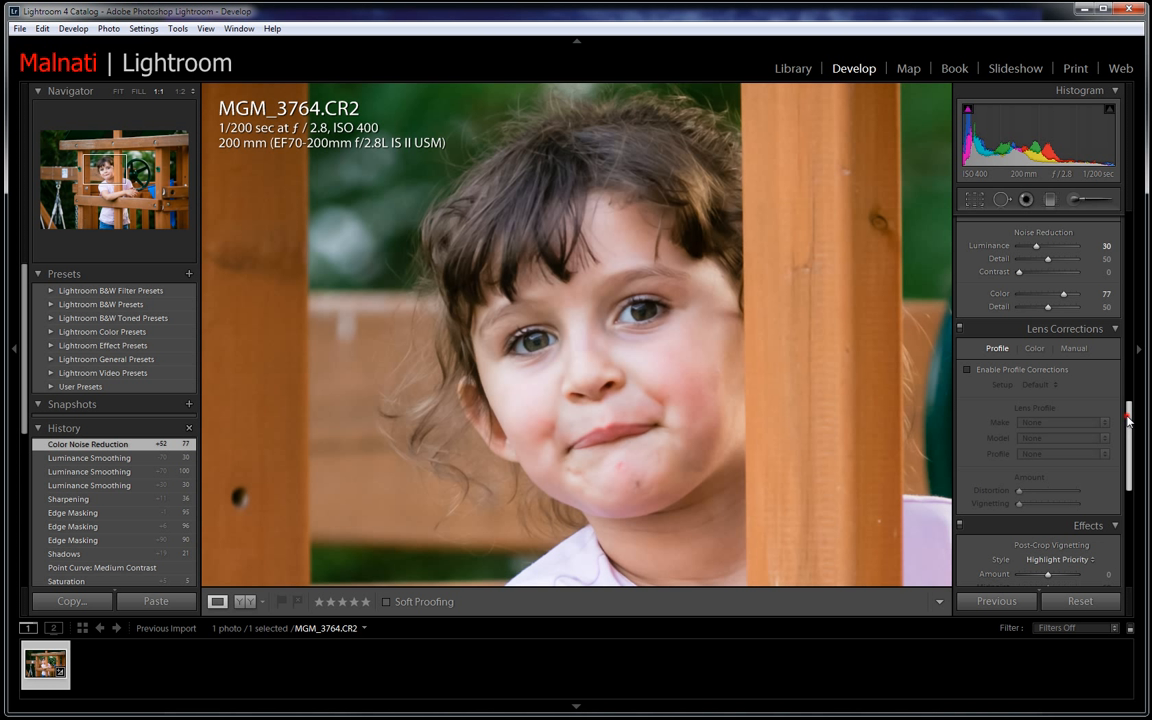
scroll(1128, 420, down, 1)
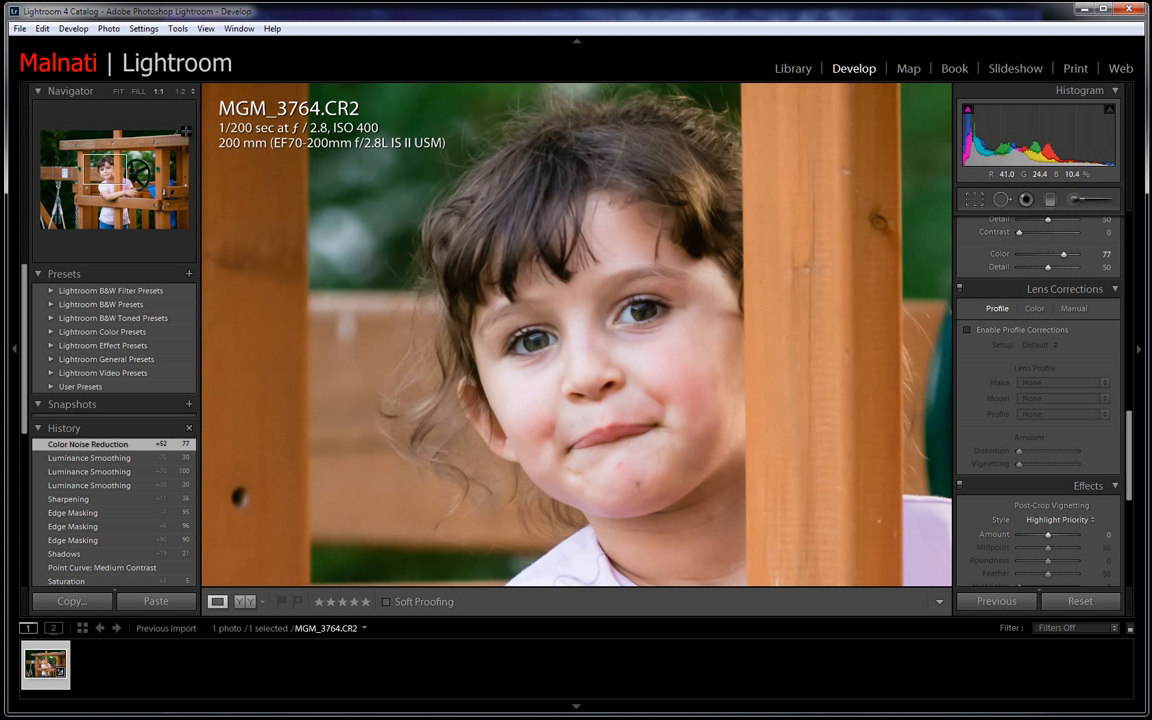
click(120, 92)
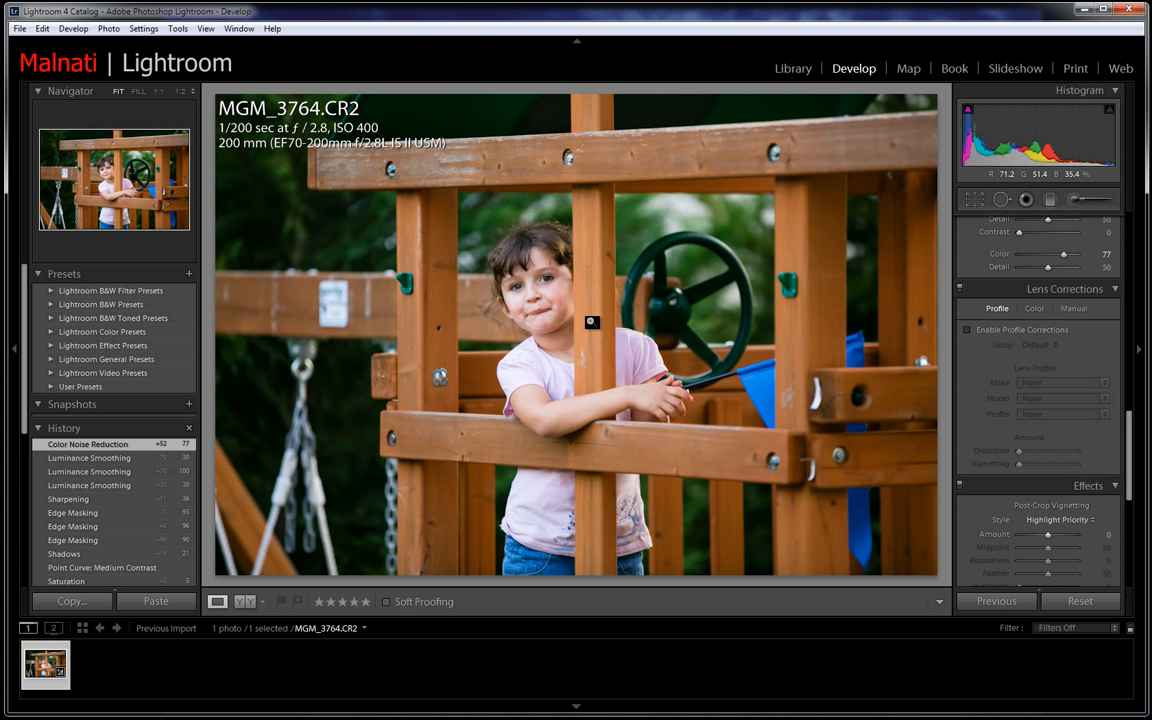
click(967, 331)
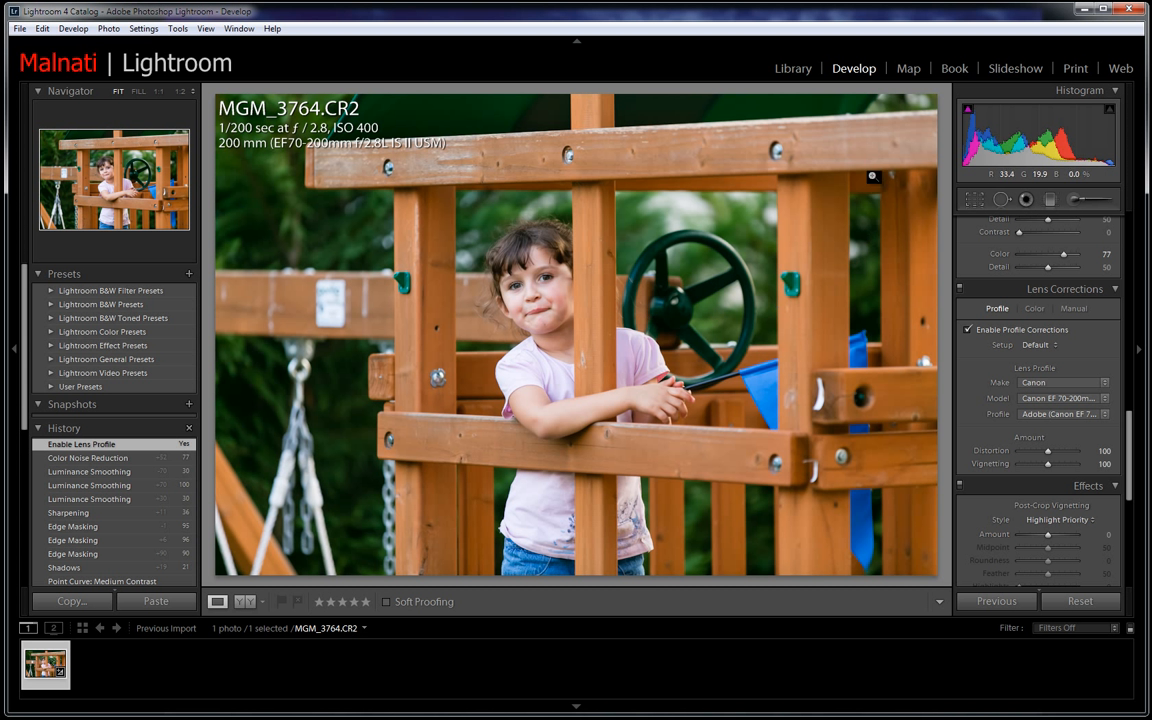
click(968, 331)
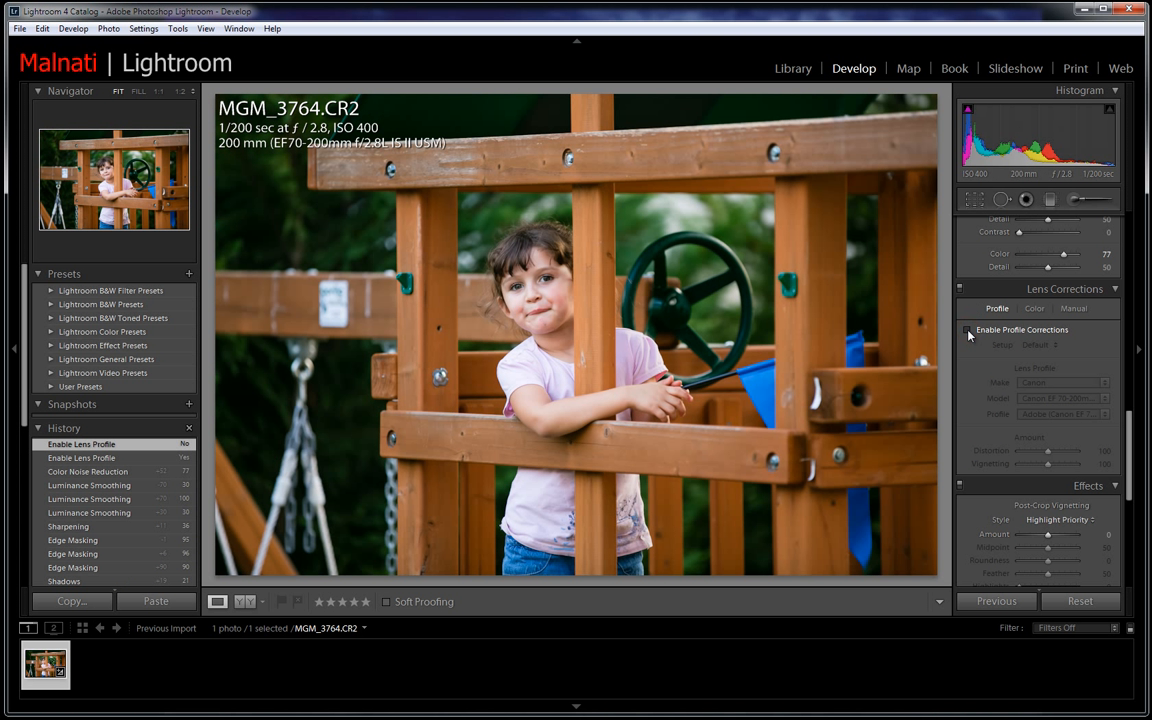
click(968, 331)
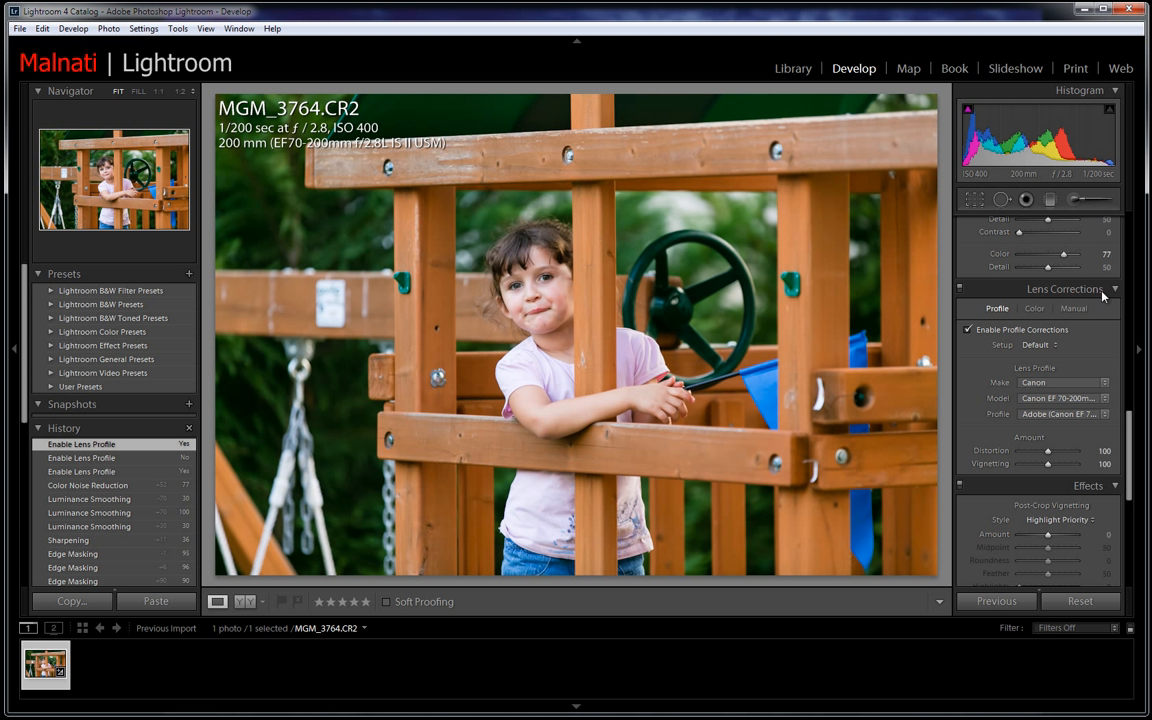
Step: Try the lens profile's Vignetting amount at 0 and restore it to 100
mouse_move(1032, 458)
drag(1050, 468, 1016, 475)
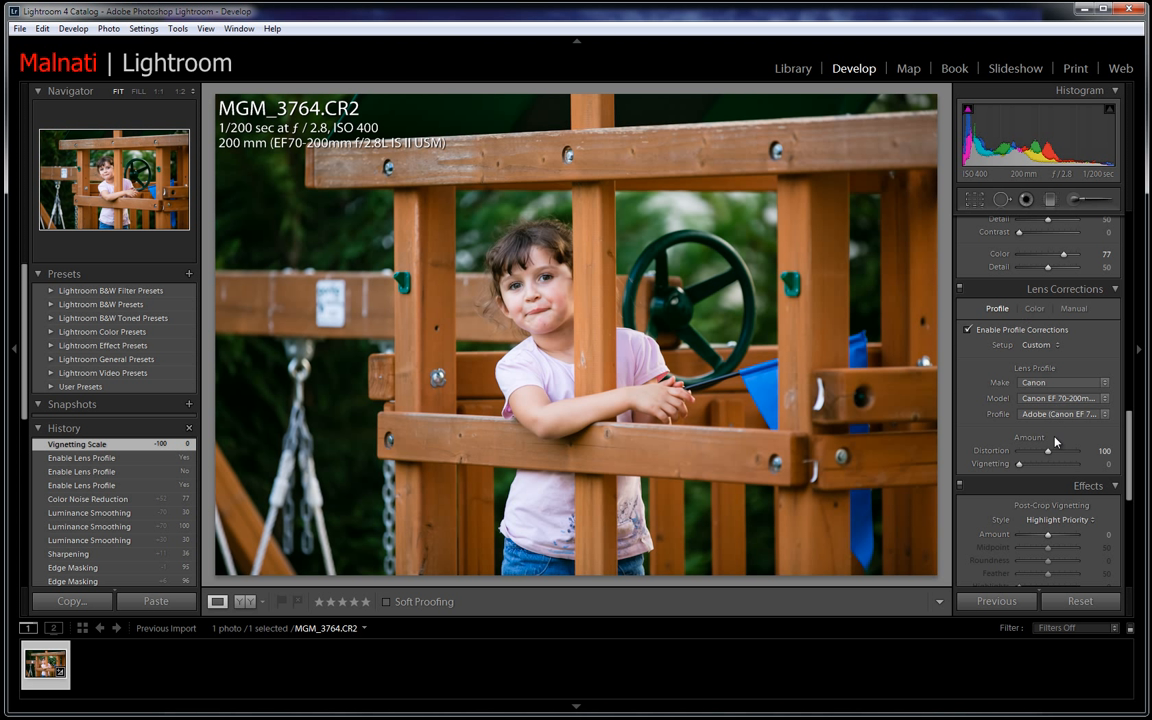
click(1097, 465)
text(100)
key(Return)
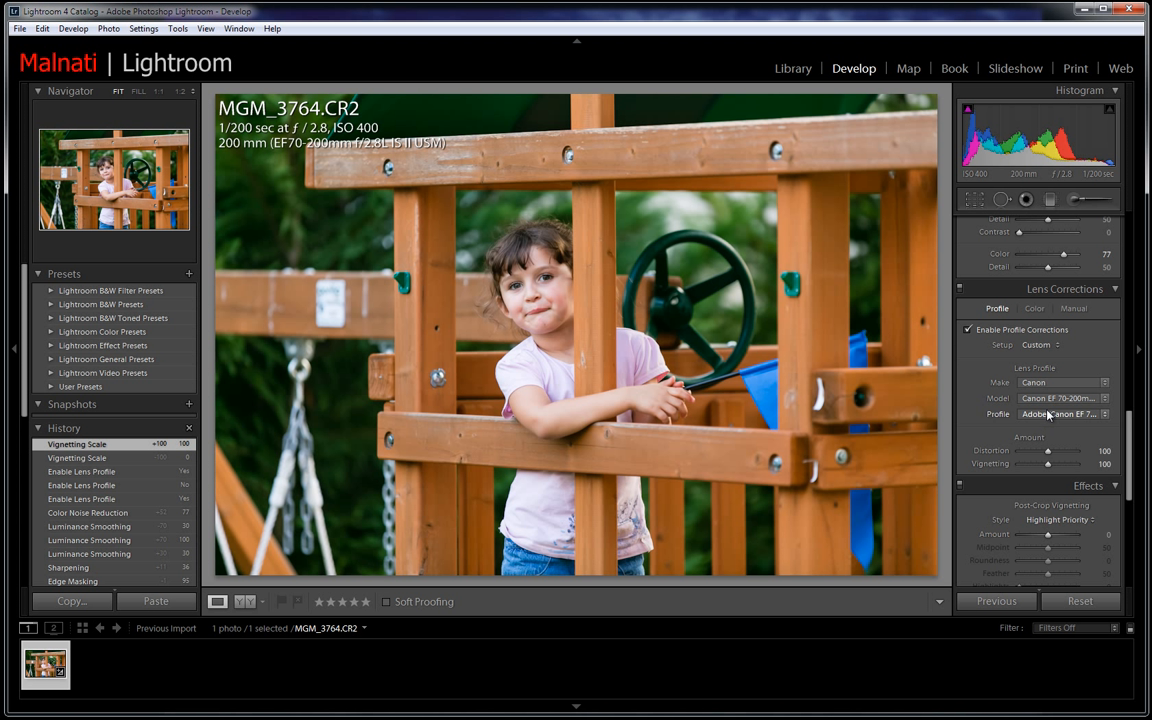
Step: Look through the Effects and Camera Calibration adjustments
drag(1128, 427, 1129, 447)
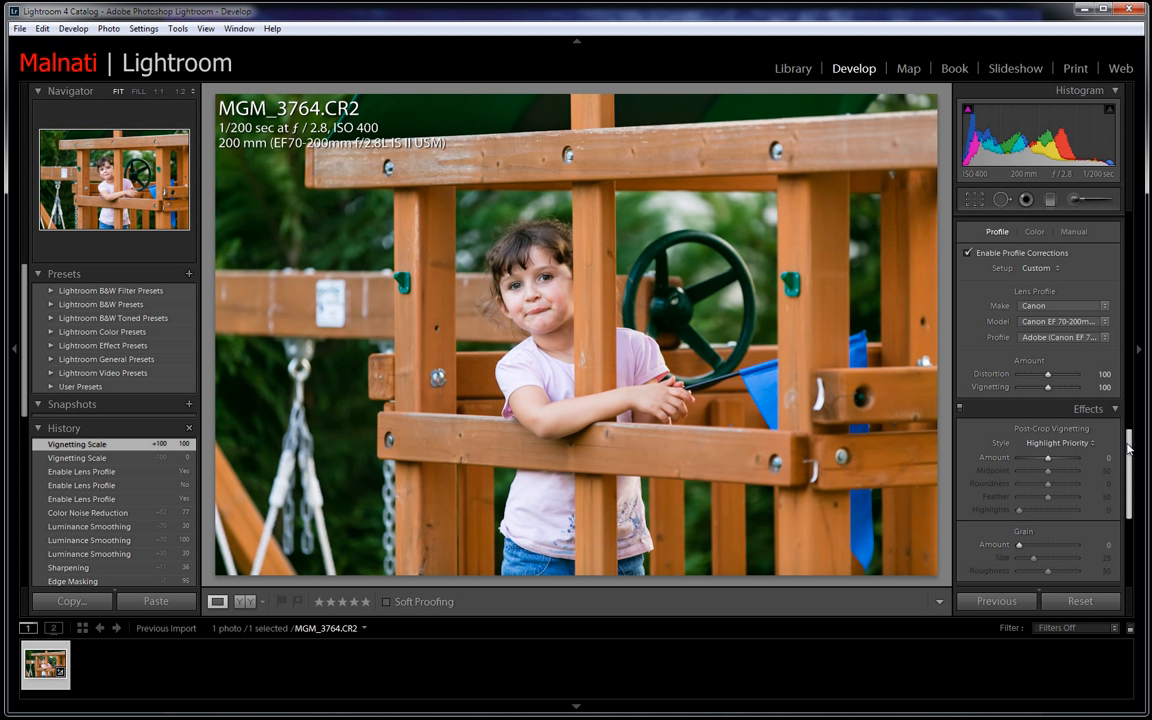
drag(1127, 444, 1127, 472)
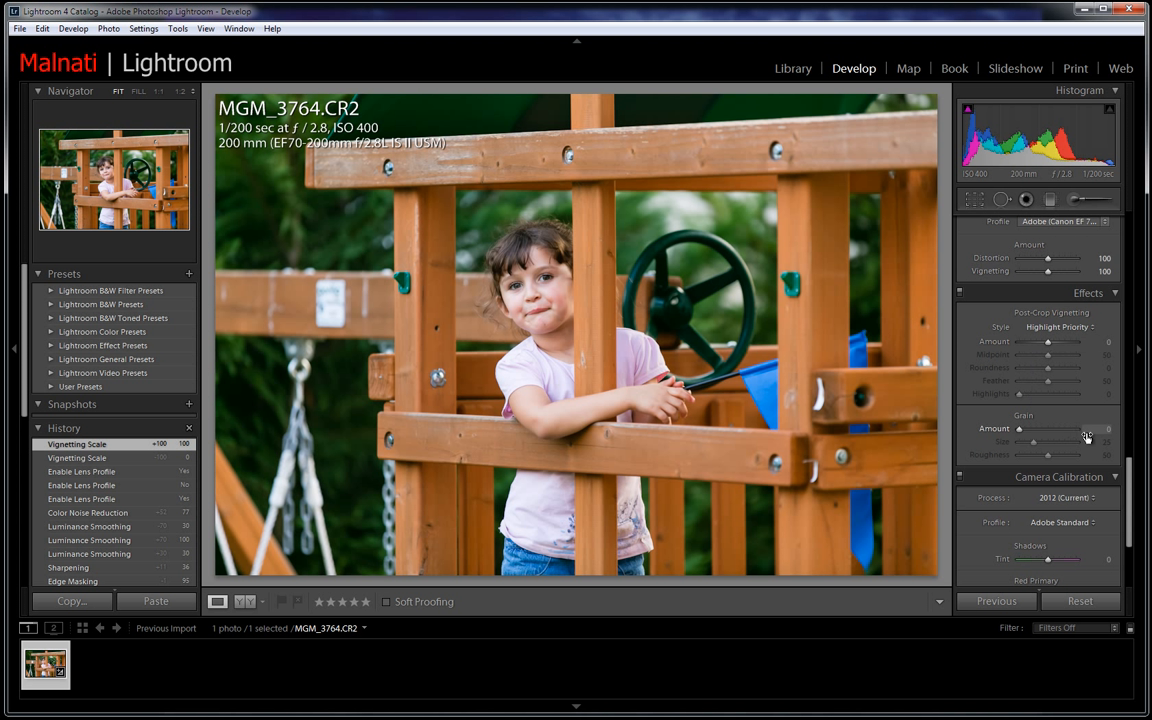
drag(1130, 477, 1130, 513)
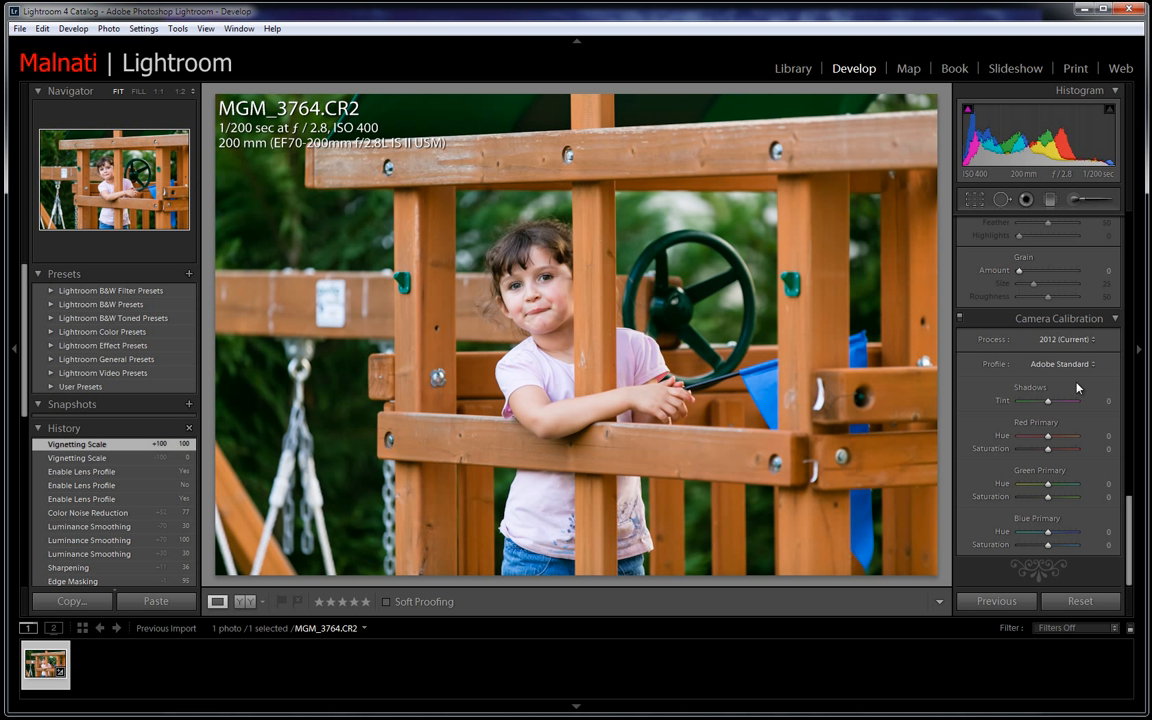
click(1129, 513)
drag(1129, 516, 1134, 478)
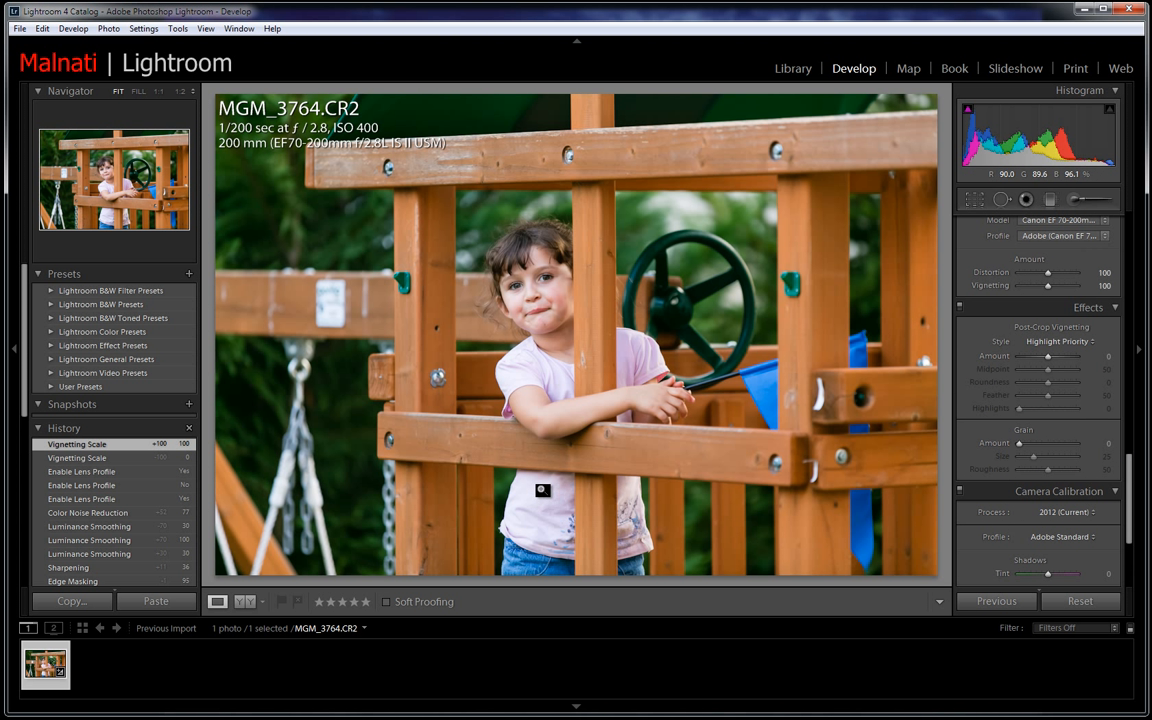
Step: Compare the girl's face at 1:1 zoom before and after the edits, side by side
click(158, 91)
mouse_move(538, 418)
mouse_down()
mouse_move(565, 373)
mouse_move(518, 410)
mouse_up()
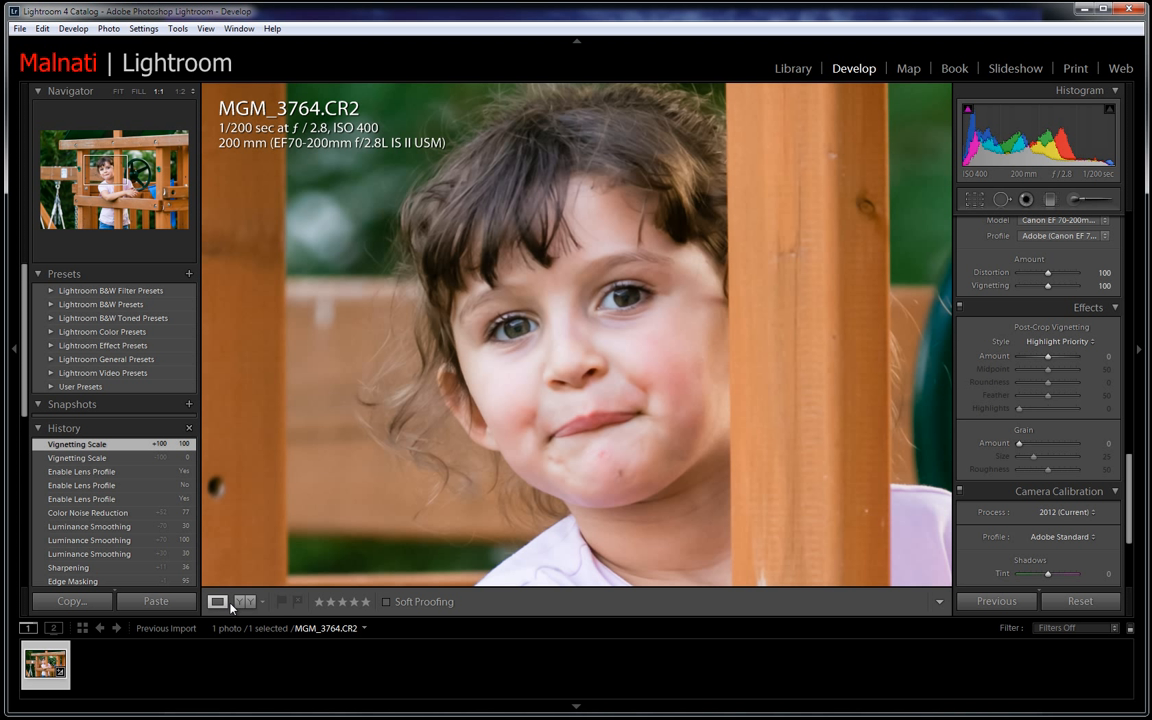
click(263, 603)
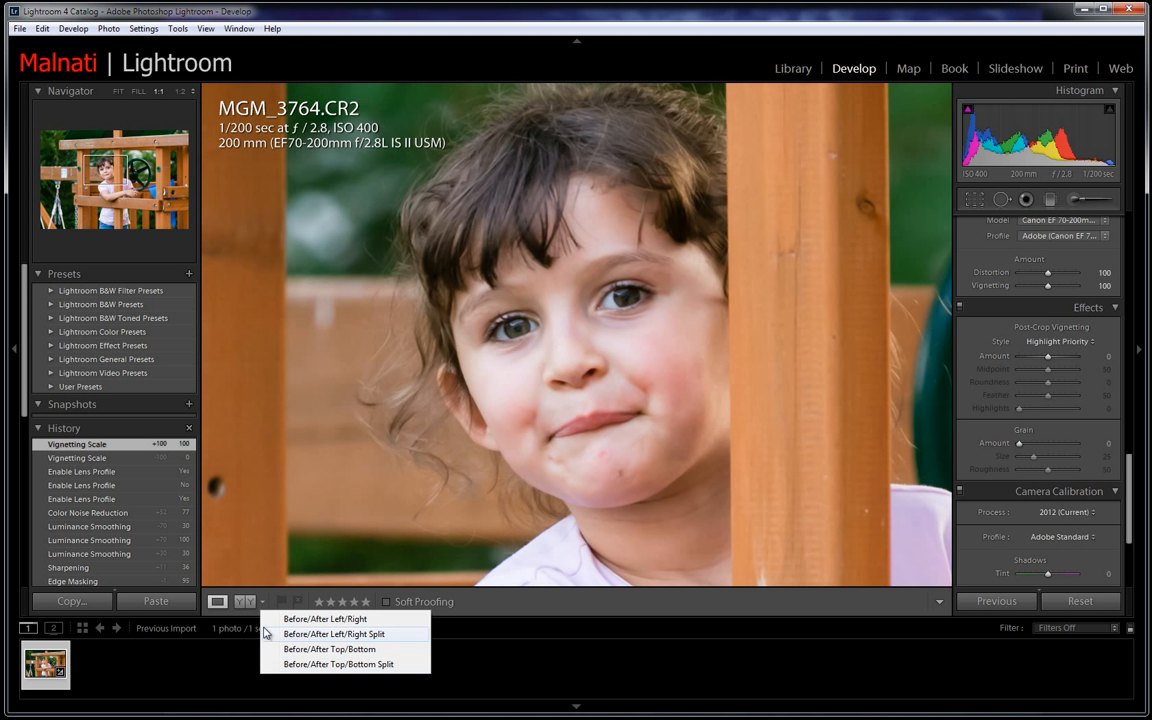
click(243, 617)
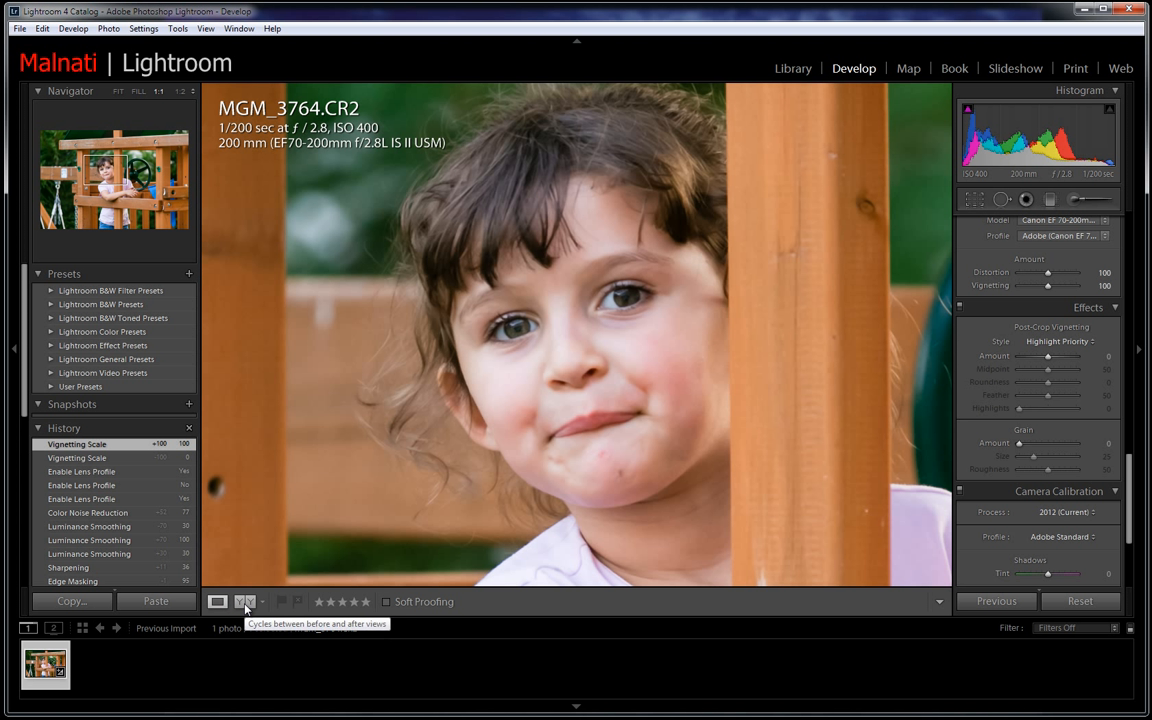
click(245, 604)
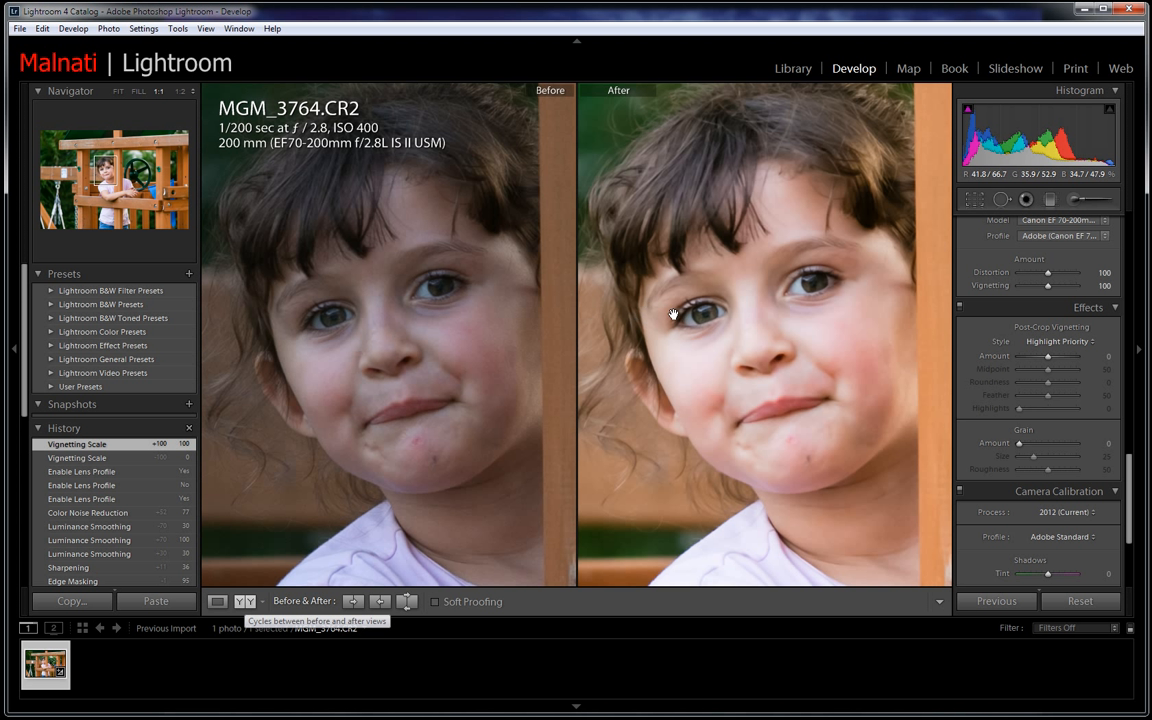
Step: Compare the edits in left/right split, top/bottom and top/bottom split before/after layouts, and return to the whole edited photo
click(265, 603)
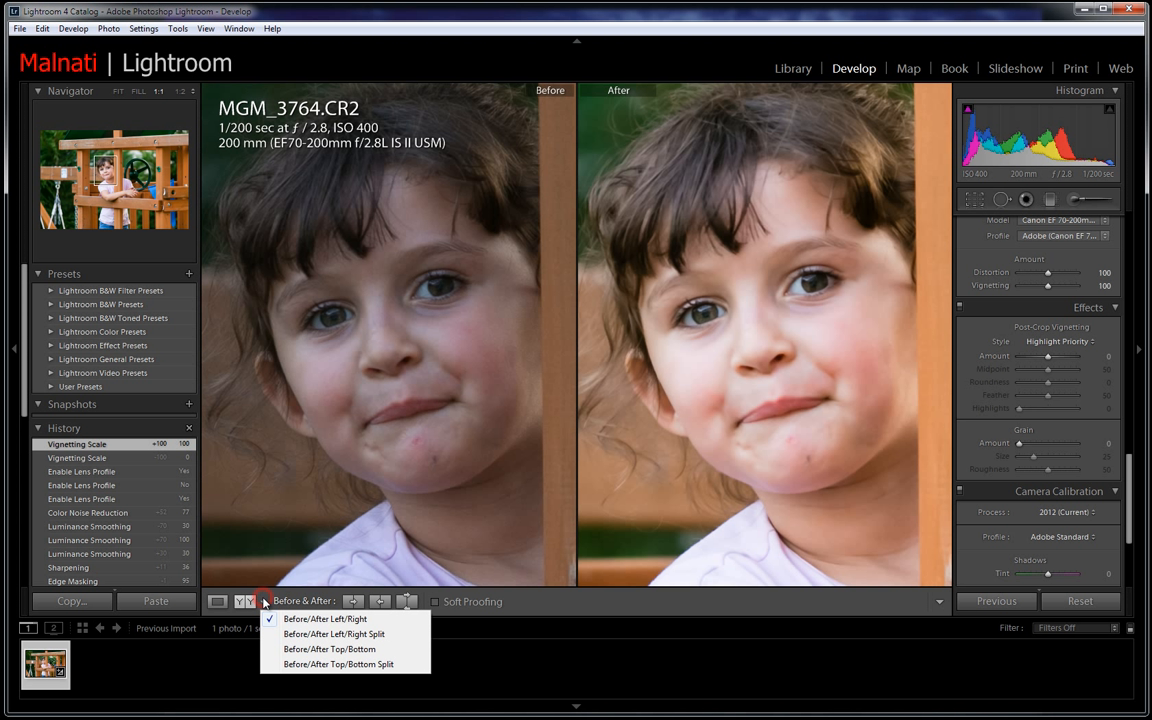
click(384, 635)
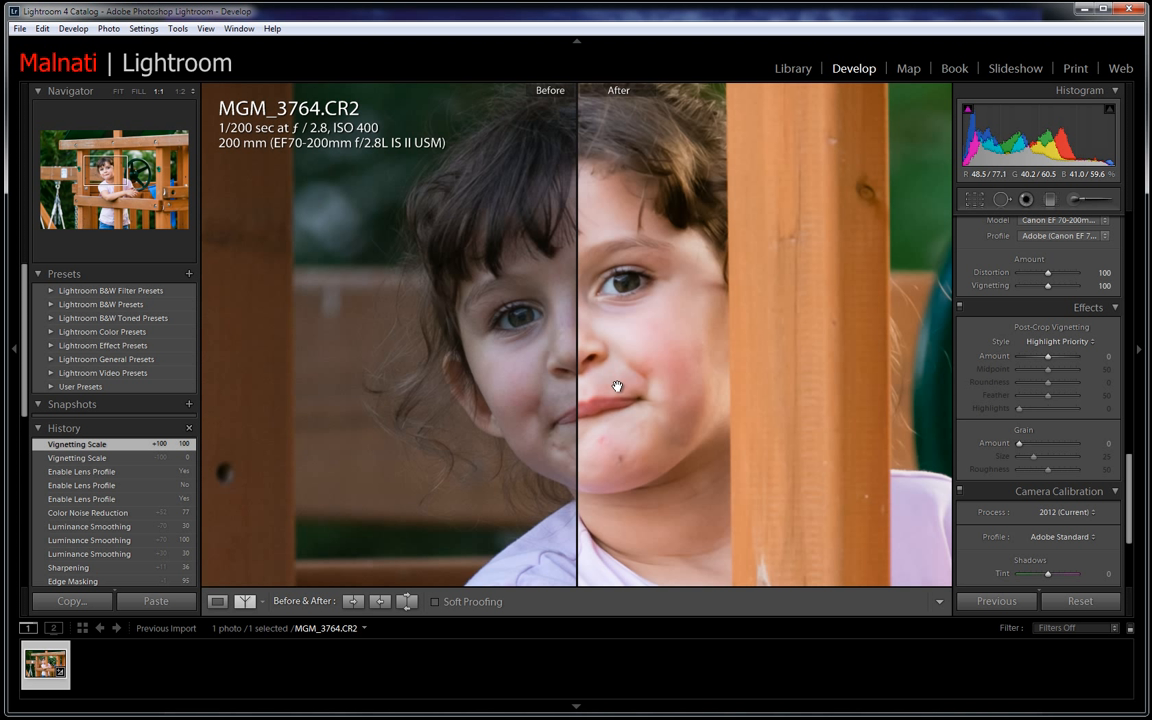
click(264, 604)
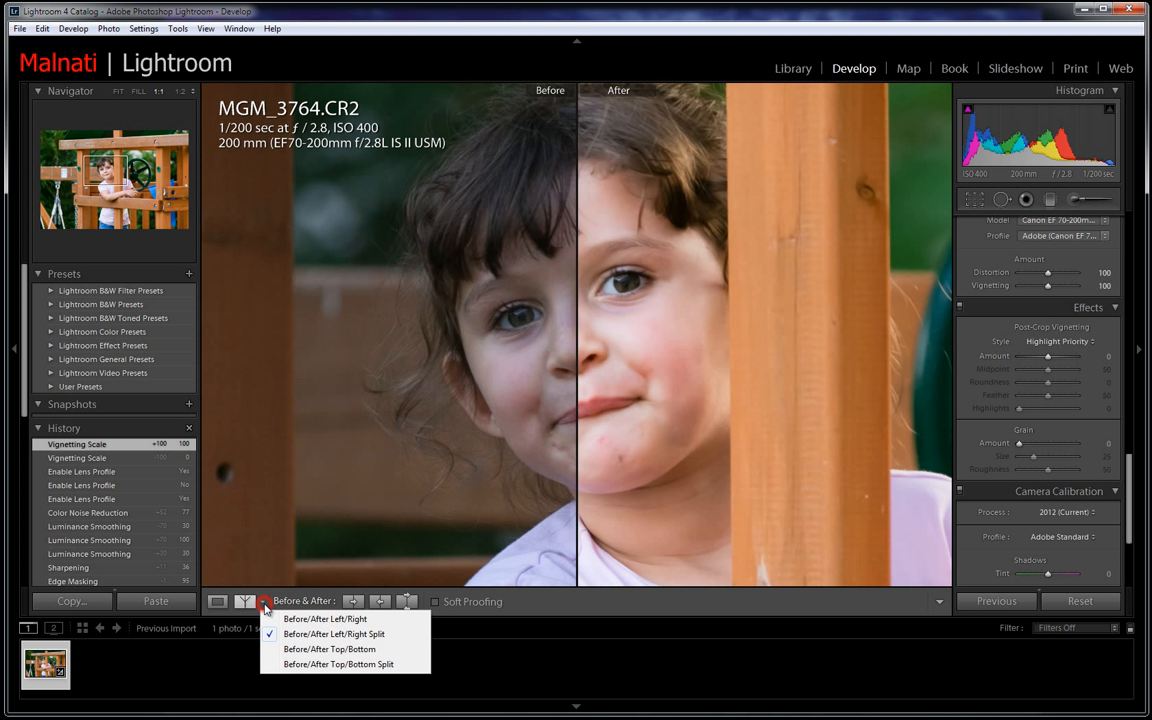
click(290, 684)
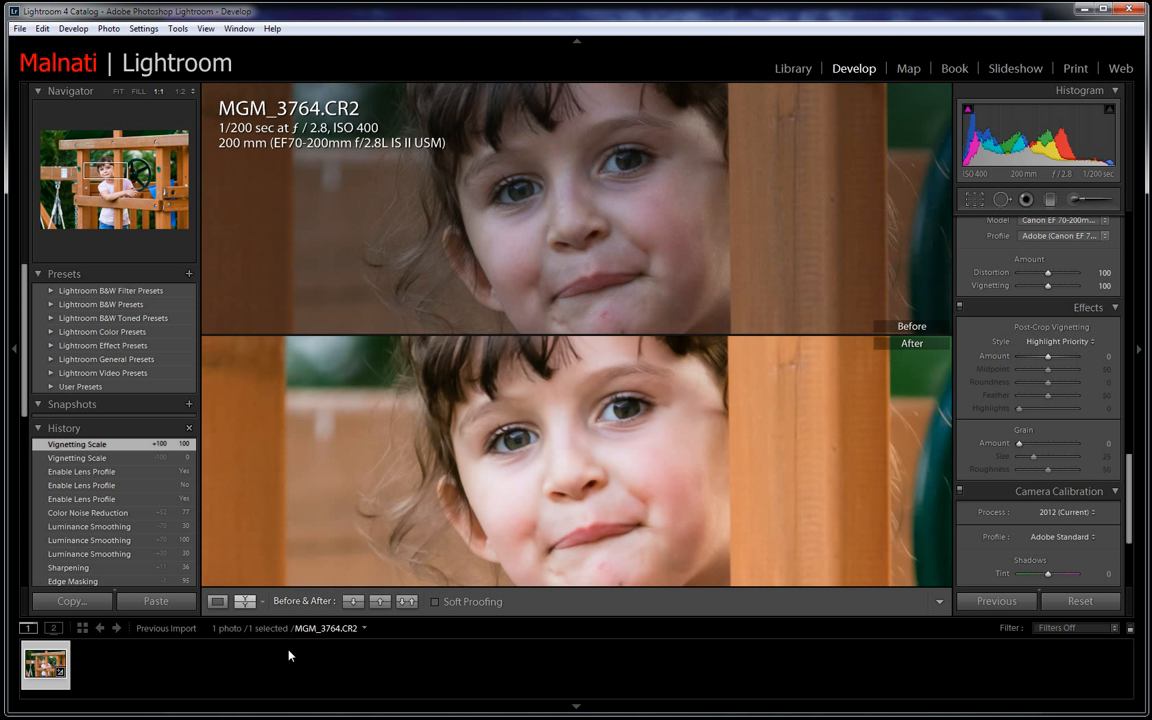
click(263, 602)
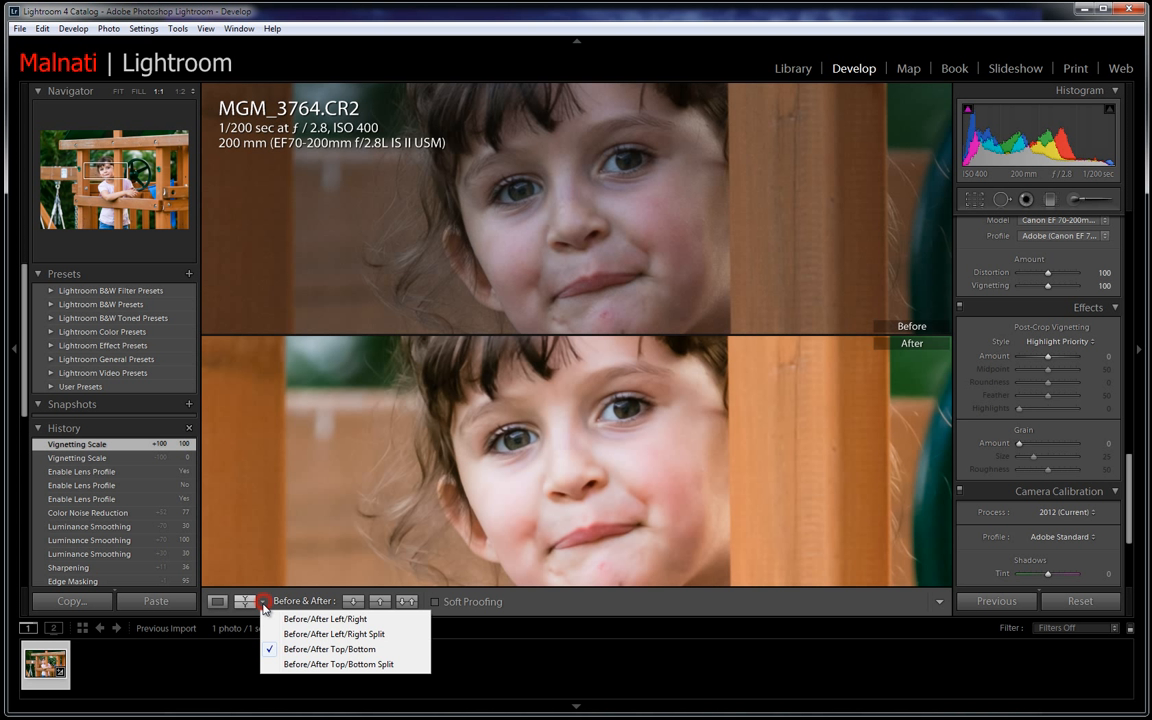
click(296, 664)
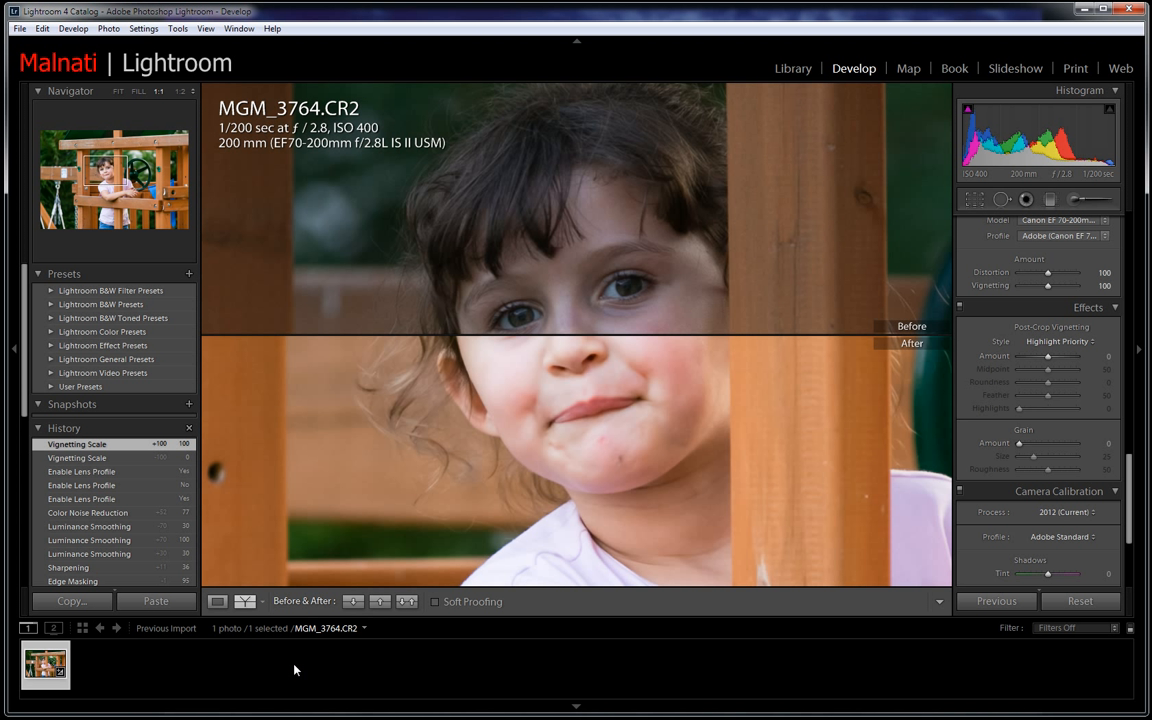
click(265, 604)
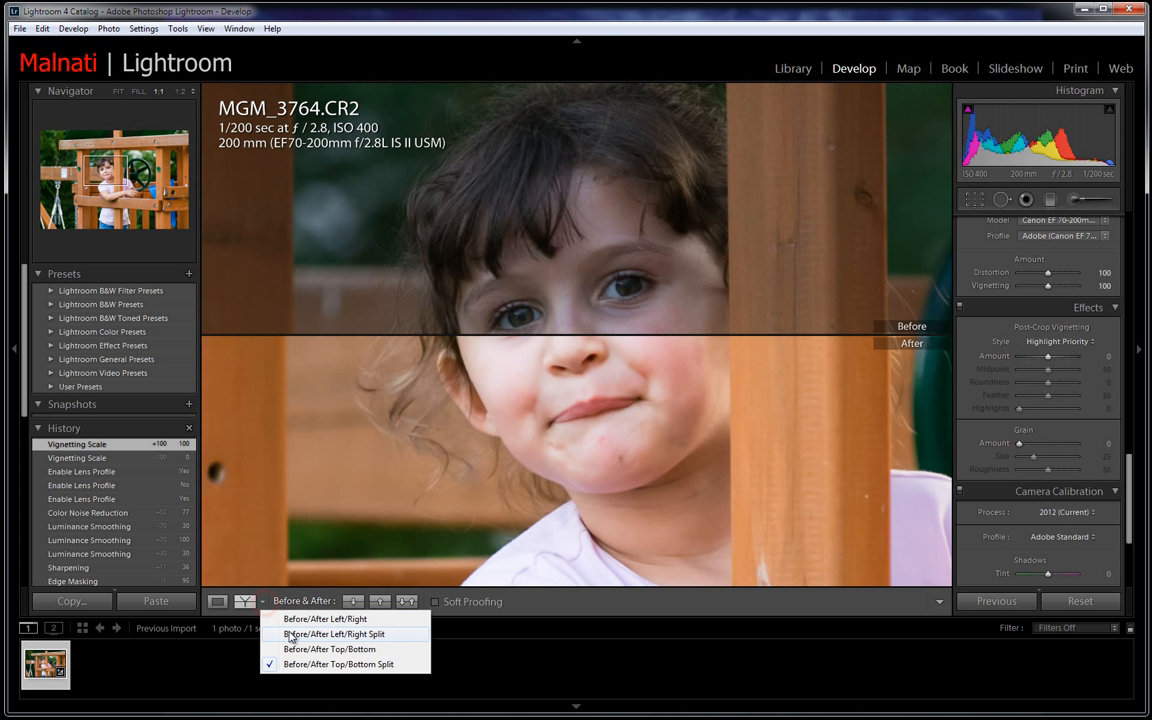
click(289, 633)
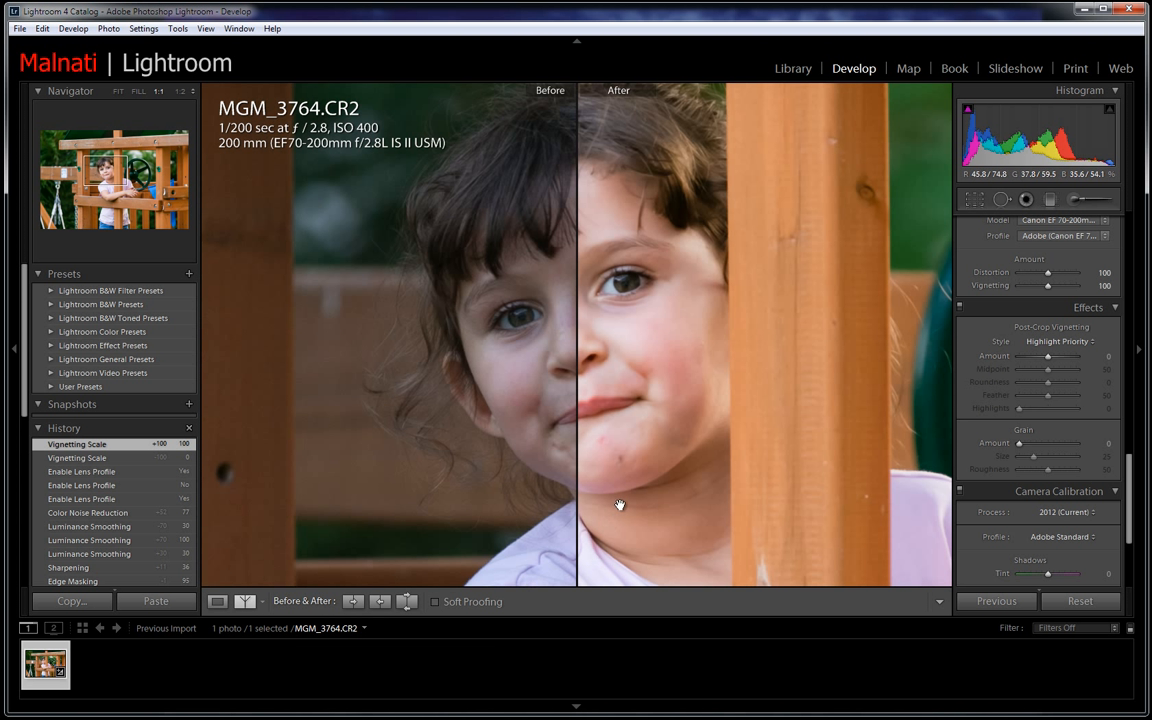
key(y)
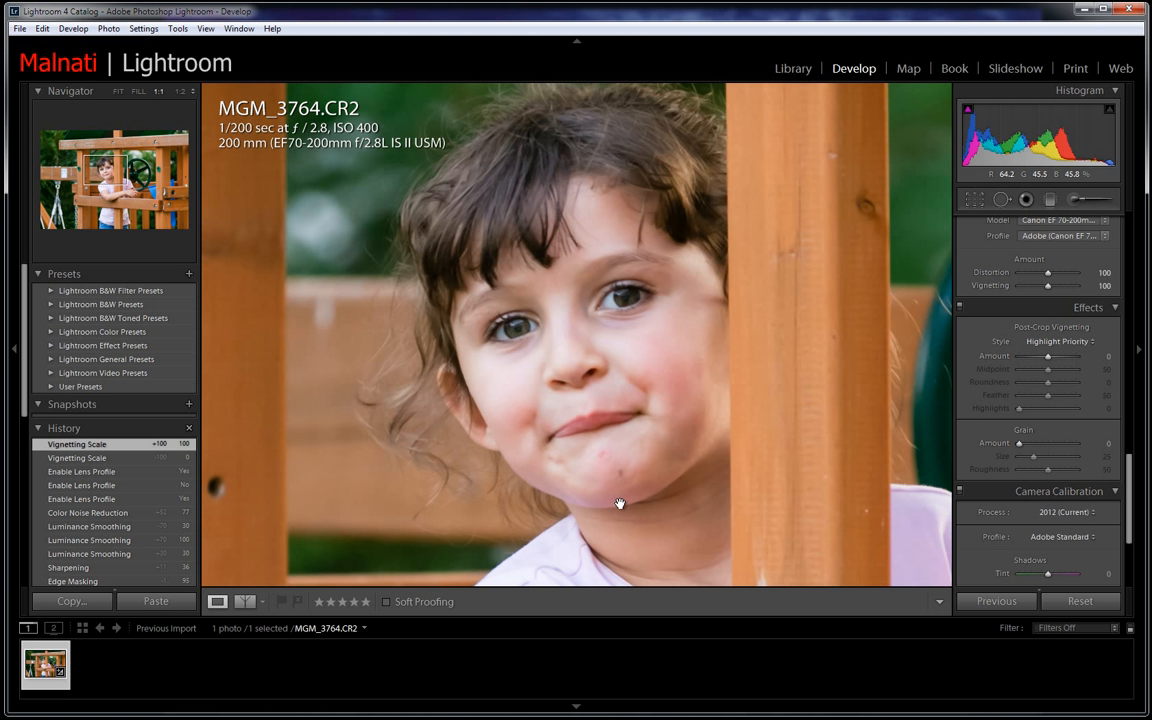
click(118, 91)
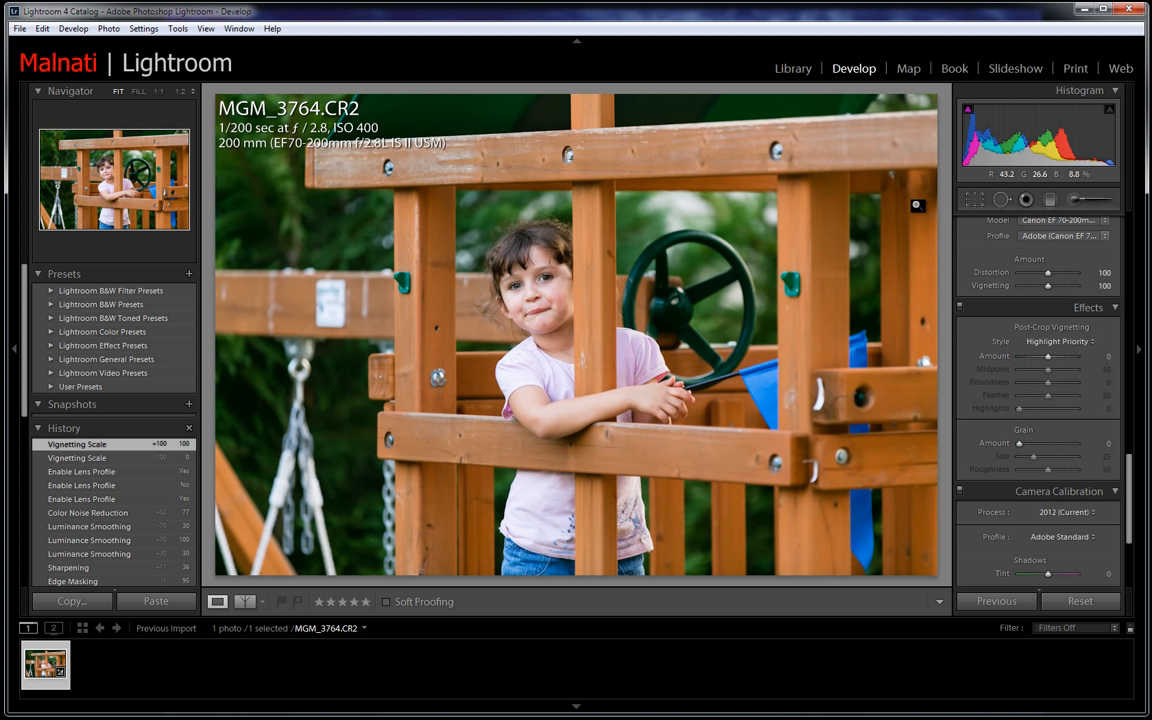
Step: Set a 5 x 7 crop aspect and frame the girl and the steering wheel in a smaller landscape crop
click(975, 203)
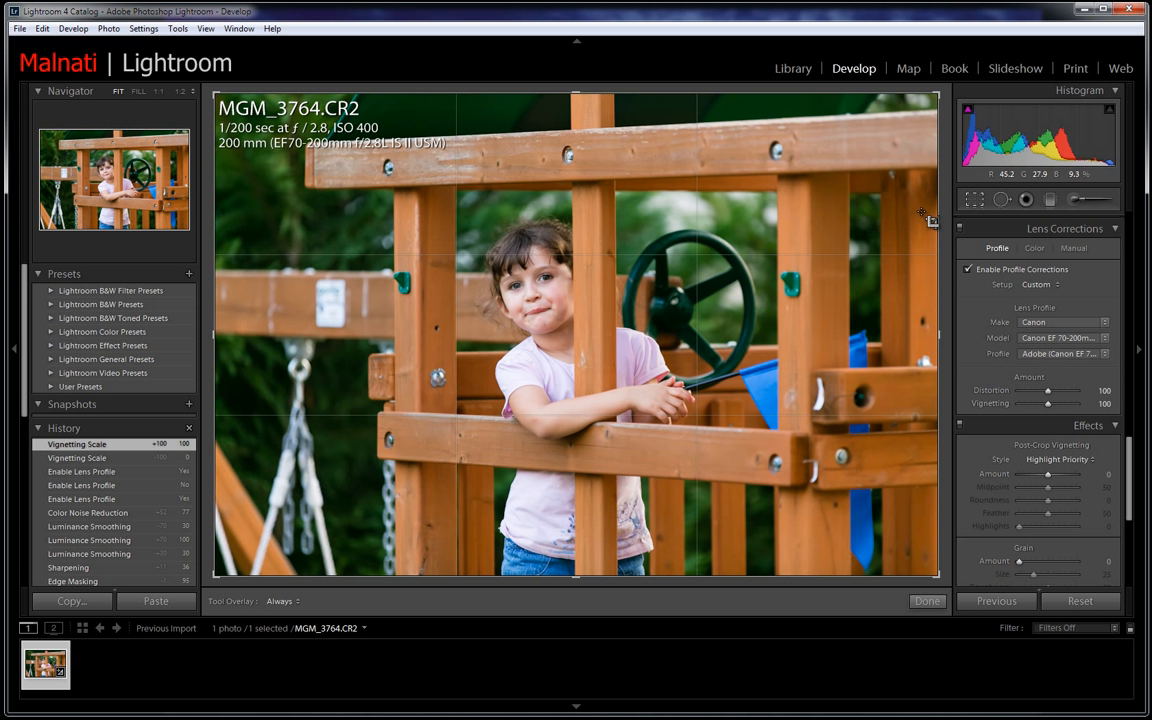
drag(1129, 449, 1139, 229)
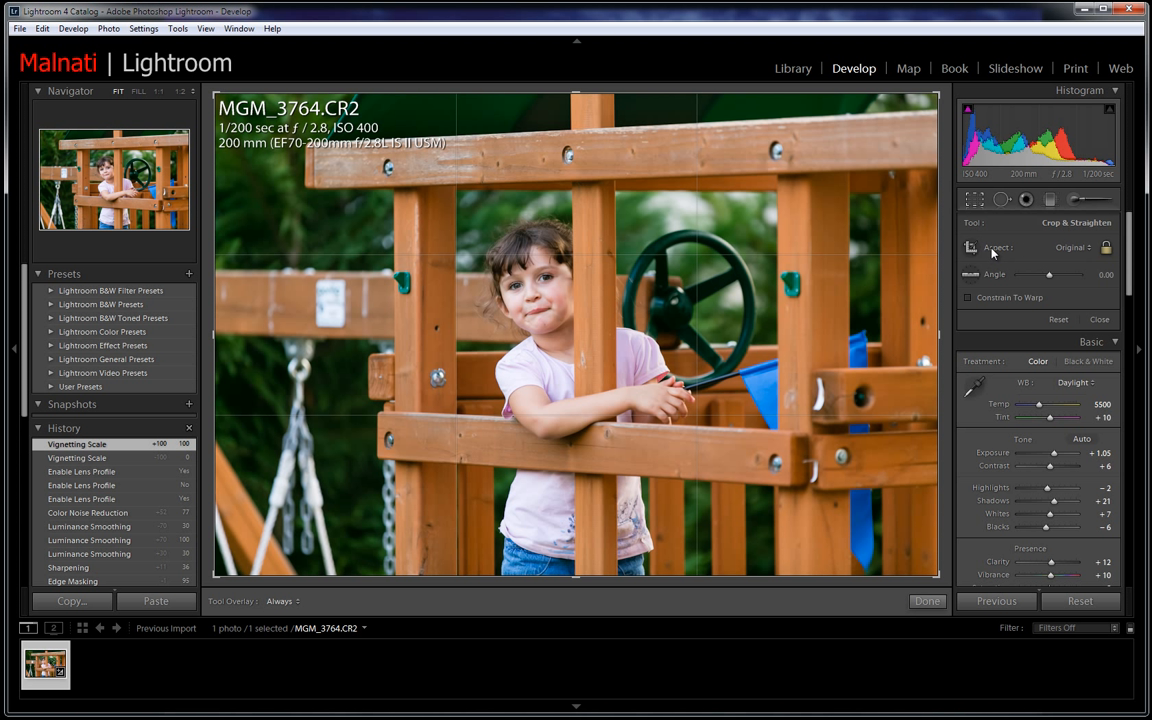
click(1071, 248)
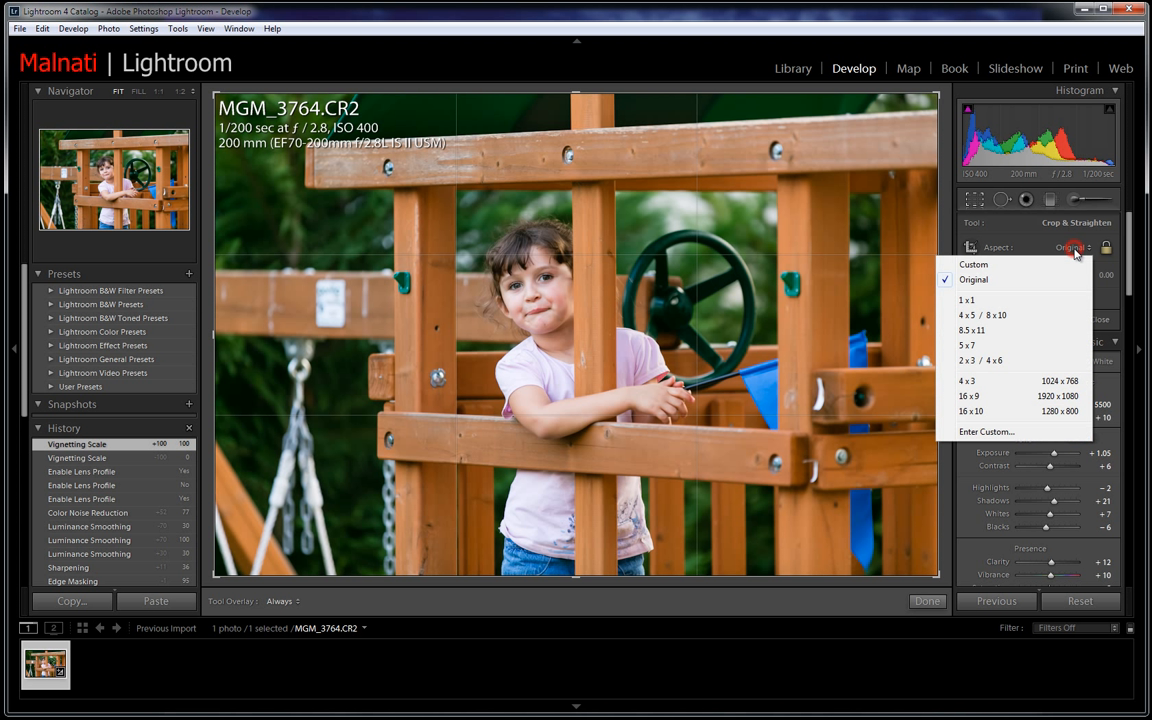
click(968, 345)
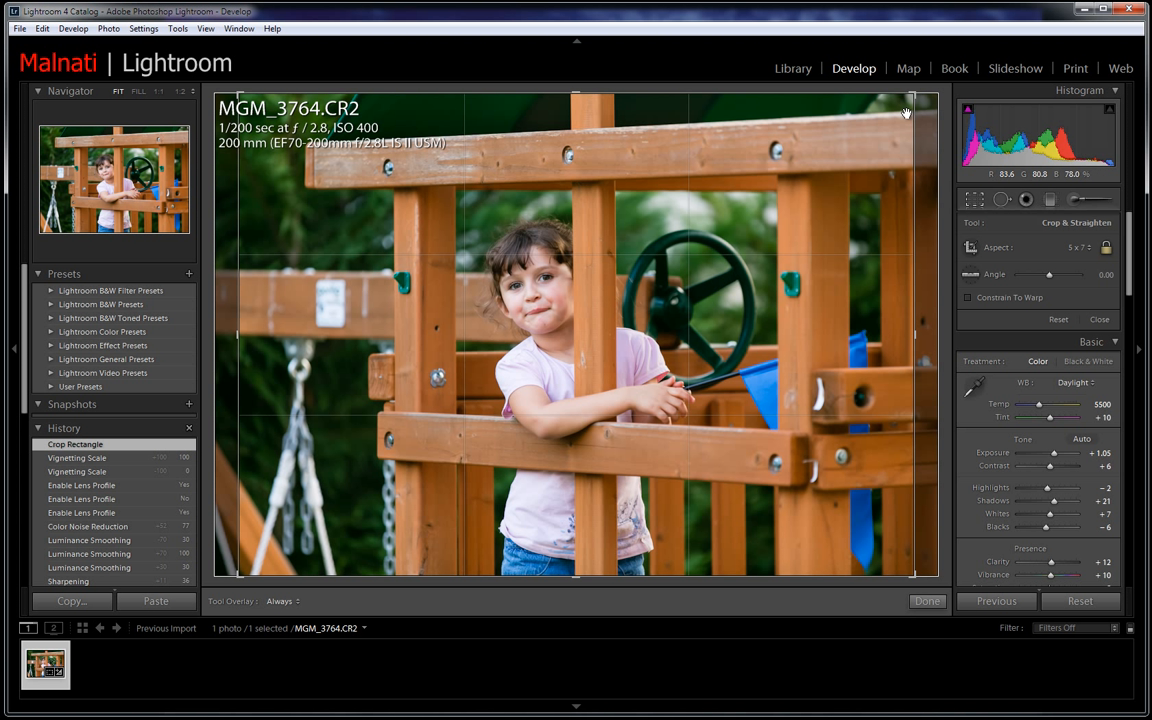
drag(913, 94, 785, 163)
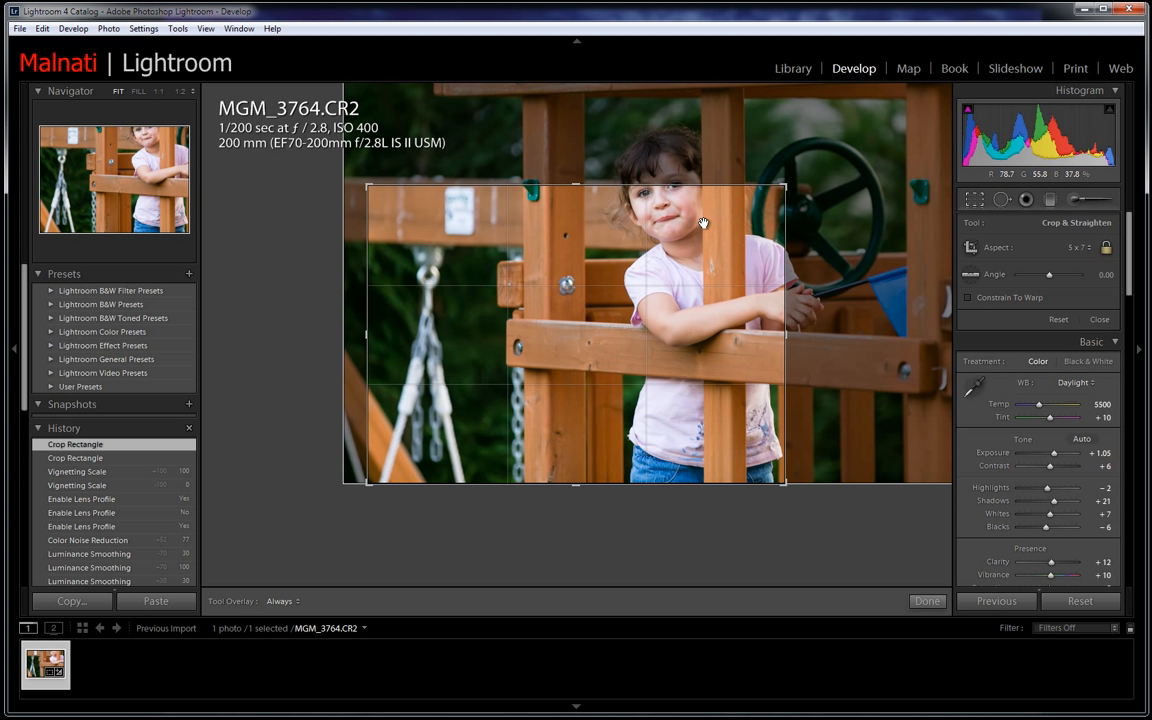
drag(717, 222, 588, 291)
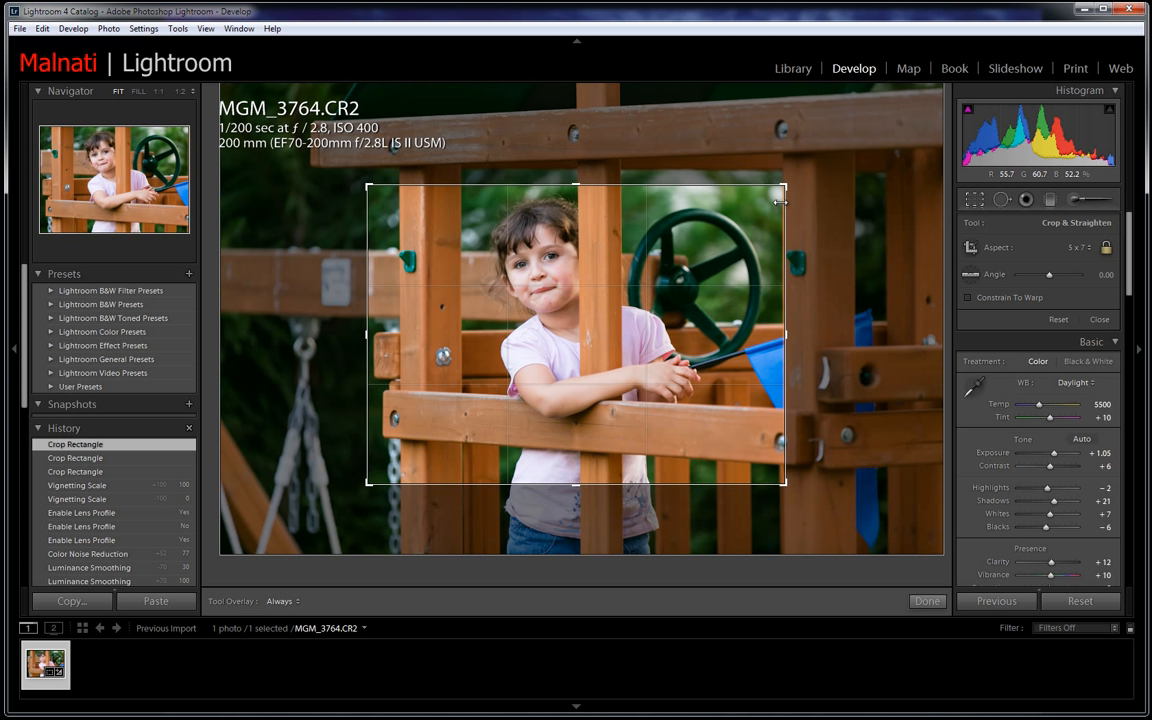
drag(751, 212, 746, 222)
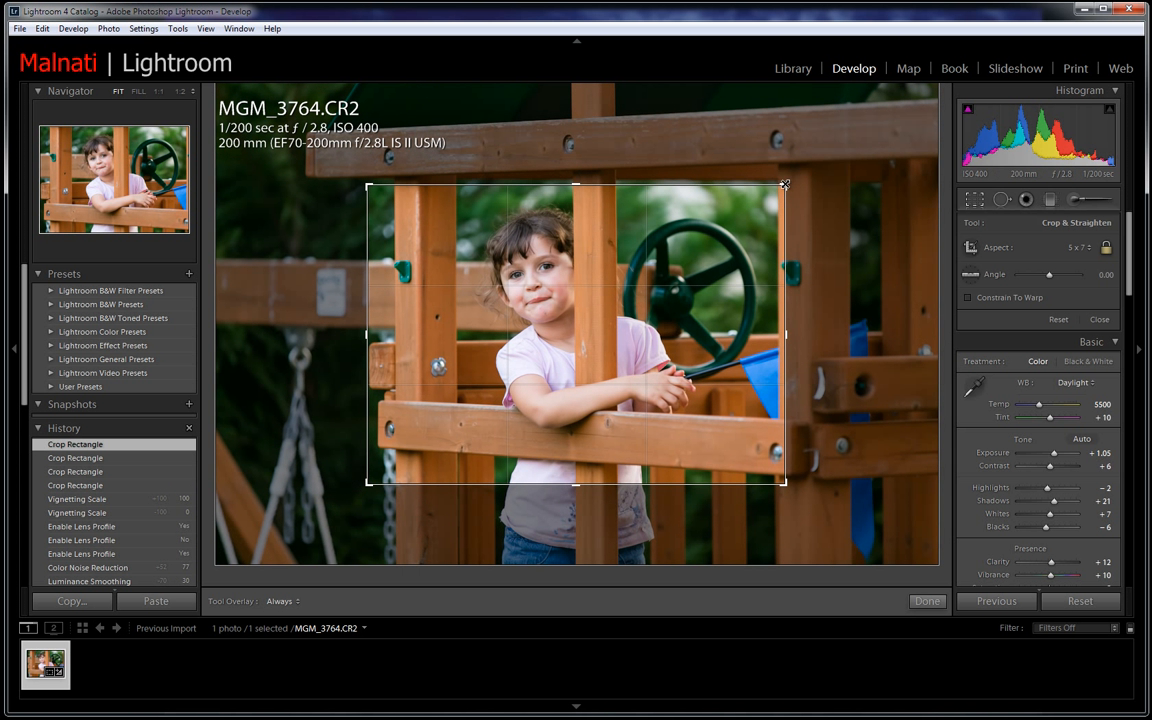
Step: Change the crop to portrait orientation, frame the girl with part of the steering wheel, and apply it
drag(785, 184, 746, 146)
drag(645, 346, 592, 254)
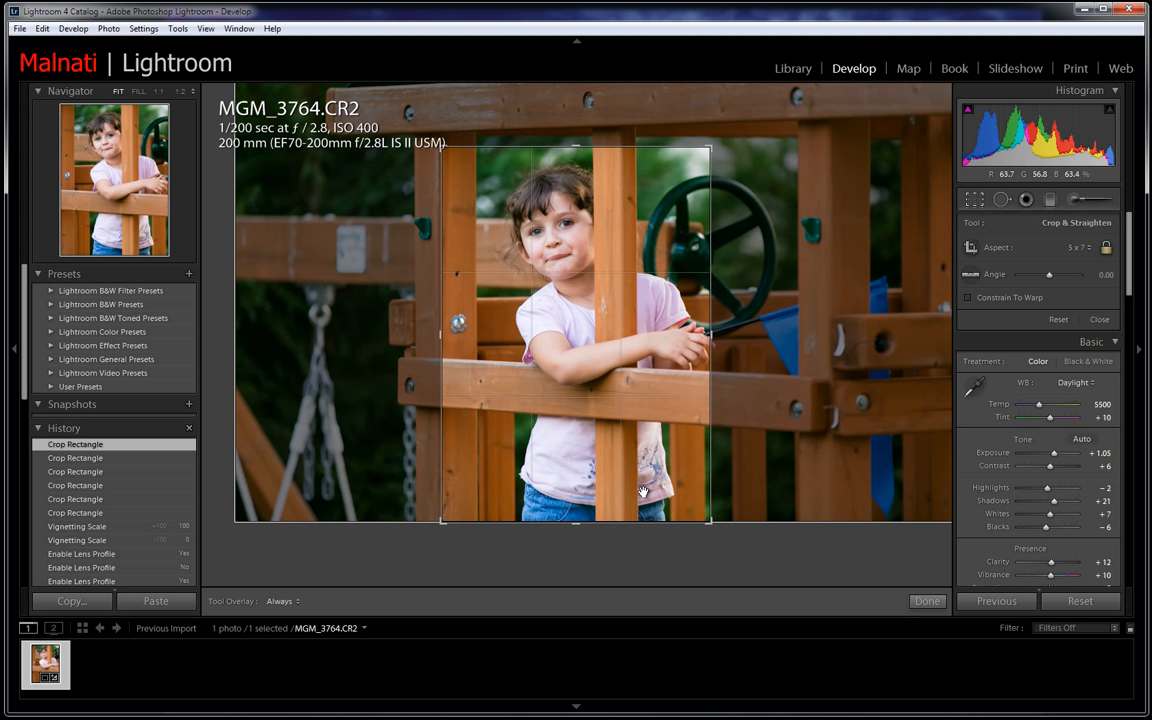
drag(636, 388, 608, 376)
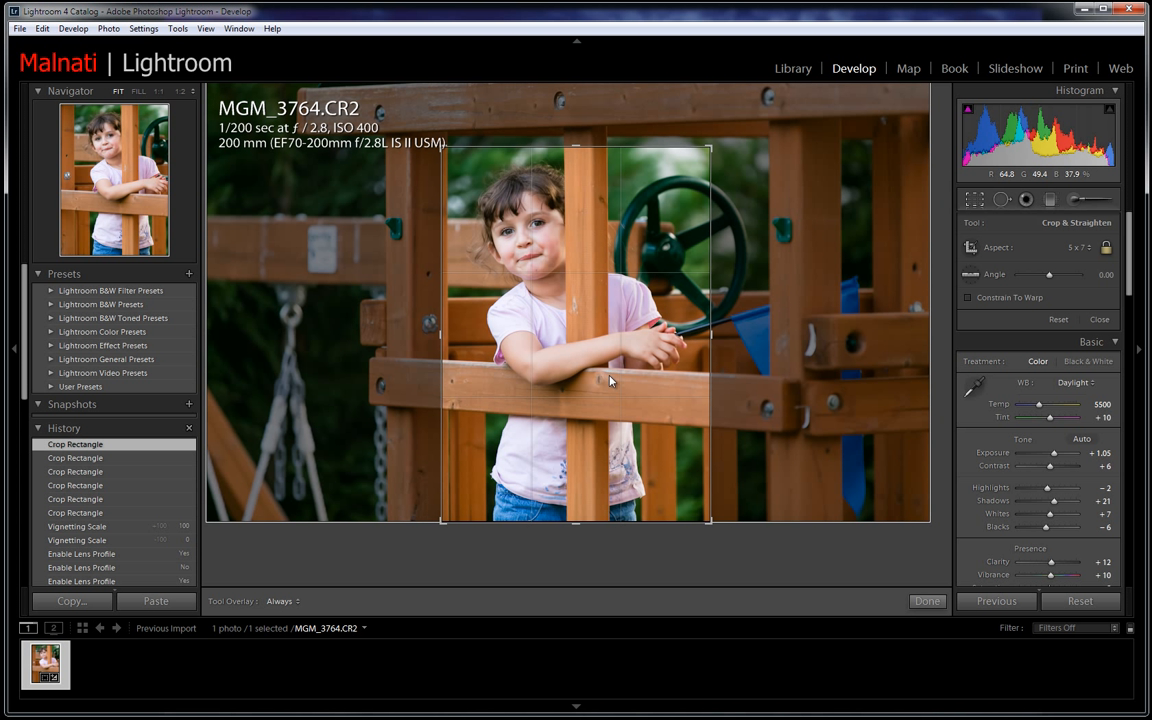
click(938, 604)
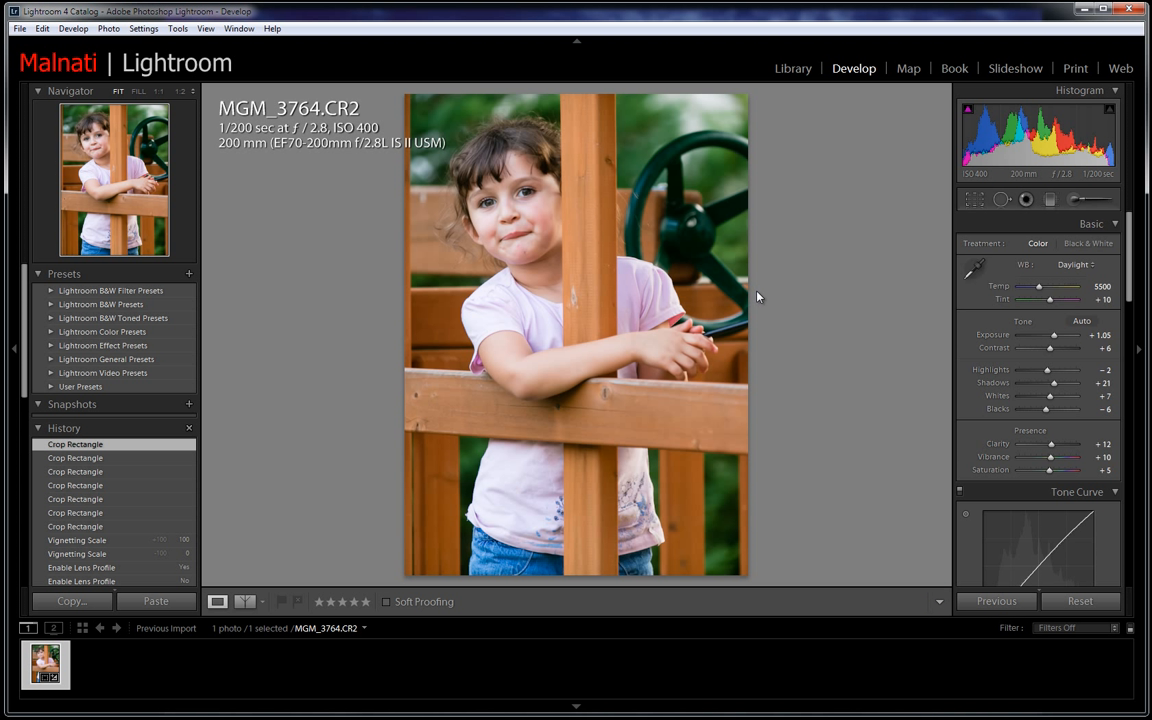
Step: Try a crop angle of 17.70 and restore the unrotated portrait crop from the history
click(975, 201)
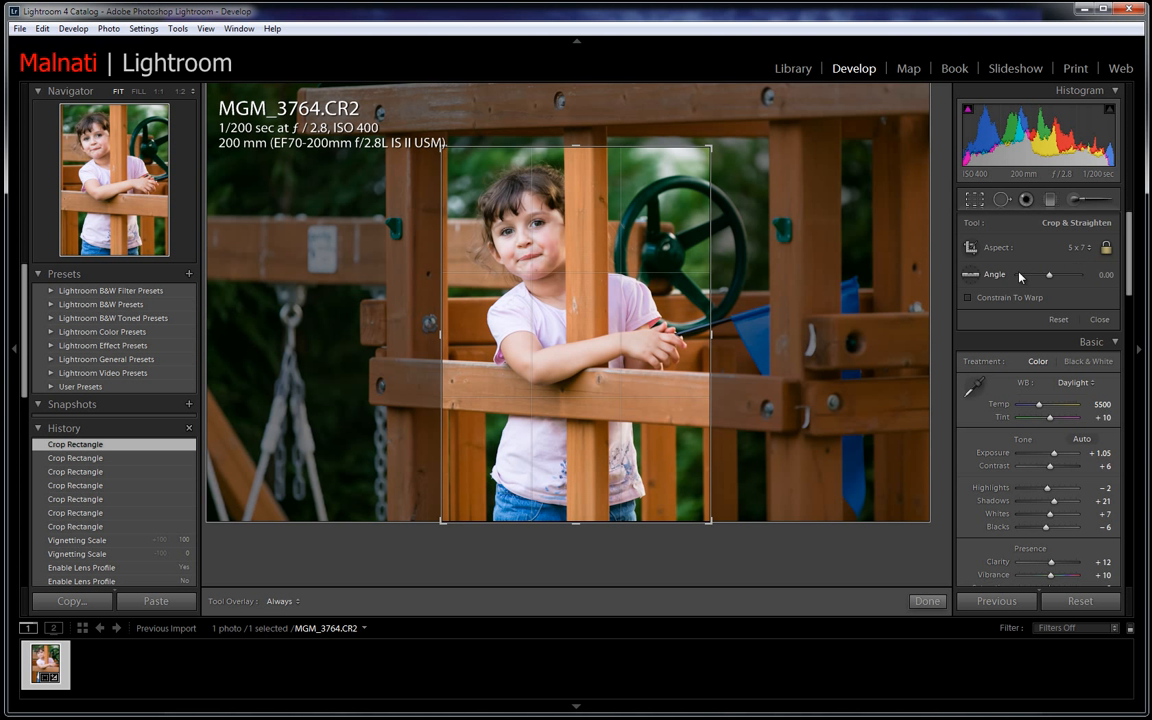
mouse_move(1049, 275)
mouse_down()
mouse_move(1030, 281)
mouse_move(1067, 279)
mouse_up()
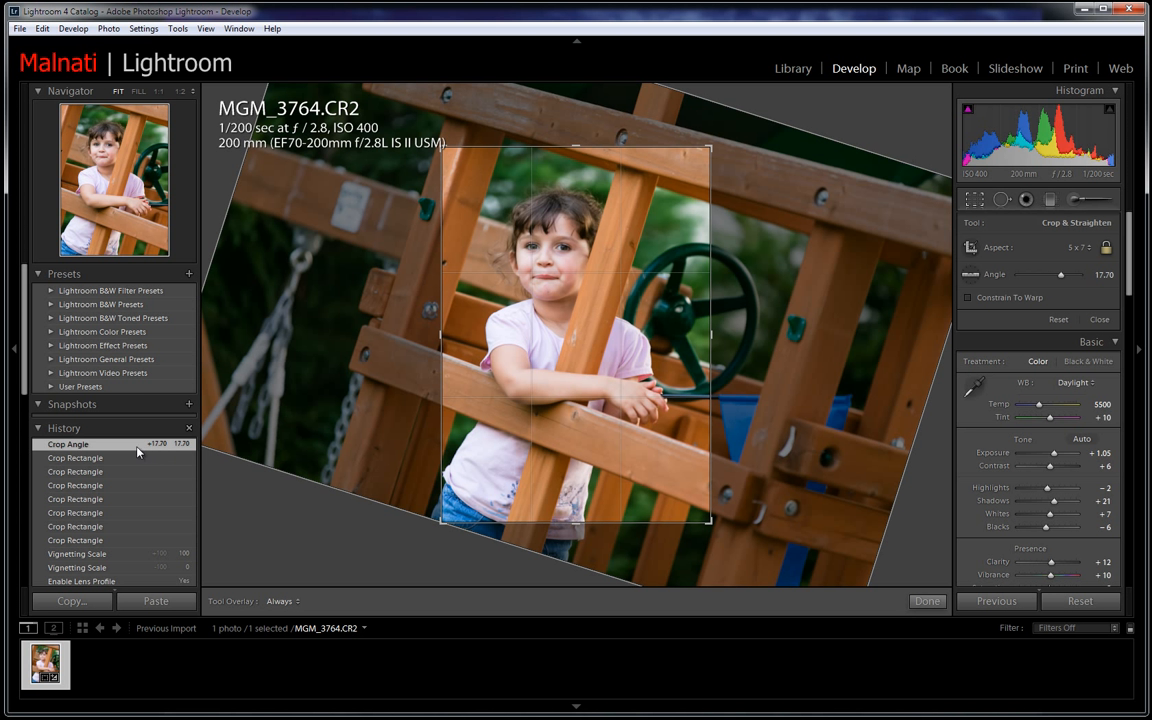
click(113, 458)
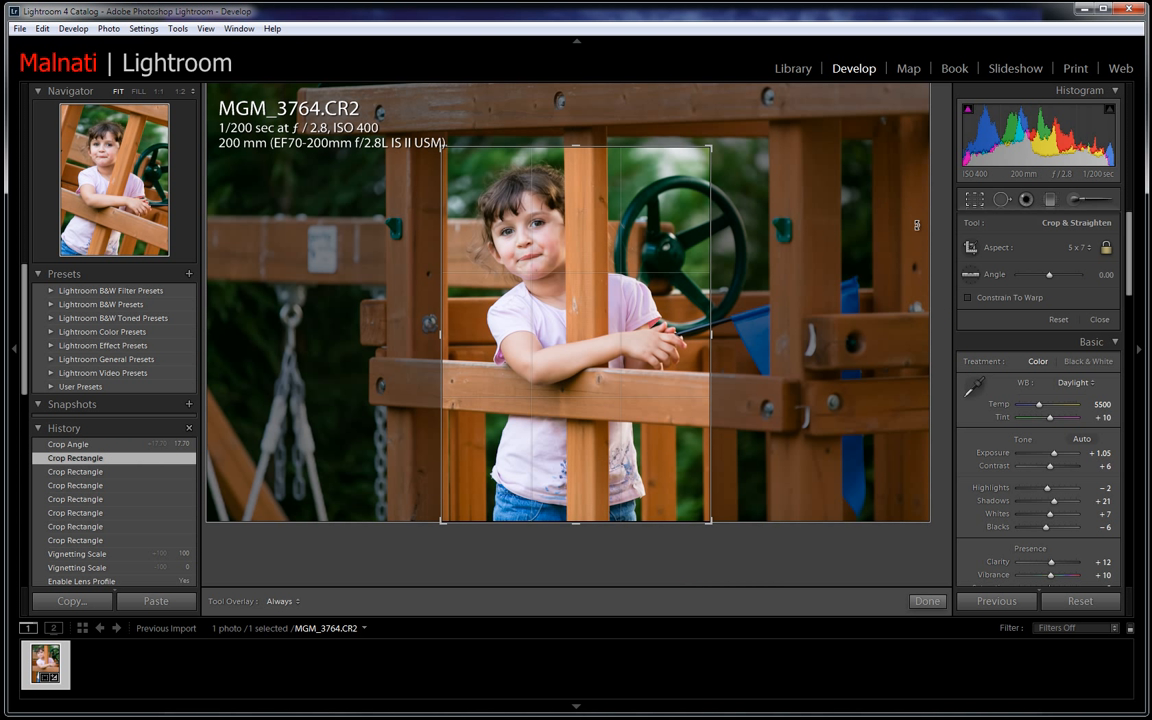
click(928, 602)
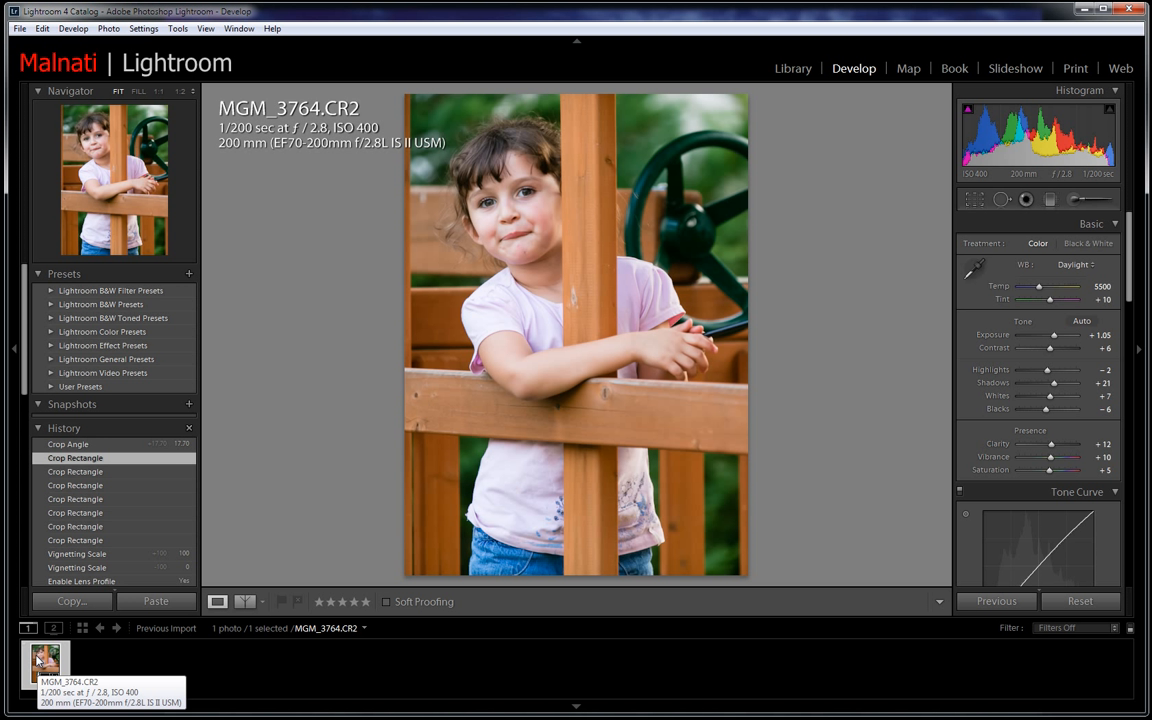
Step: Open the export settings for MGM_3764.CR2 and check the export location, file naming and image format options, keeping JPEG
right_click(37, 660)
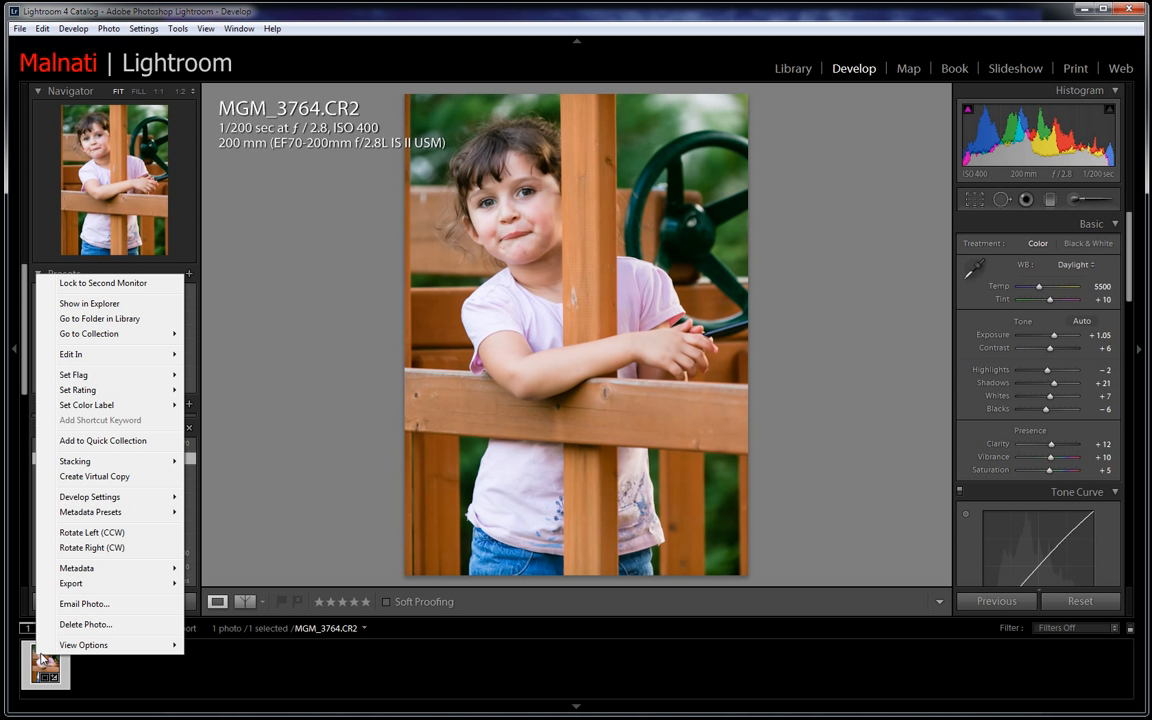
mouse_move(78, 590)
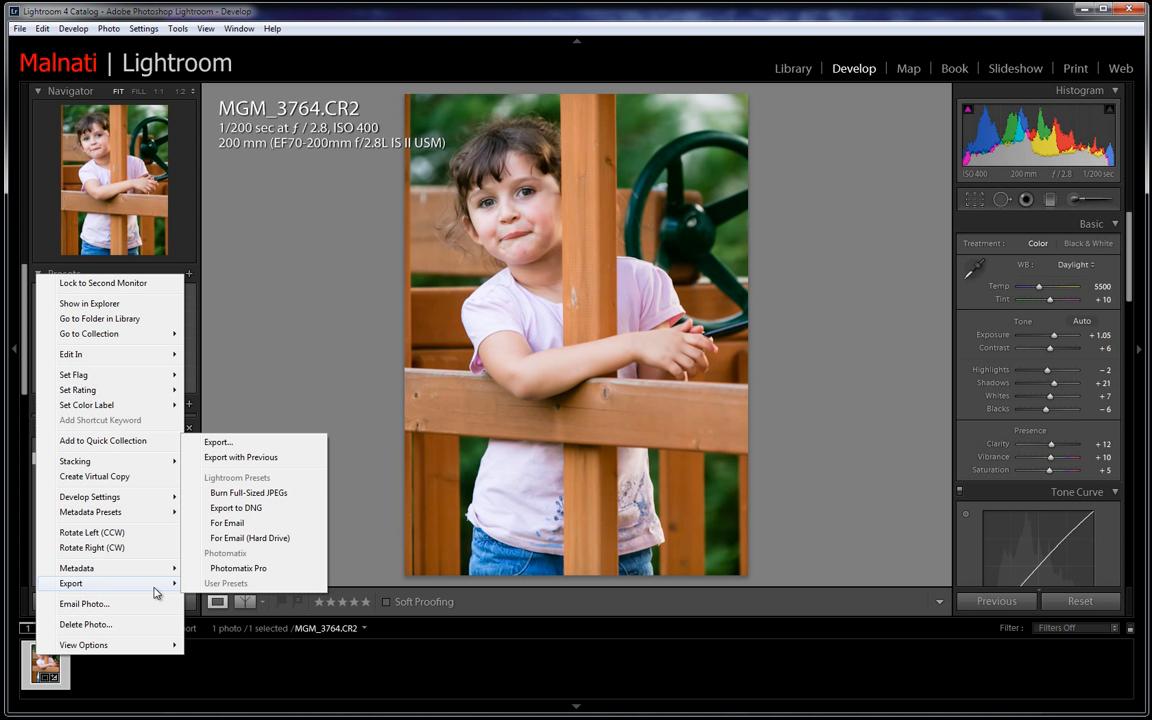
click(240, 450)
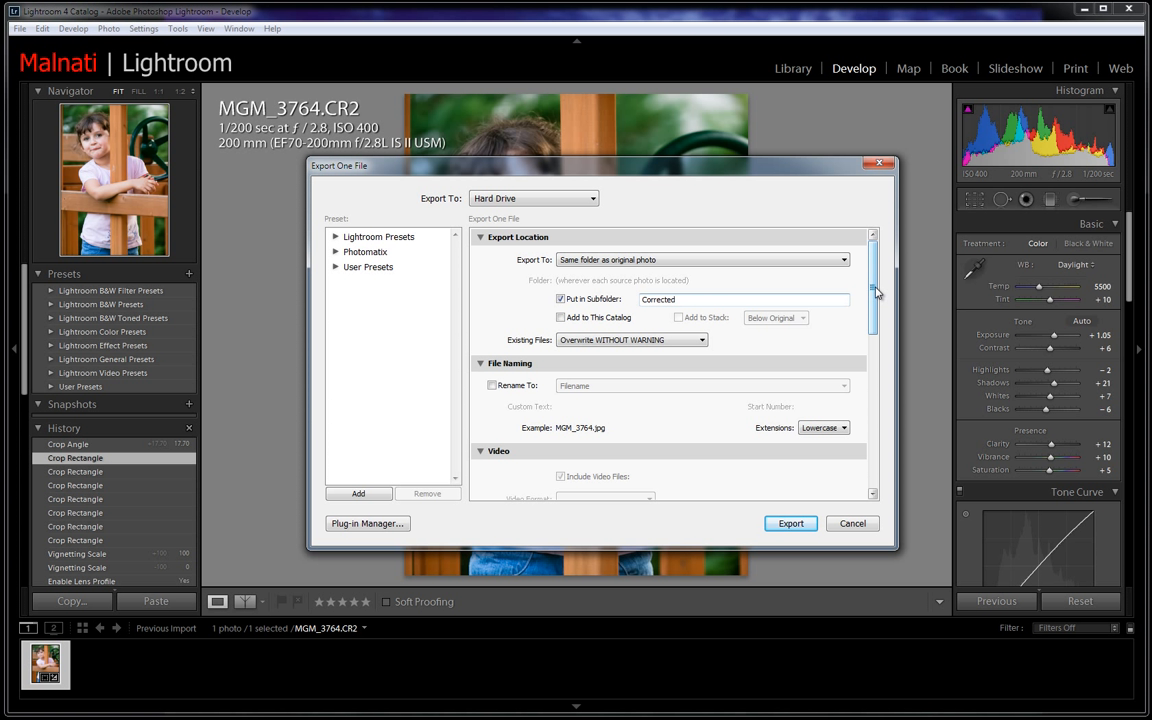
drag(876, 290, 868, 405)
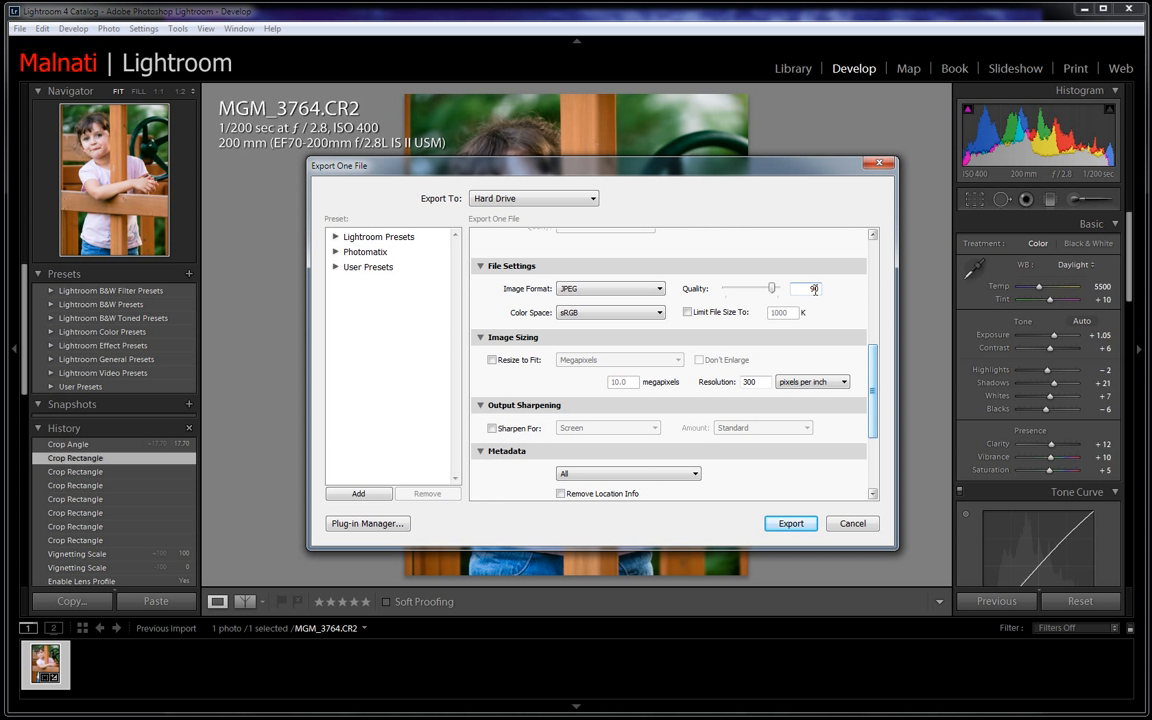
click(590, 289)
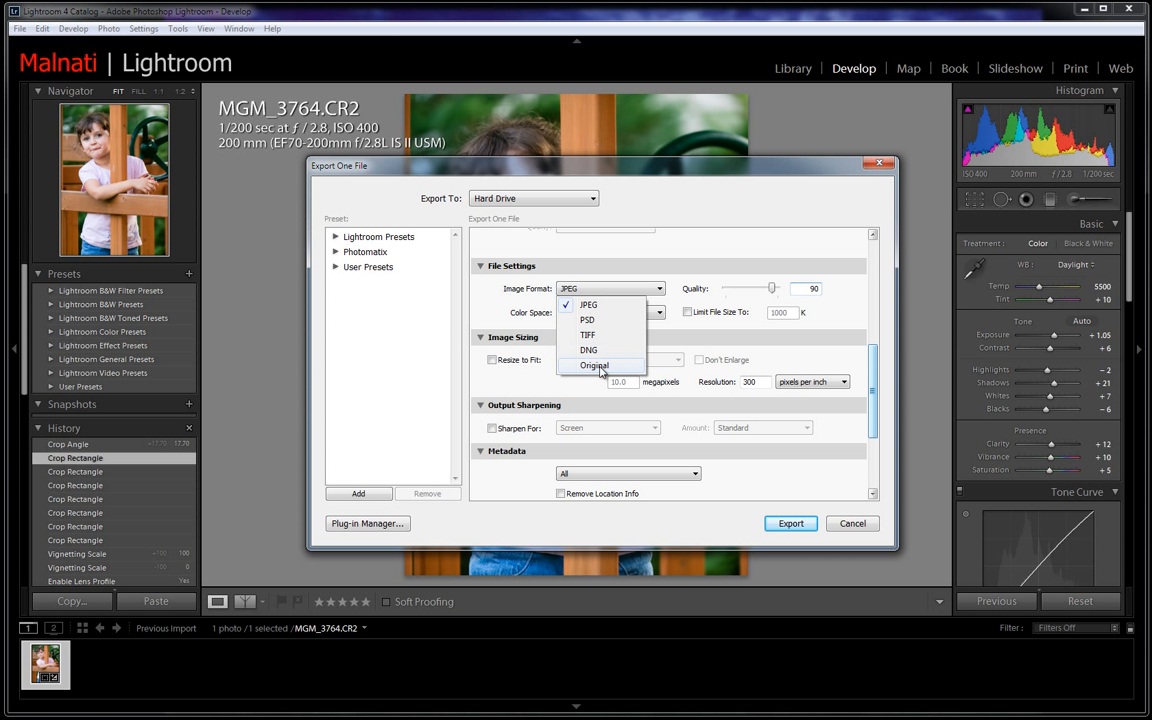
click(692, 276)
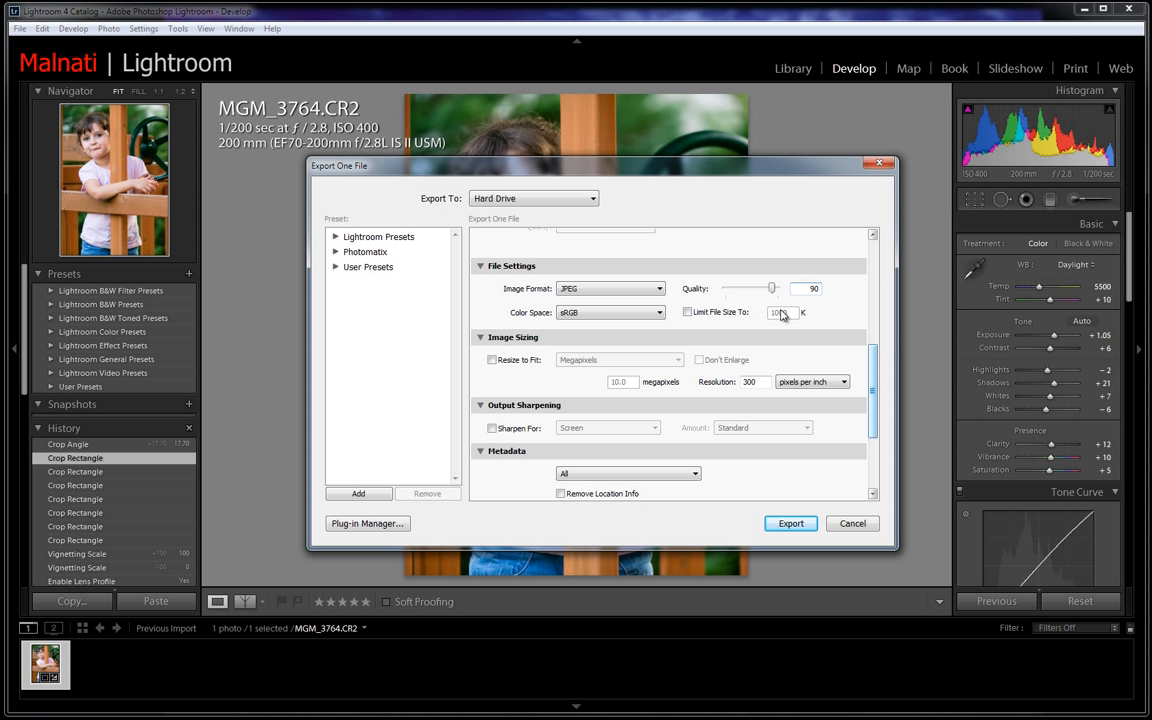
drag(875, 362, 873, 377)
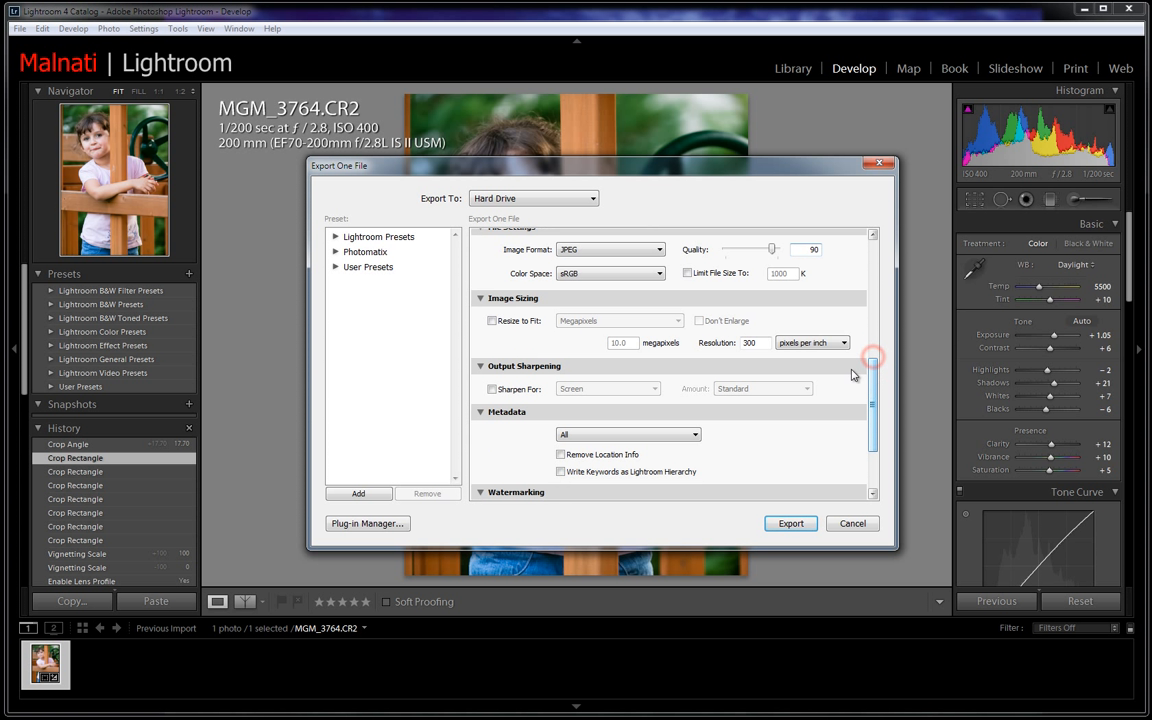
Step: Enable Resize to Fit, view its sizing modes, and disable it again
click(519, 321)
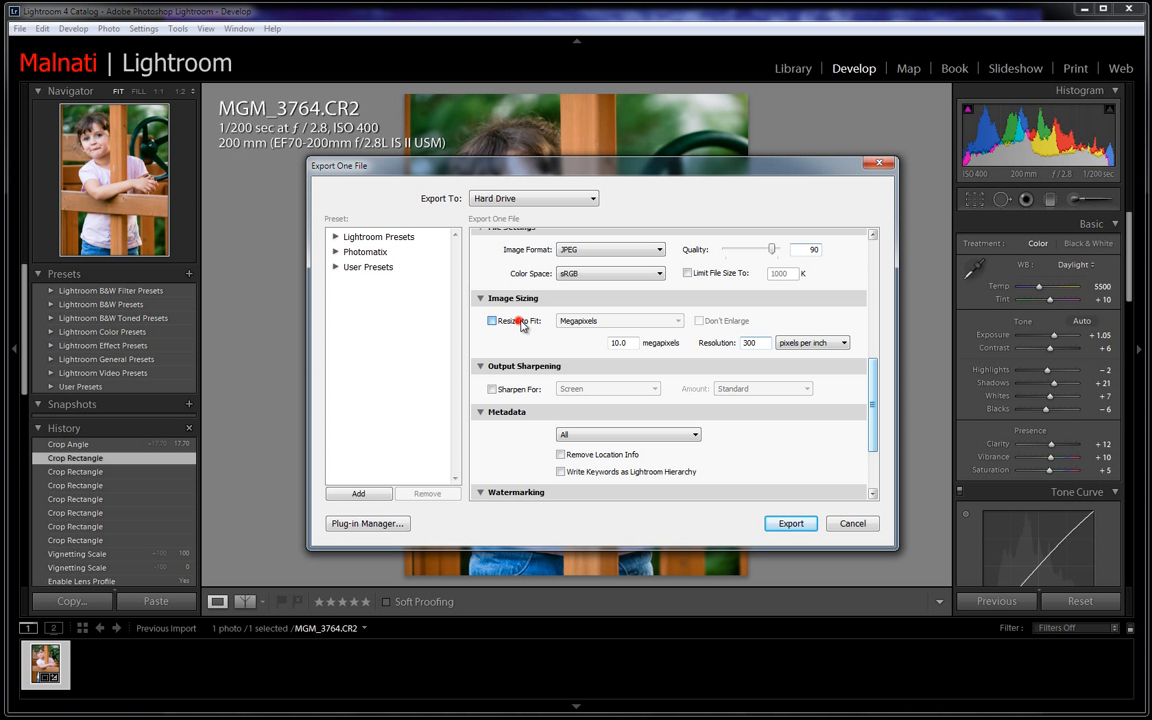
click(676, 320)
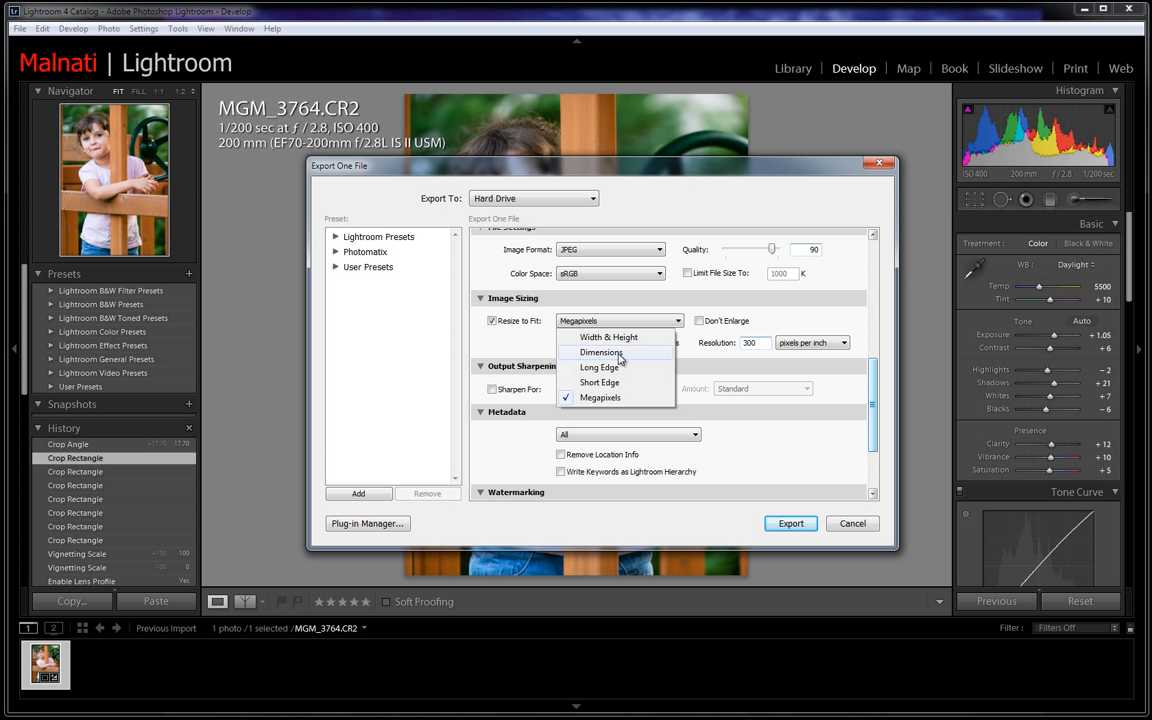
click(507, 327)
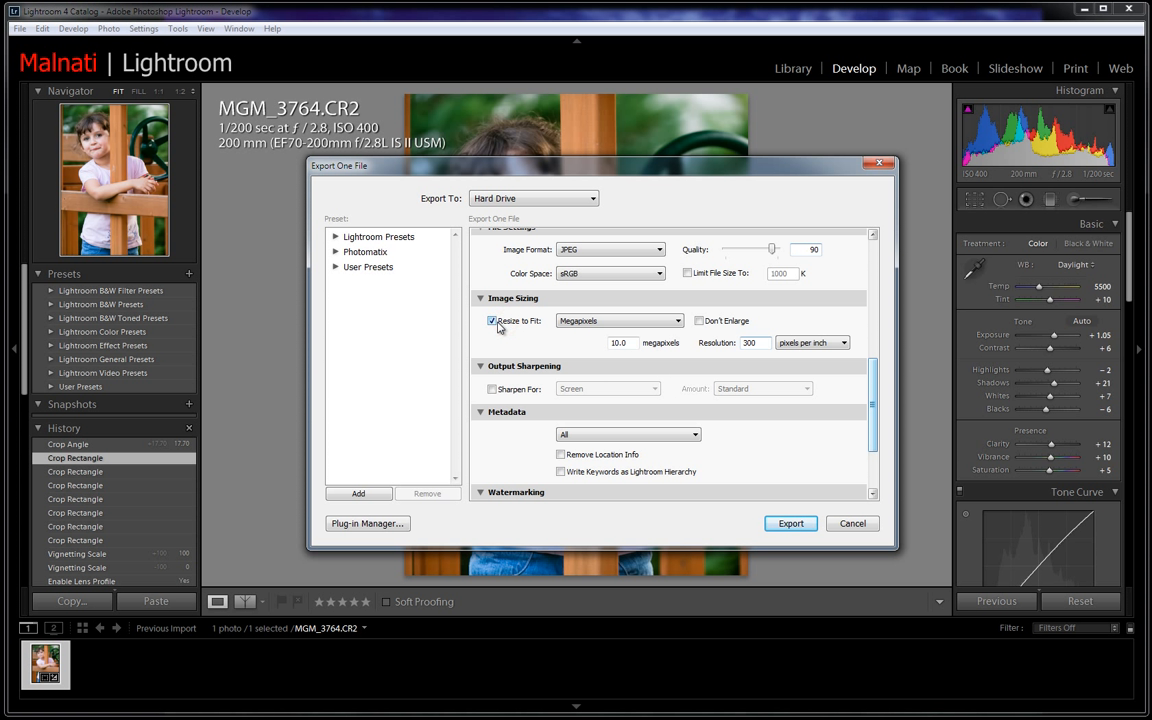
click(493, 324)
Step: Export the photo to the Corrected subfolder as an sRGB JPEG with quality 90, 300 pixels per inch and all metadata, without a watermark
drag(871, 373, 872, 405)
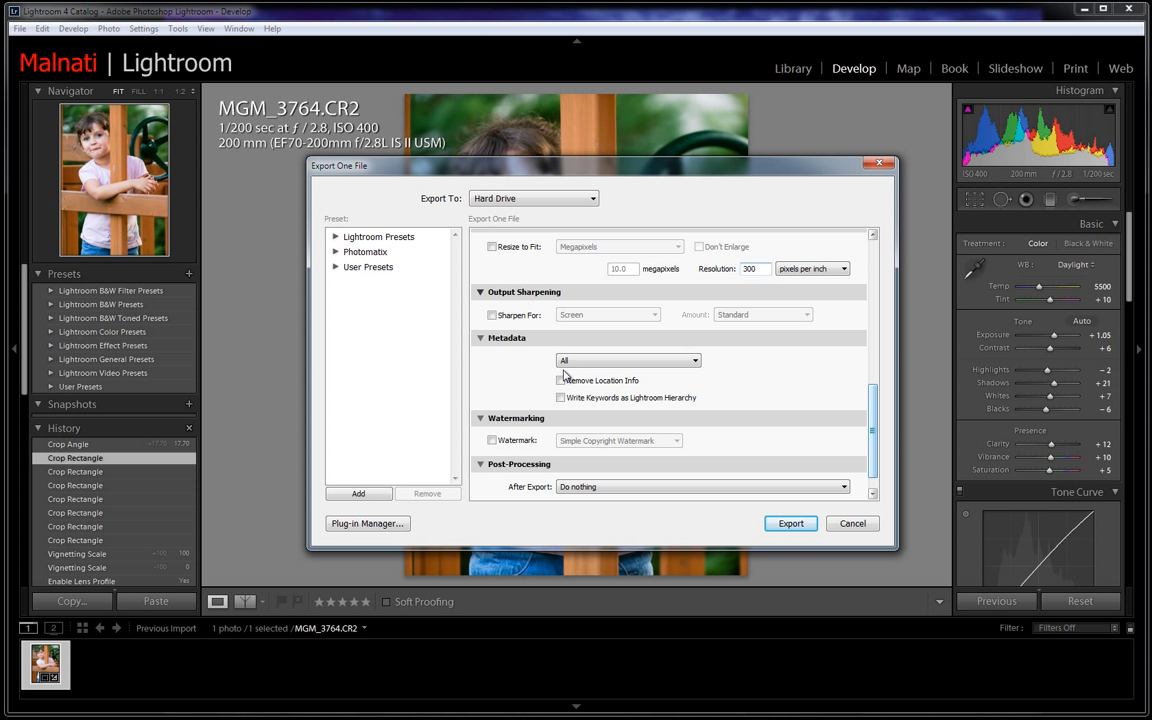
scroll(874, 427, down, 1)
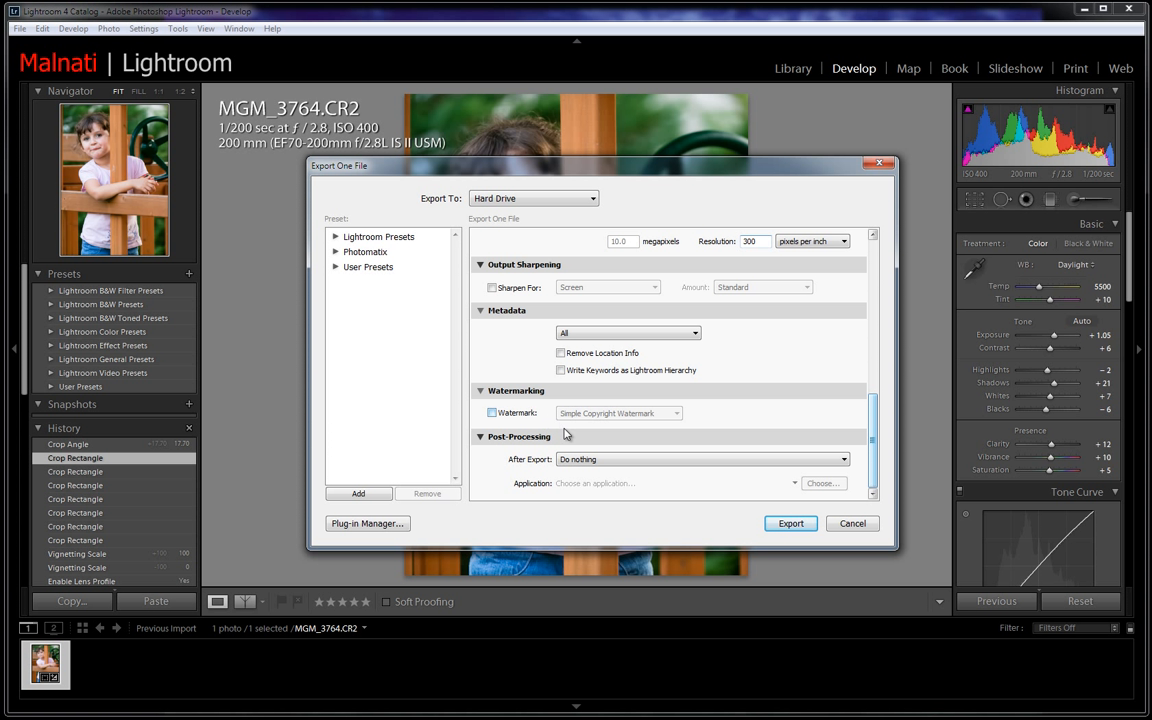
click(790, 523)
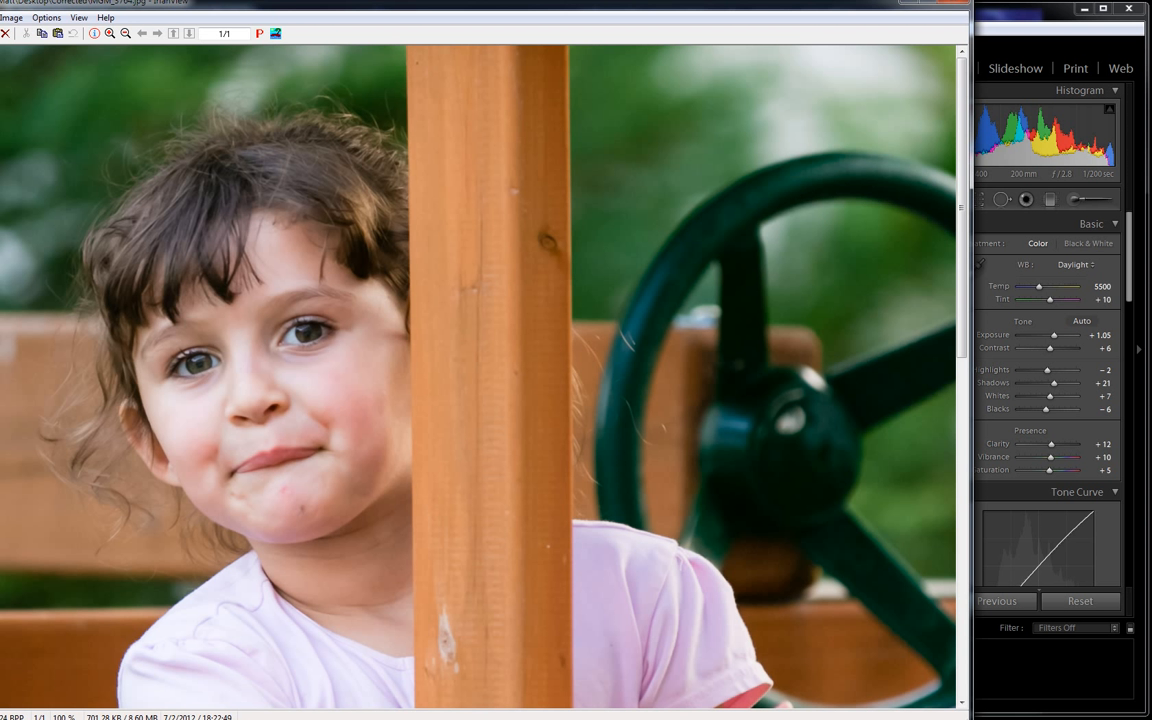
Step: Bring the exported MGM_3764.jpg fully into view in IrfanView, widen the window, and fit the whole image inside it
drag(0, 0, 49, 32)
drag(76, 719, 76, 710)
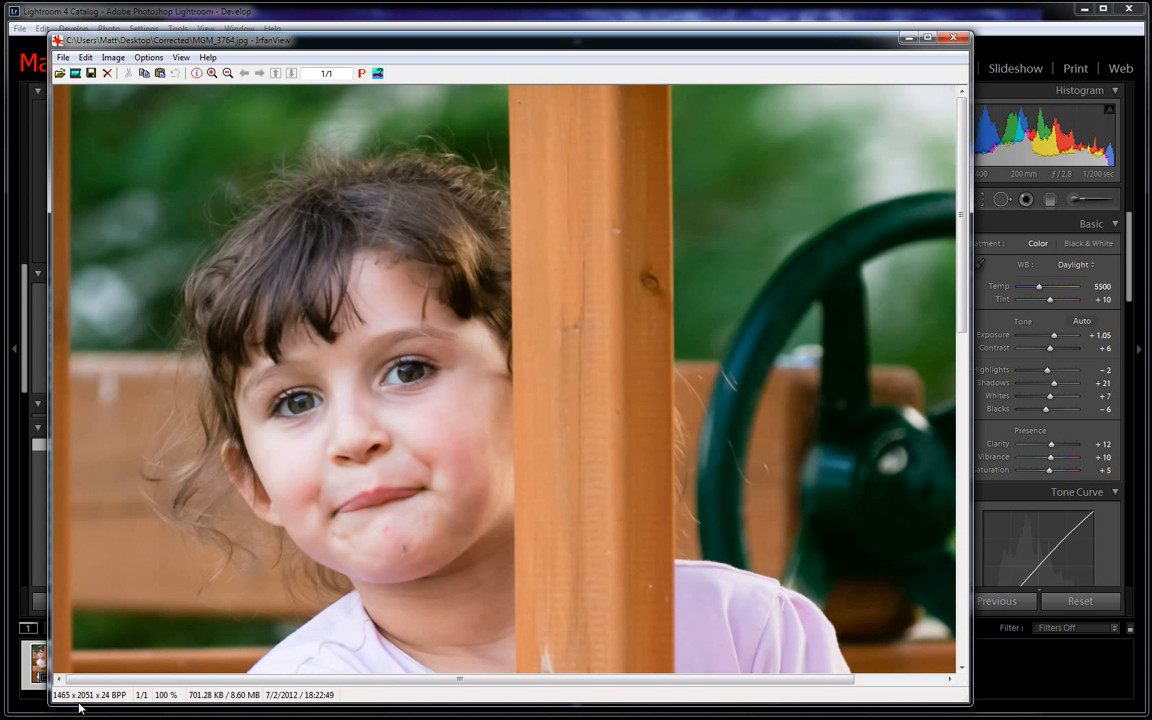
drag(971, 398, 1140, 401)
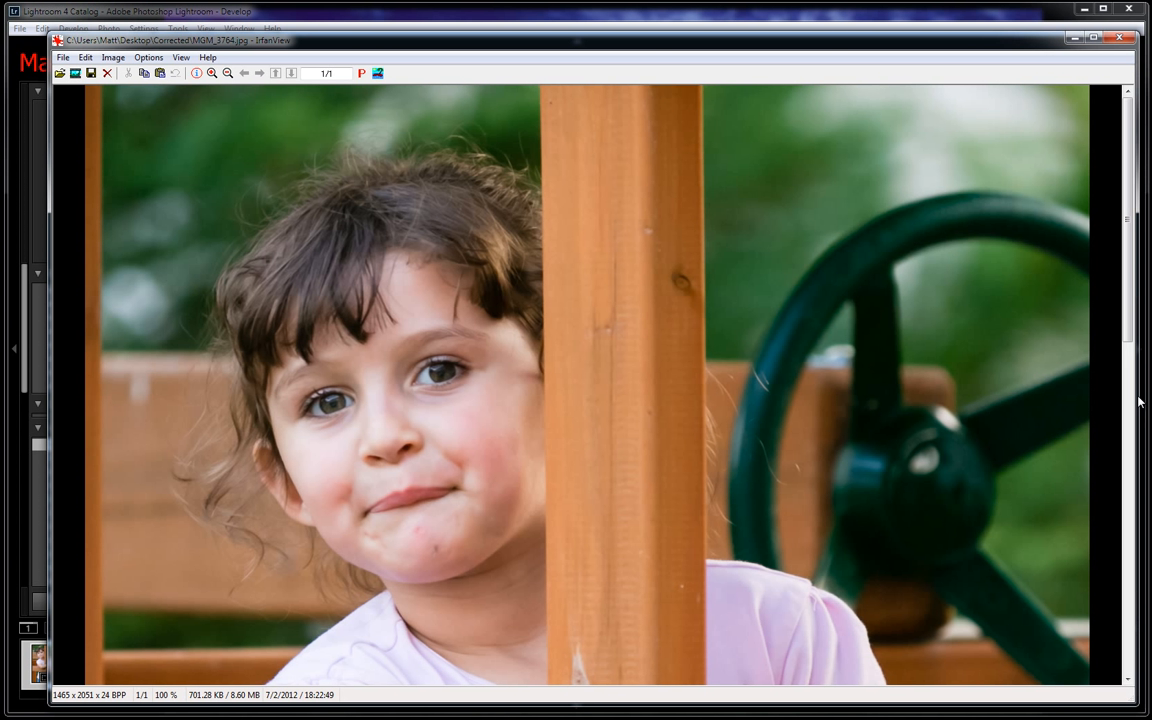
click(181, 58)
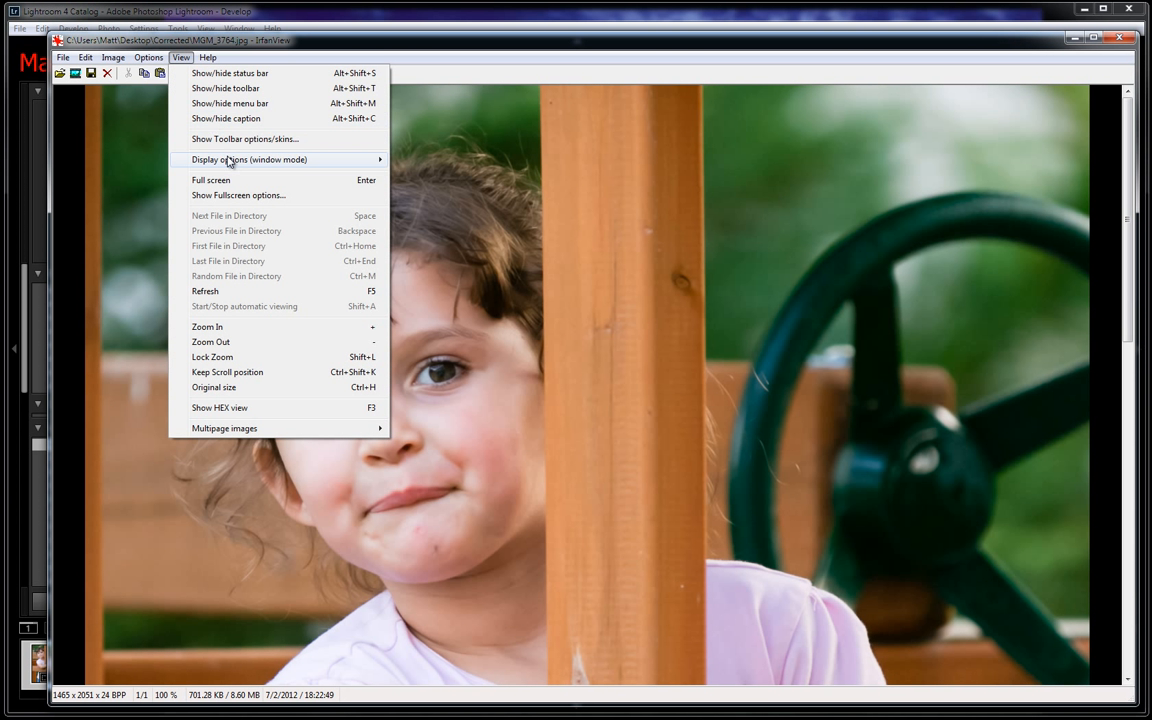
mouse_move(230, 160)
click(463, 175)
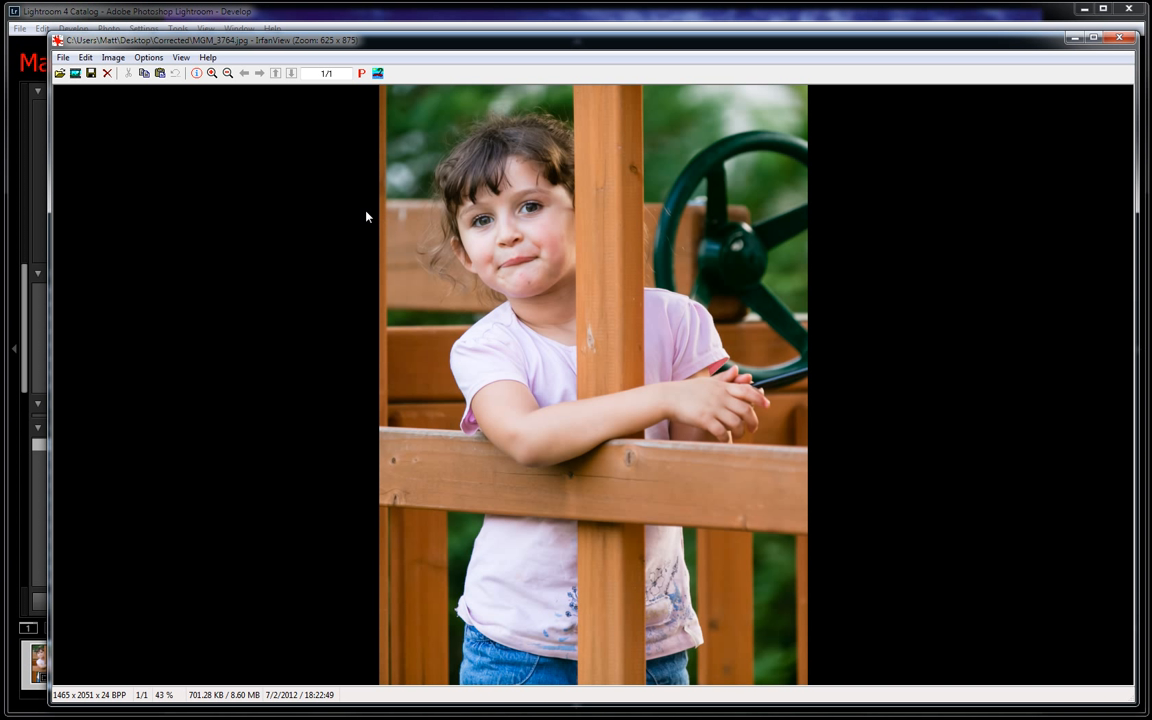
Step: Check the exported JPEG's print size and EXIF data in its image properties, and close the viewer to return to Lightroom
key(i)
drag(583, 207, 631, 204)
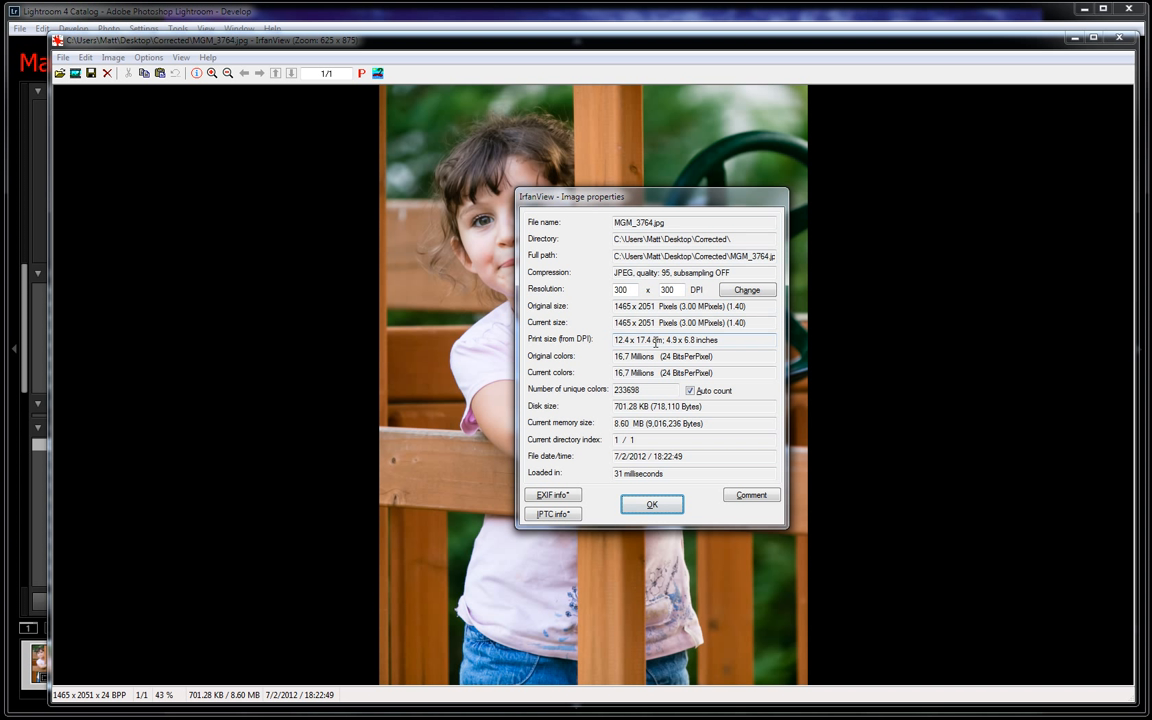
drag(665, 340, 707, 341)
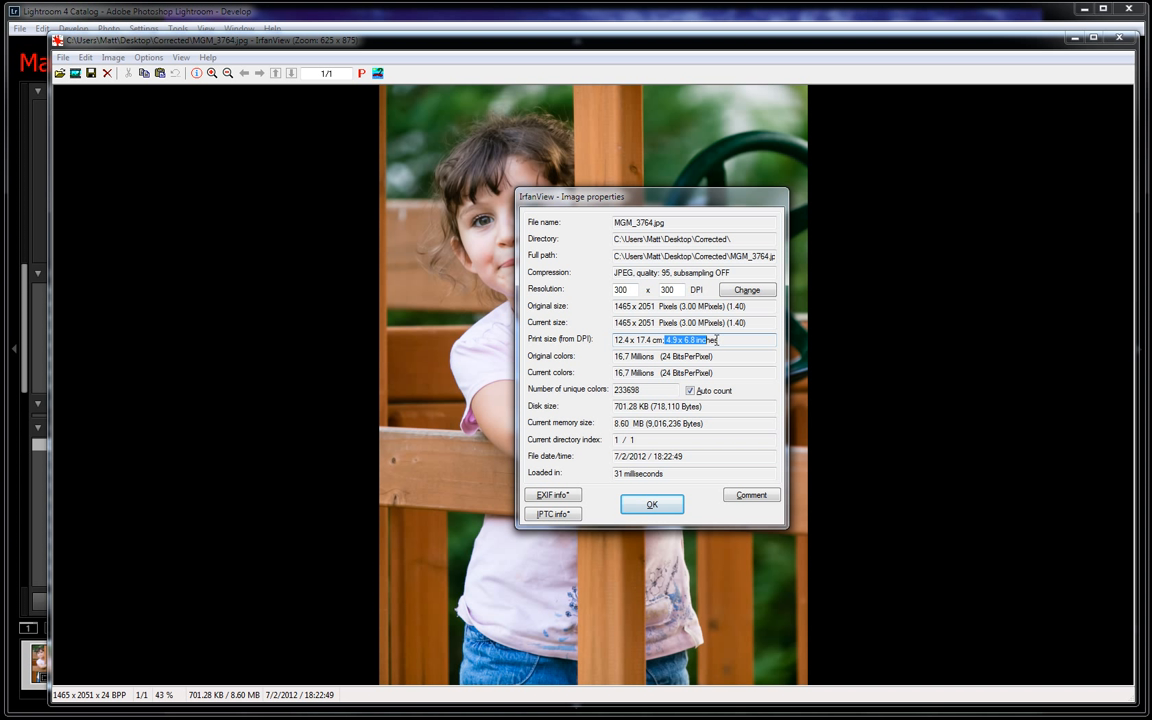
click(565, 497)
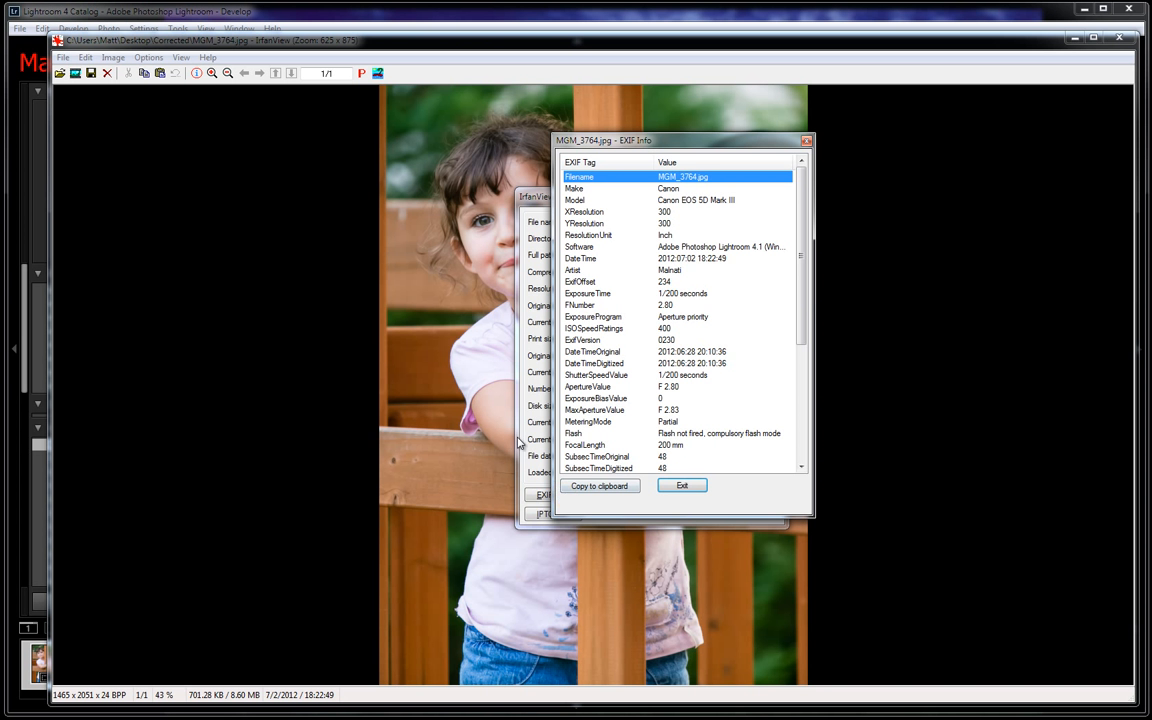
drag(656, 145, 318, 165)
mouse_move(460, 206)
mouse_down()
mouse_move(452, 316)
mouse_move(412, 304)
mouse_move(460, 250)
mouse_move(467, 218)
mouse_up()
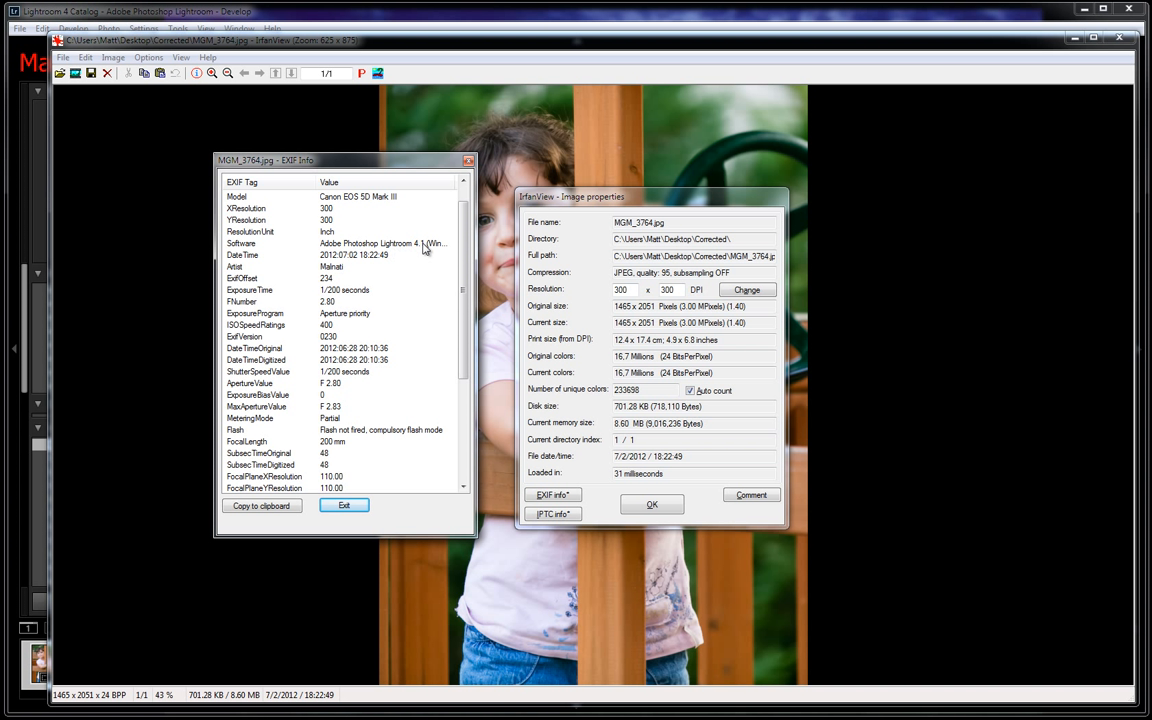
click(467, 161)
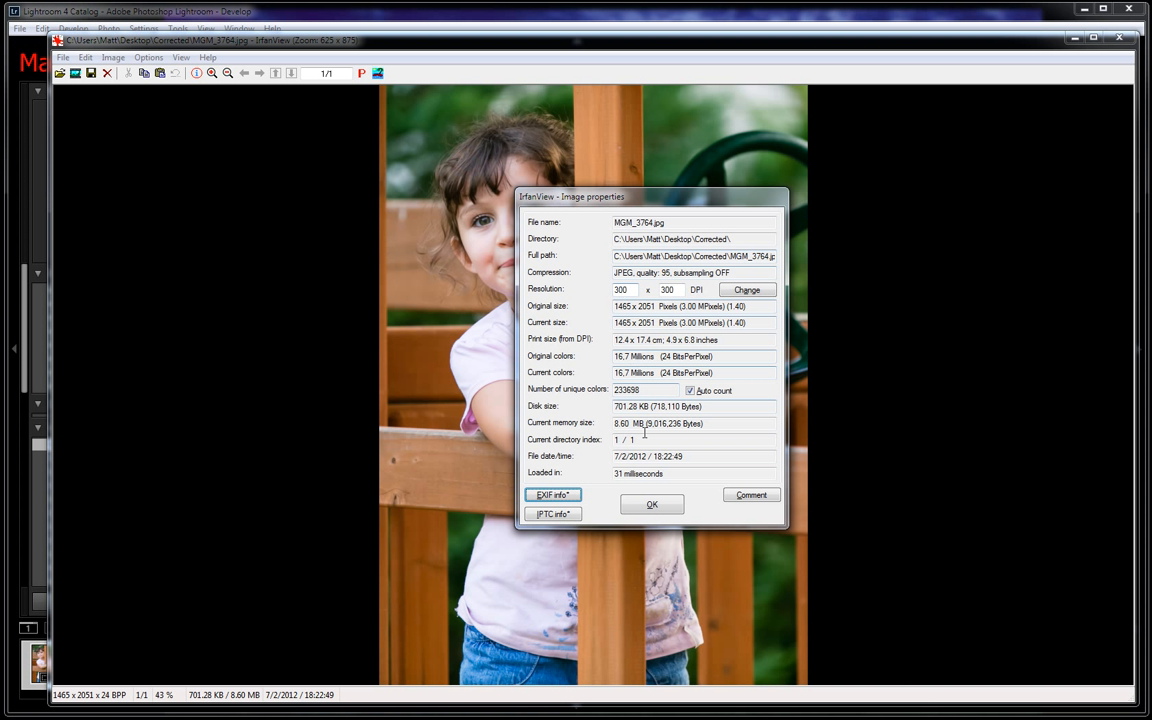
click(652, 505)
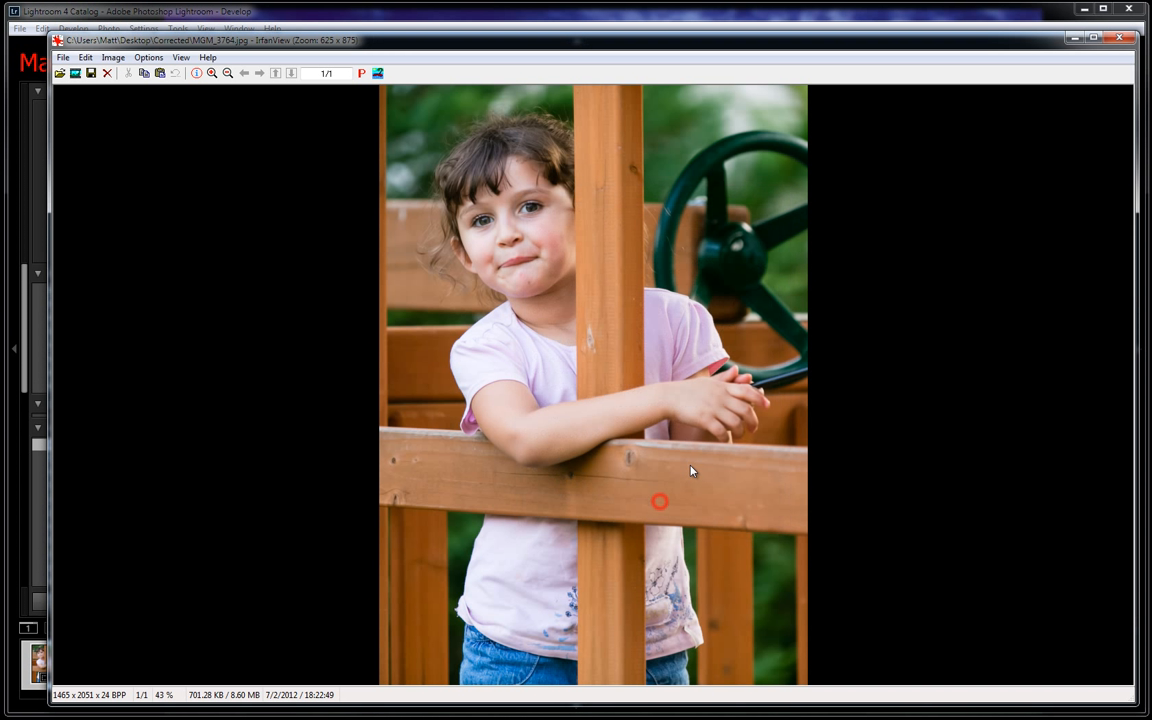
click(1122, 40)
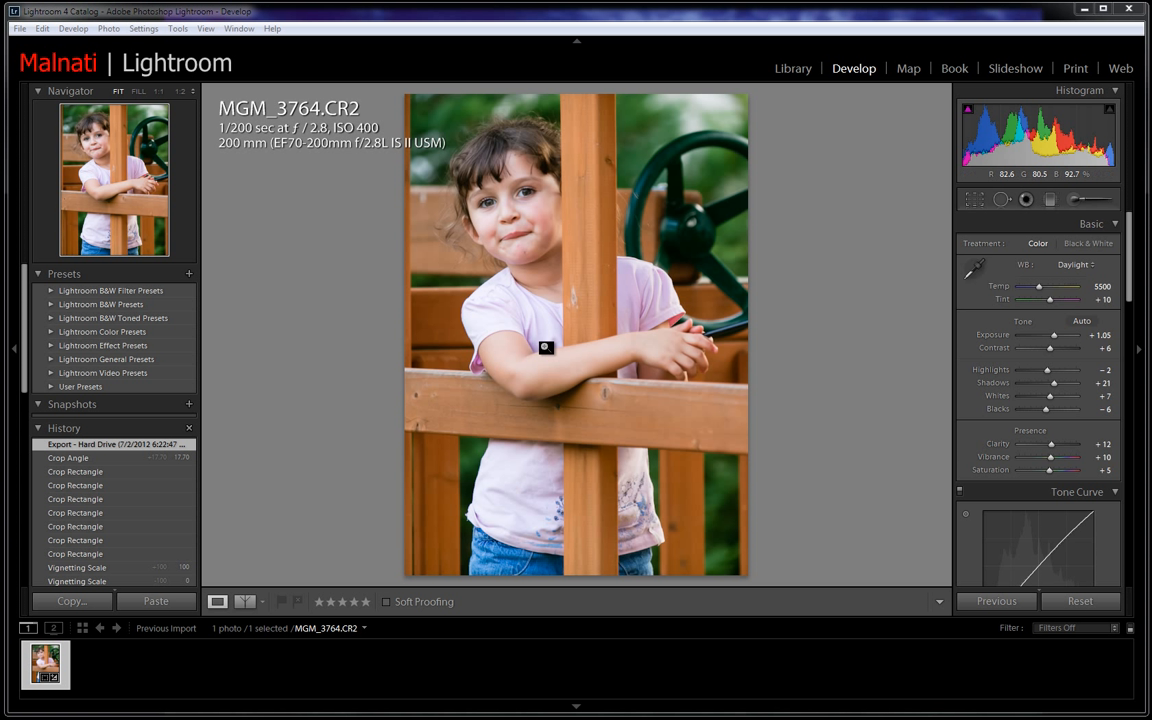
Step: Create a virtual copy of MGM_3764.CR2, compare it with the original, and select the copy
right_click(39, 663)
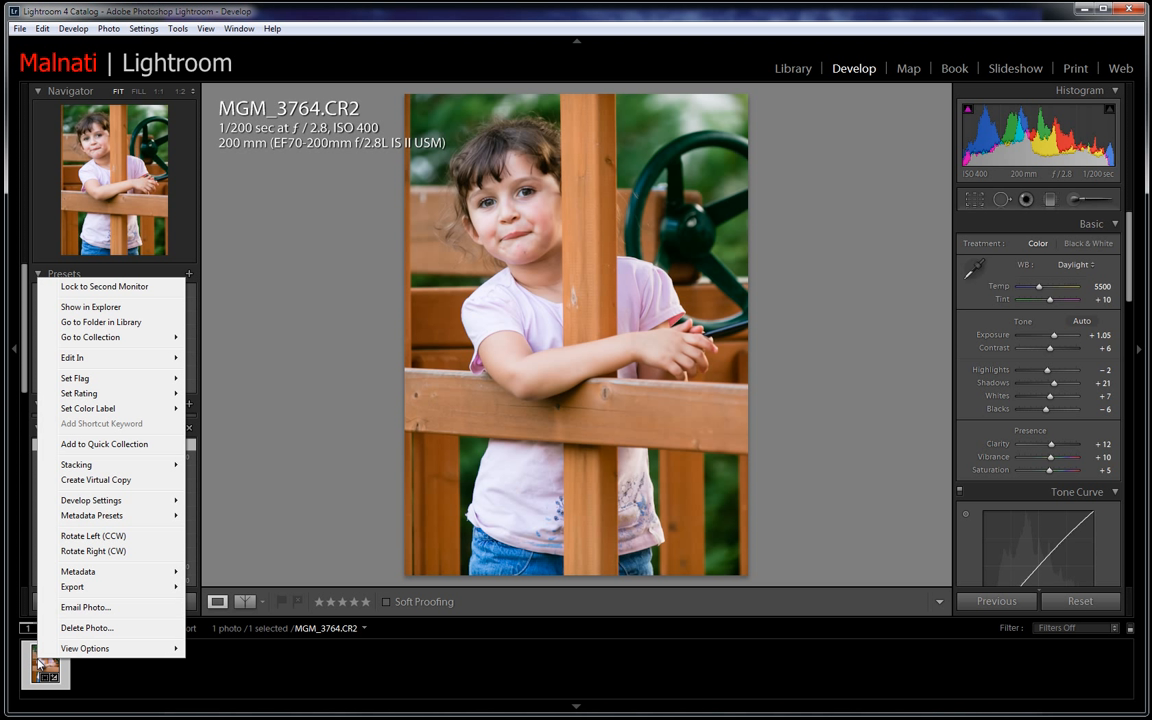
click(105, 482)
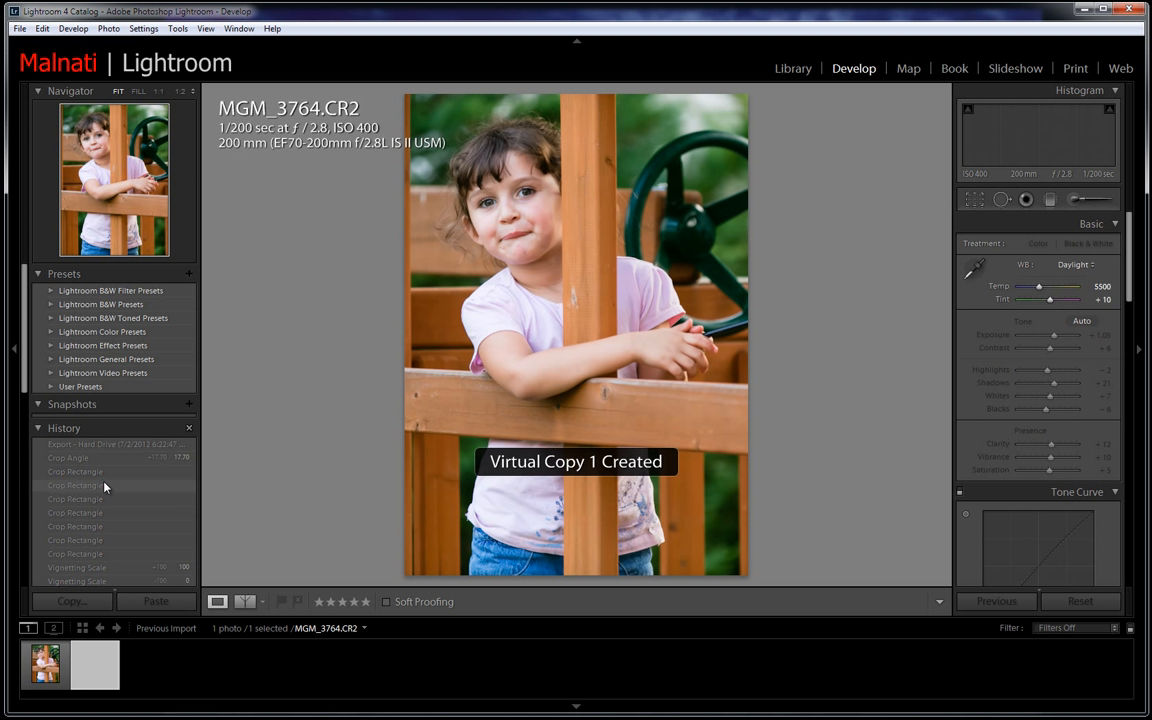
click(55, 672)
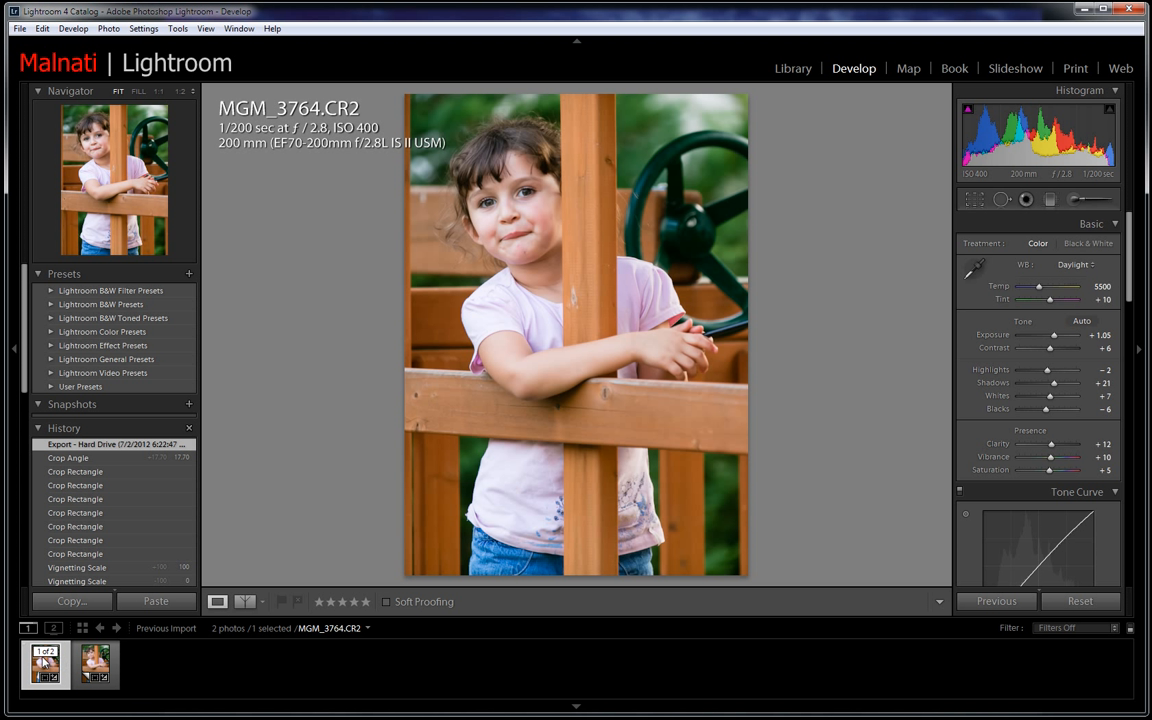
click(86, 666)
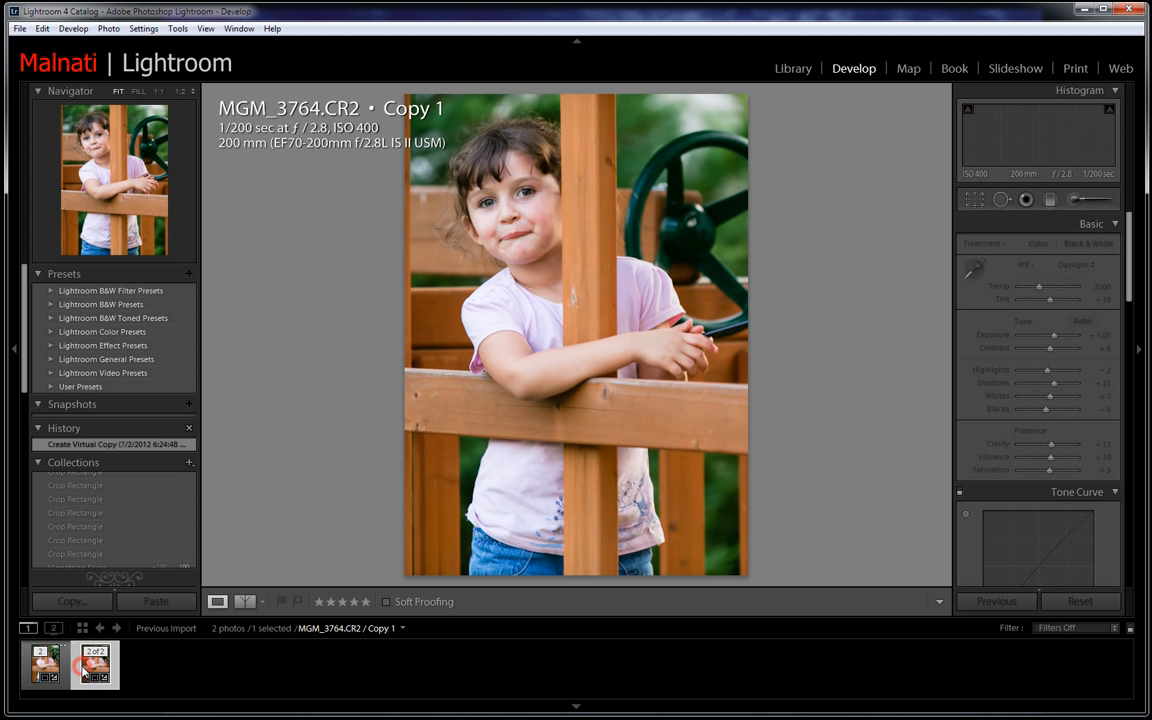
Step: Crop the virtual copy to a 5 x 7 landscape framing the girl's upper body and the whole steering wheel, and apply it
click(974, 200)
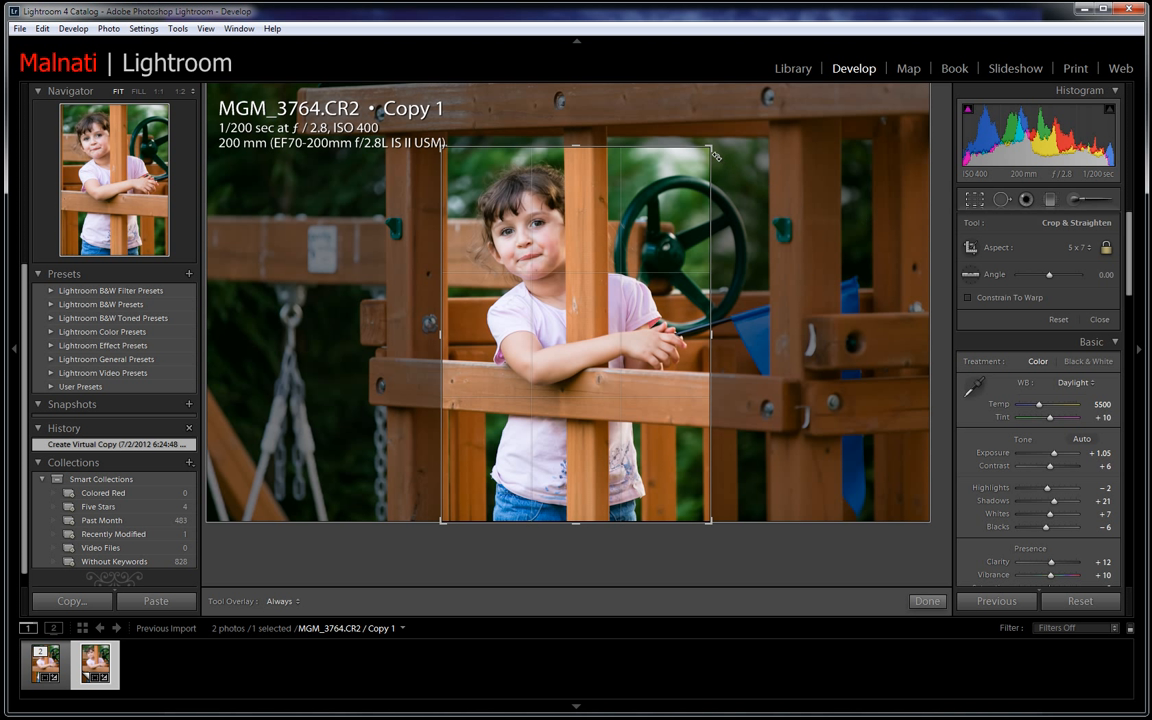
drag(711, 146, 768, 162)
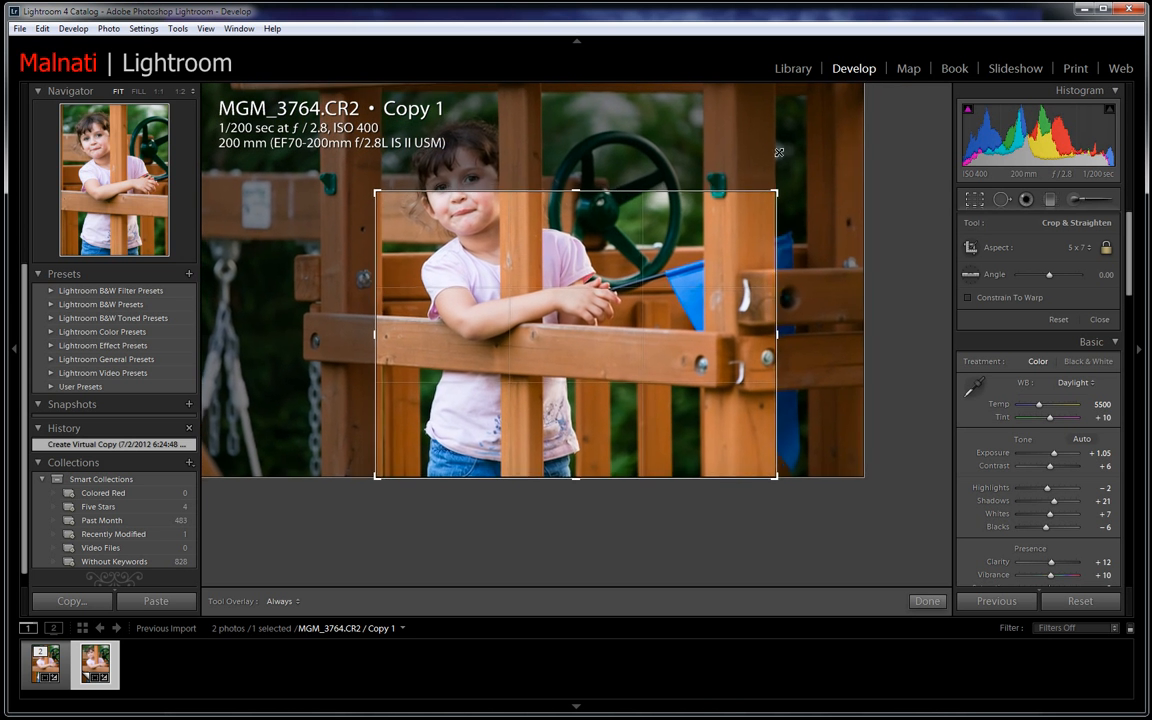
drag(580, 292, 648, 377)
drag(787, 485, 747, 464)
drag(694, 409, 648, 403)
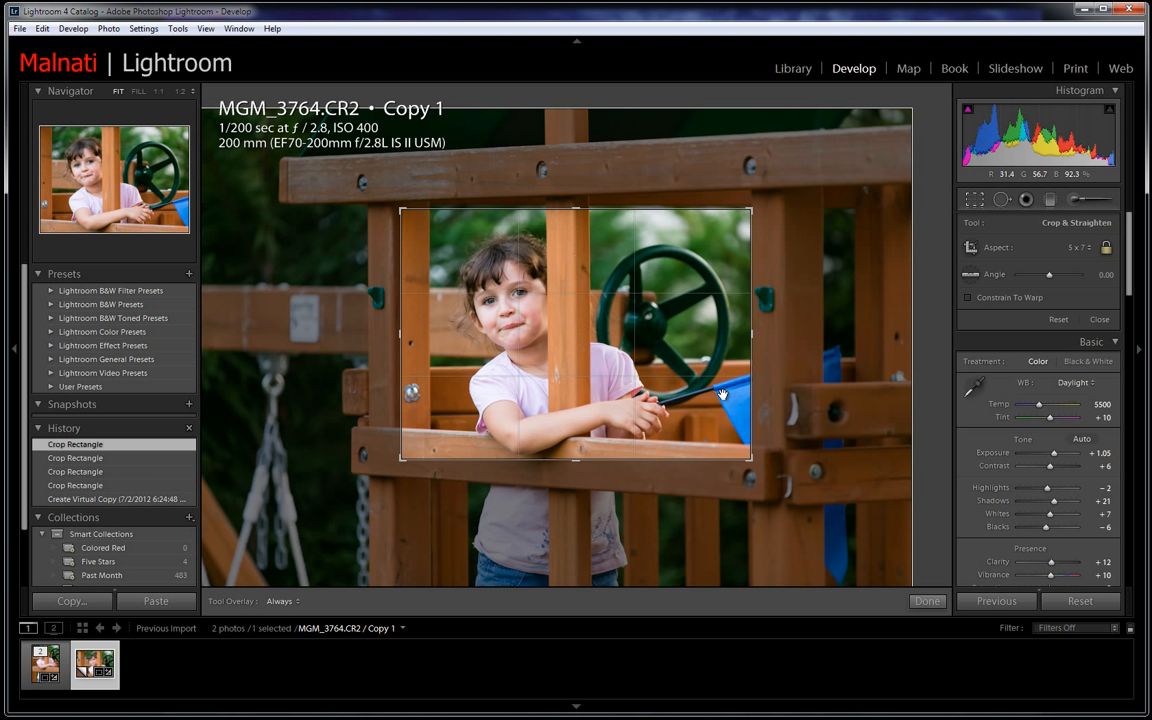
drag(681, 348, 682, 348)
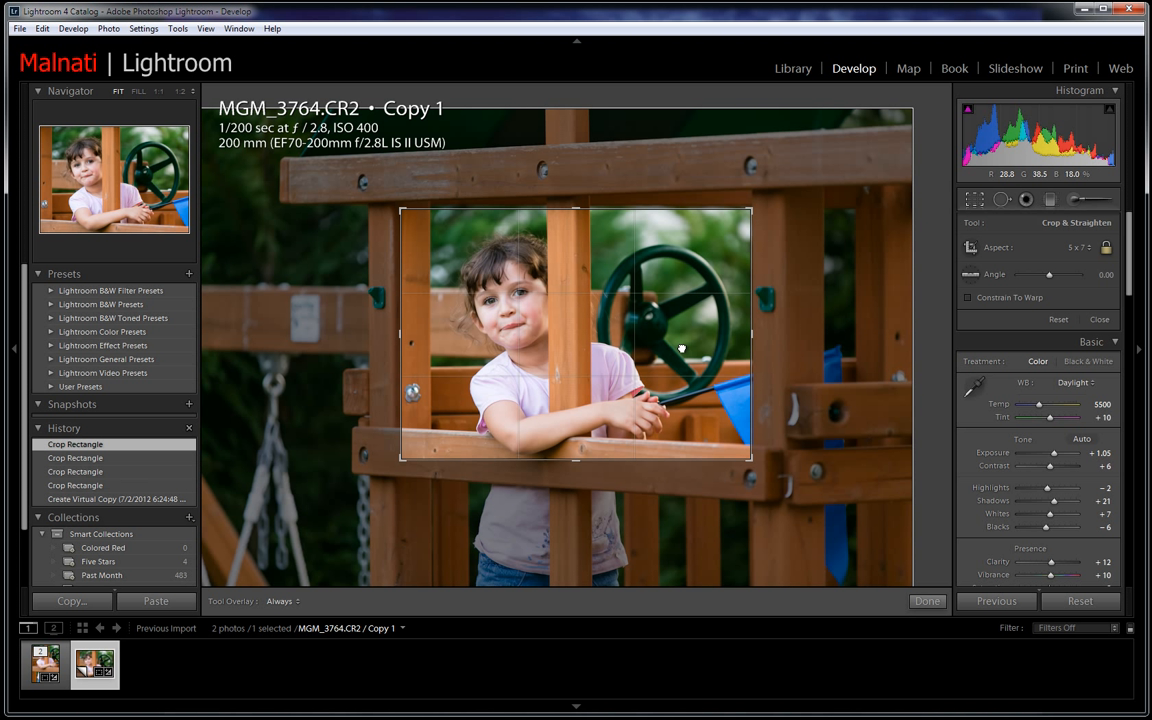
click(927, 601)
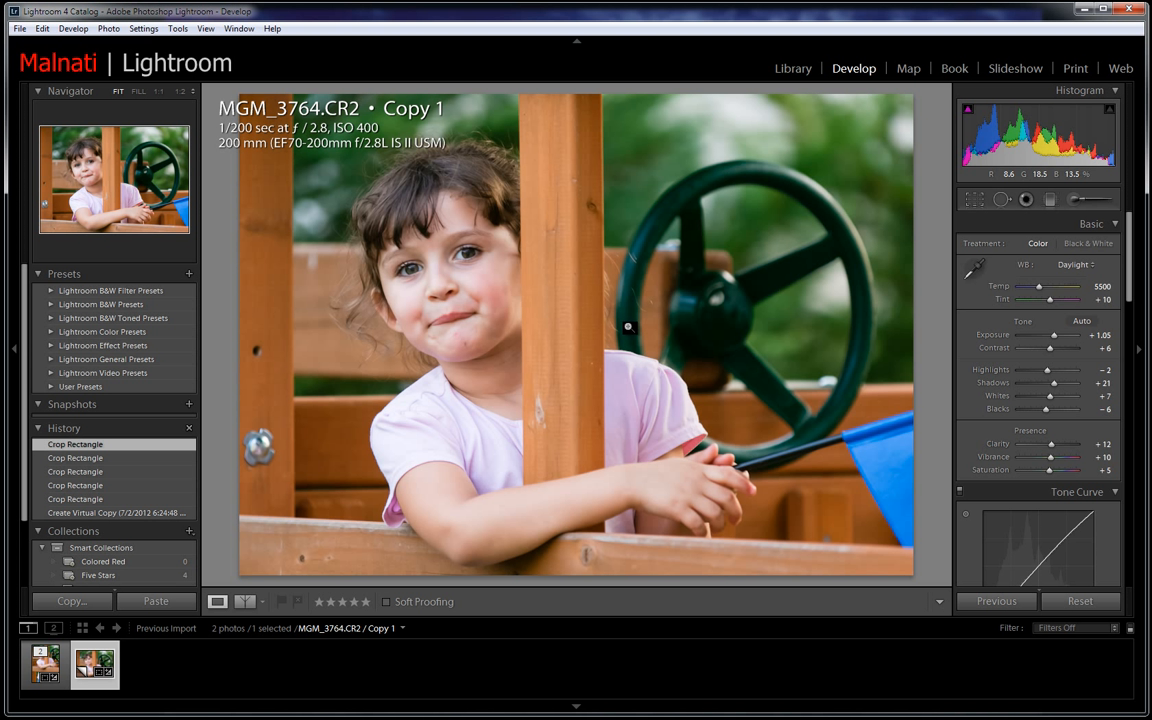
Step: Export the landscape-cropped virtual copy using the previous export settings
right_click(93, 670)
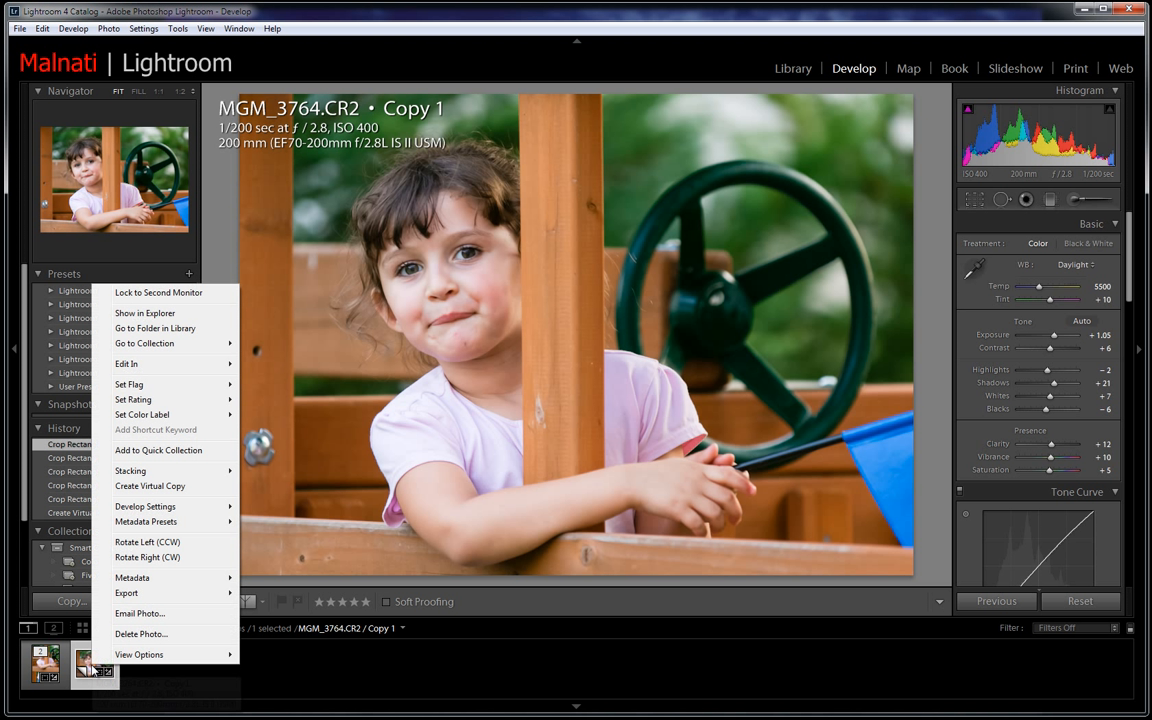
mouse_move(140, 600)
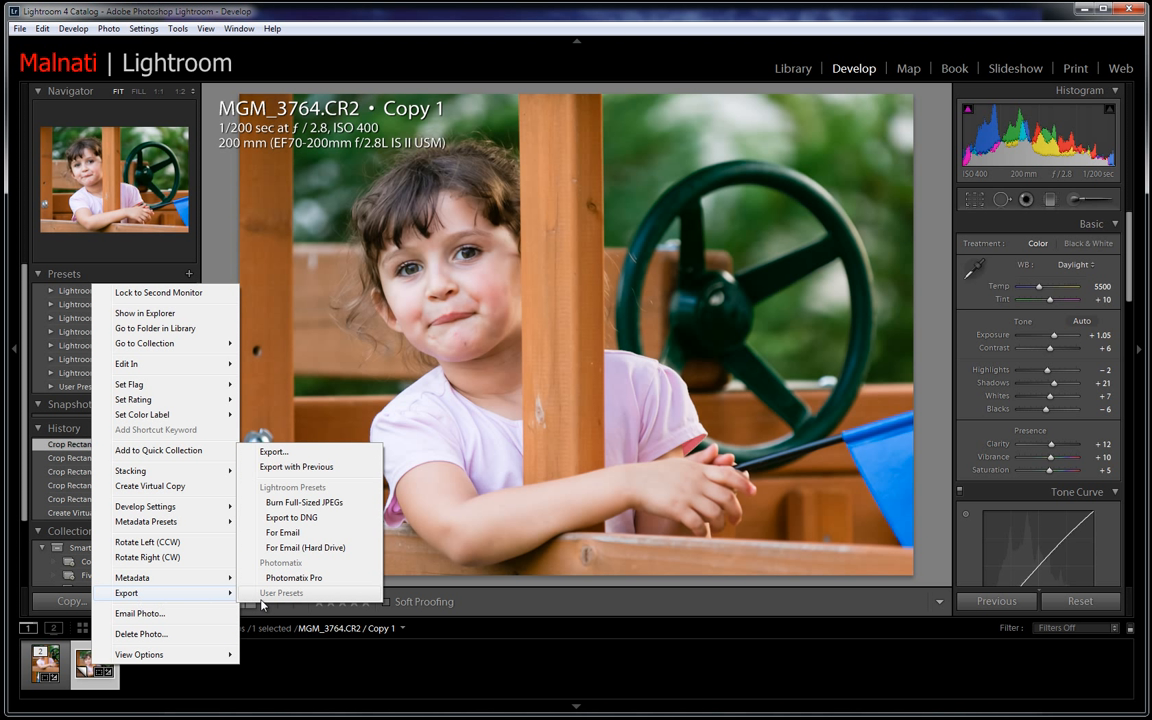
click(283, 467)
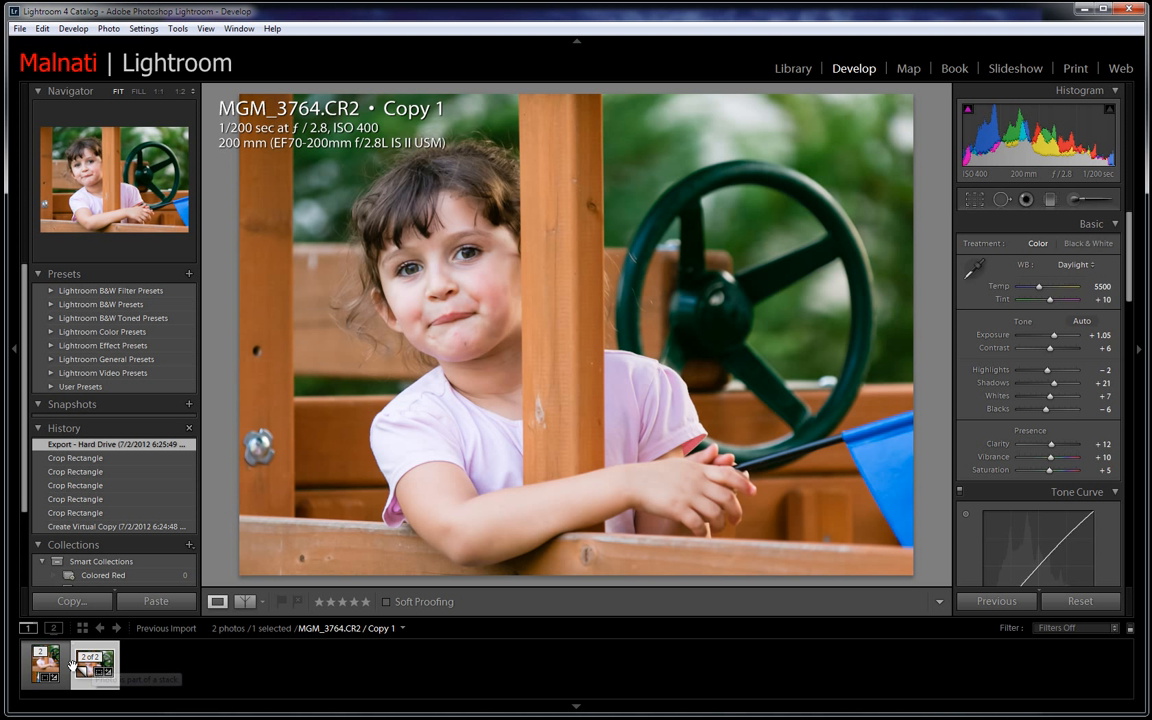
Step: Select the original portrait MGM_3764.CR2 and export it again to the Corrected subfolder, keeping its filename and the existing export settings
click(57, 672)
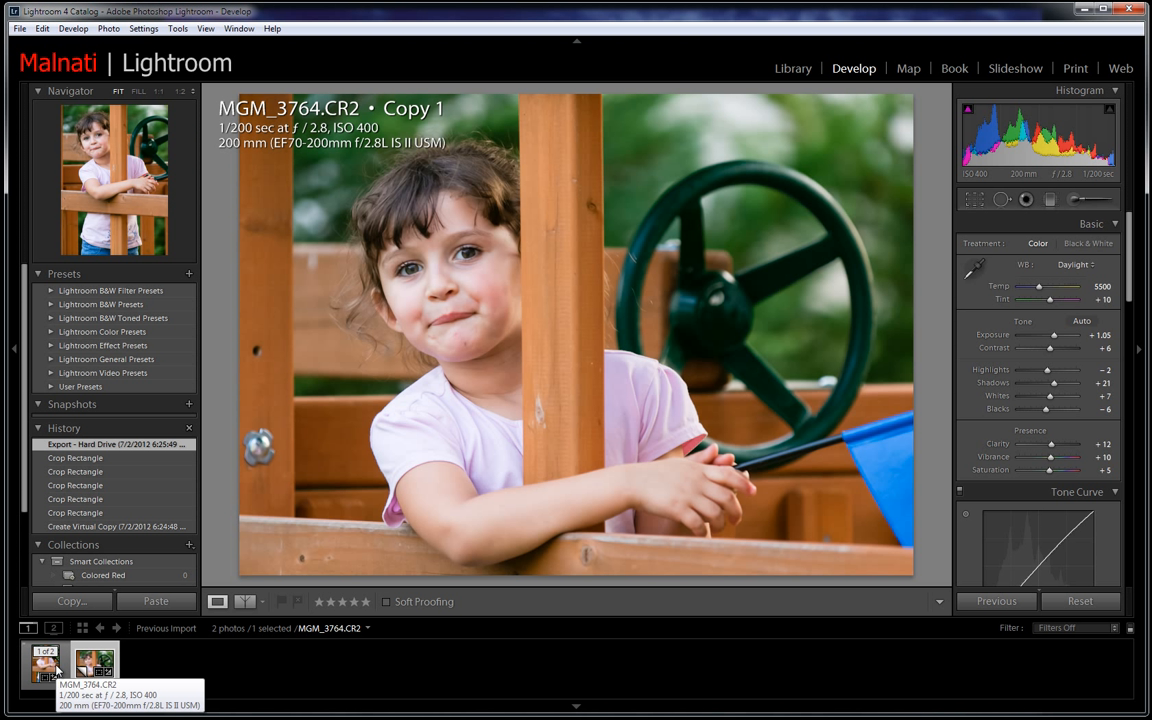
click(55, 668)
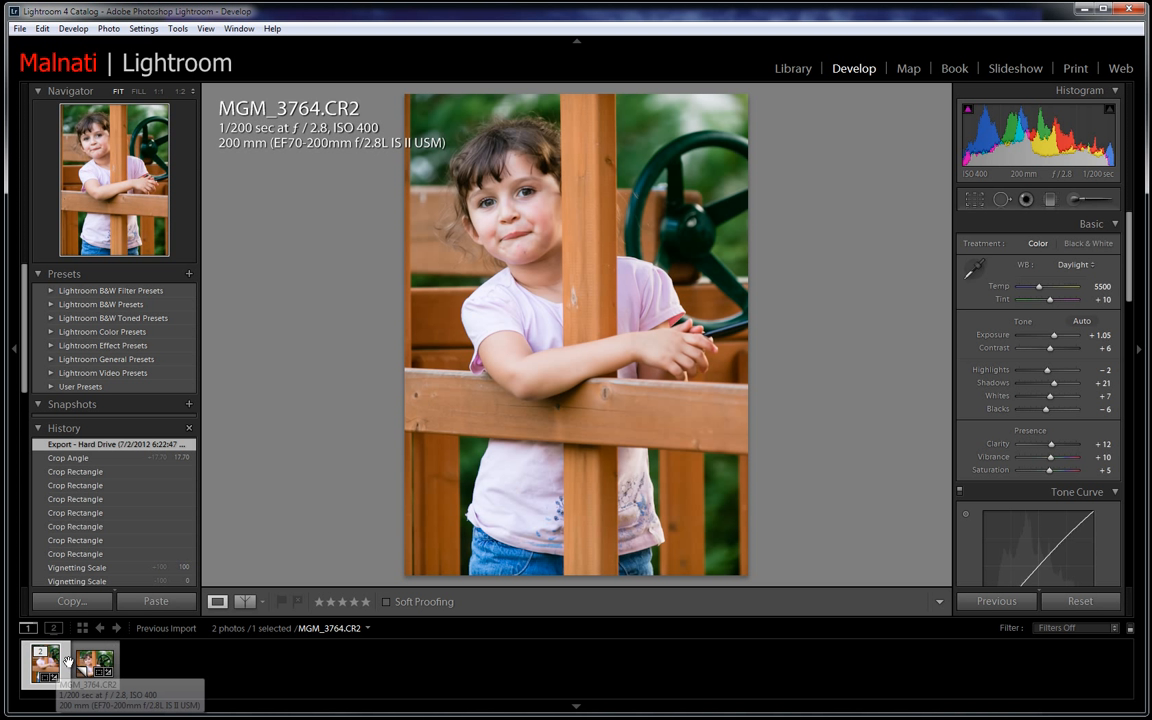
right_click(66, 660)
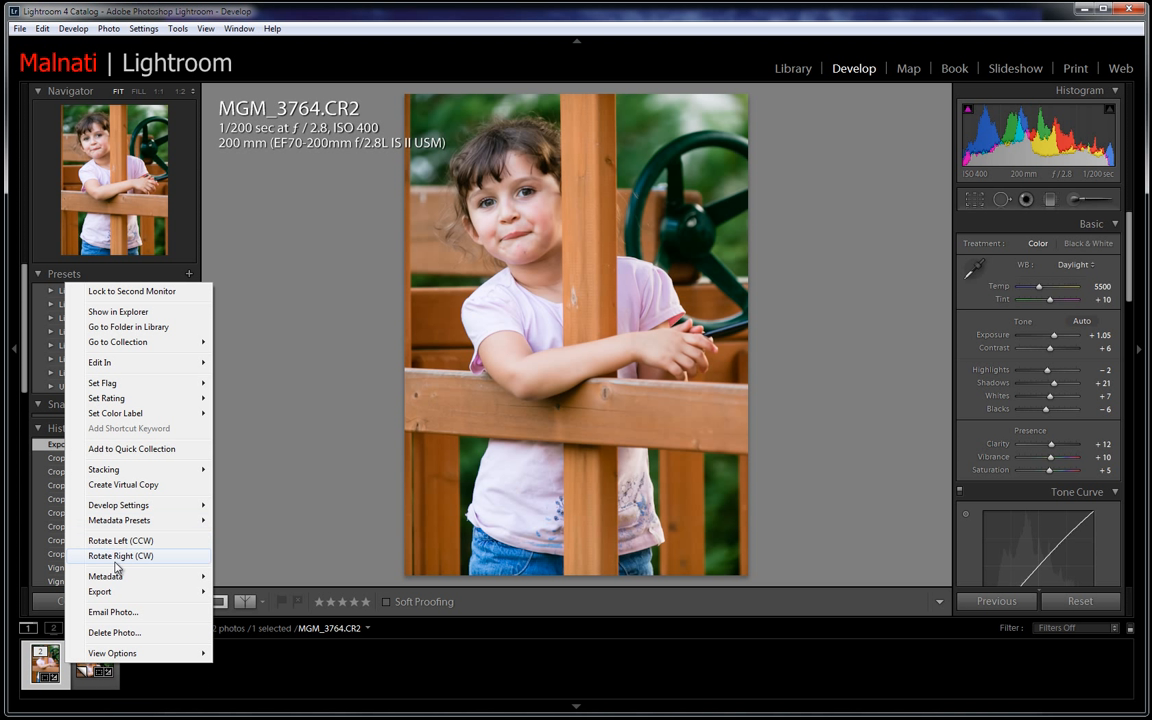
mouse_move(160, 591)
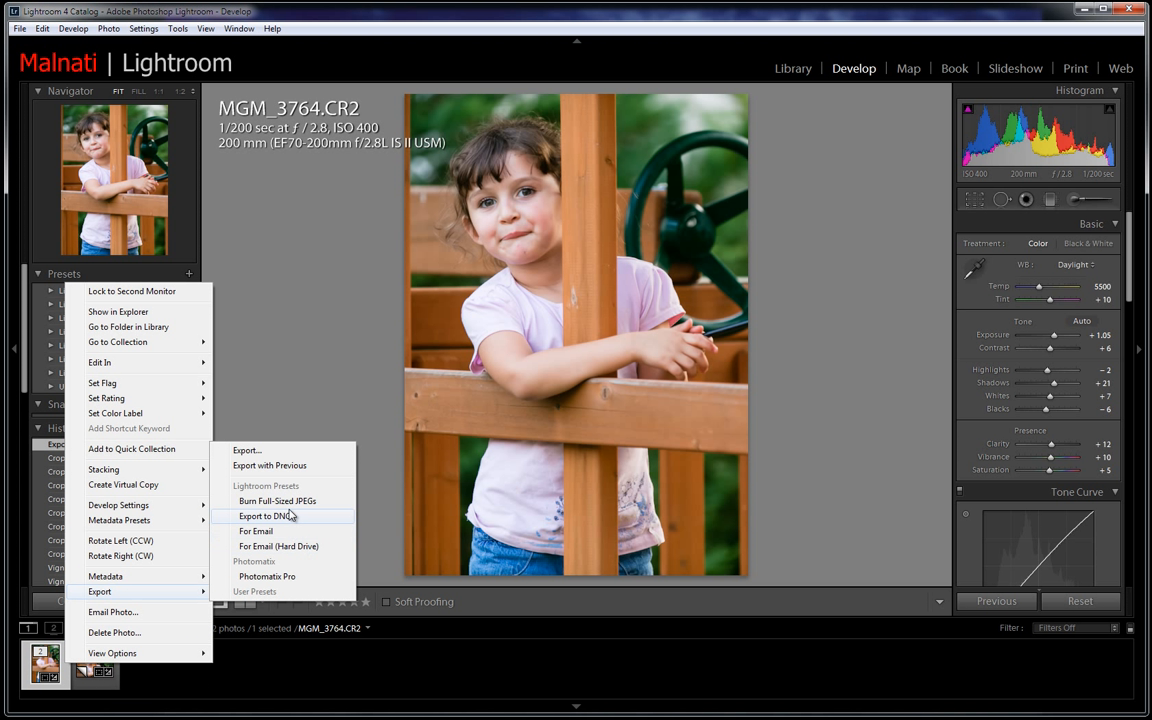
click(274, 452)
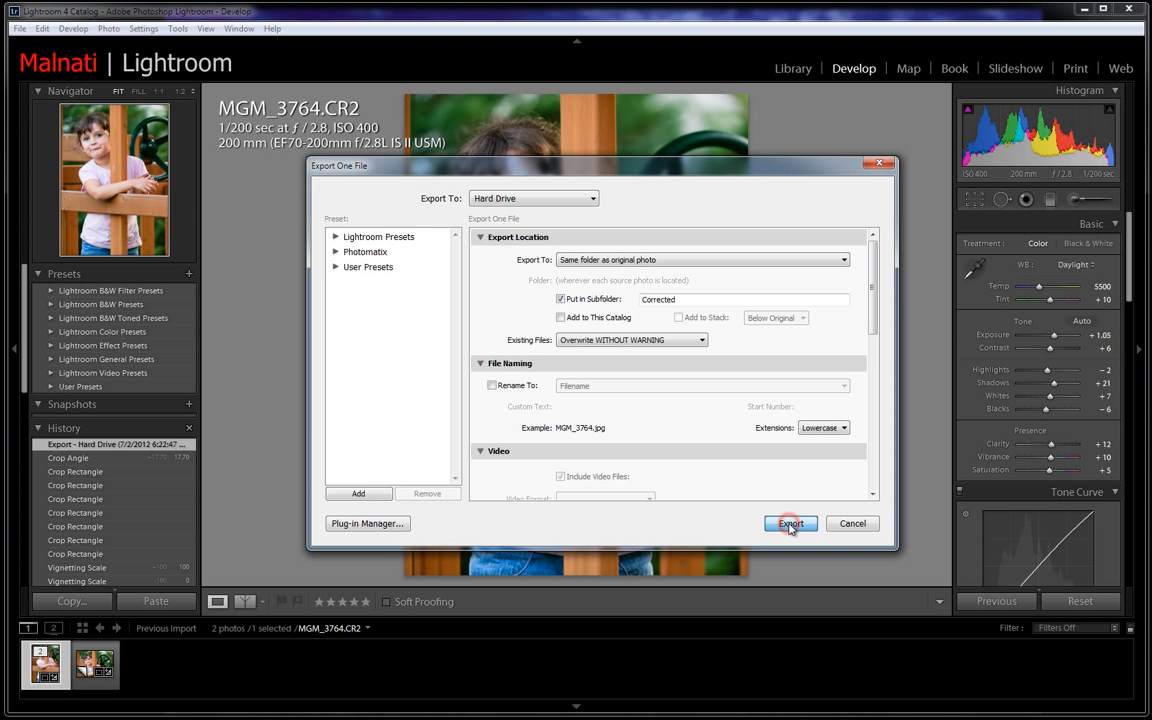
click(790, 524)
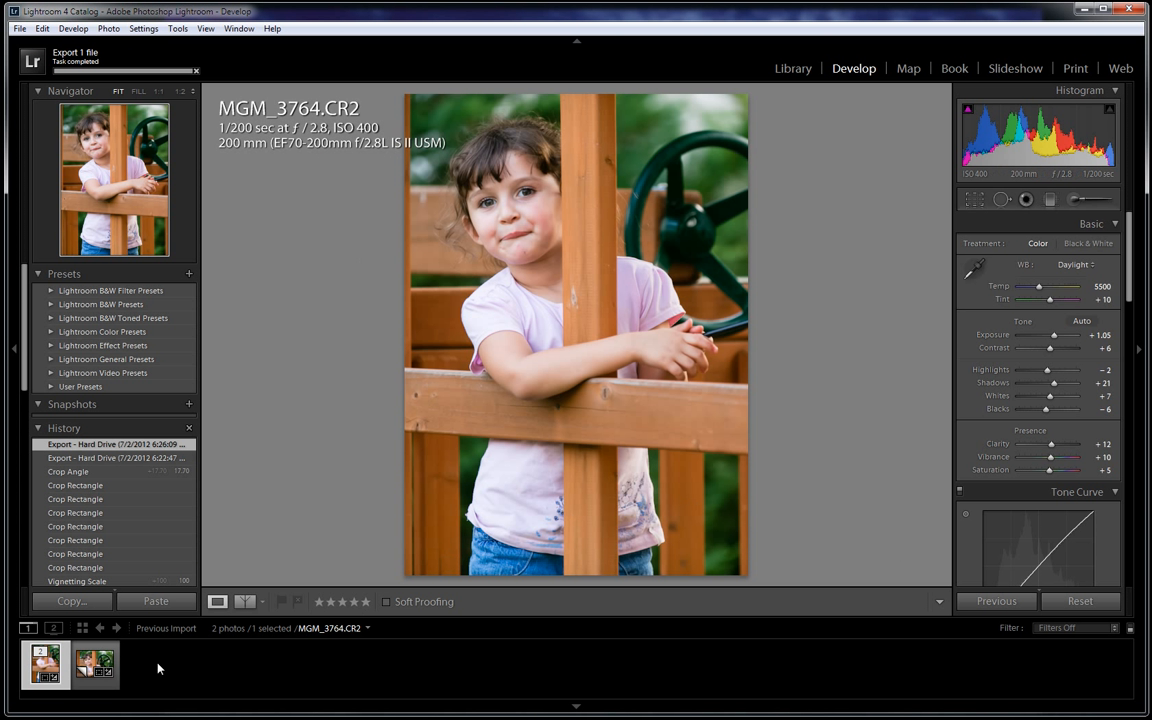
Step: Export the landscape virtual copy to the Corrected subfolder with renaming enabled and the Filename - Sequence template
click(88, 669)
right_click(88, 669)
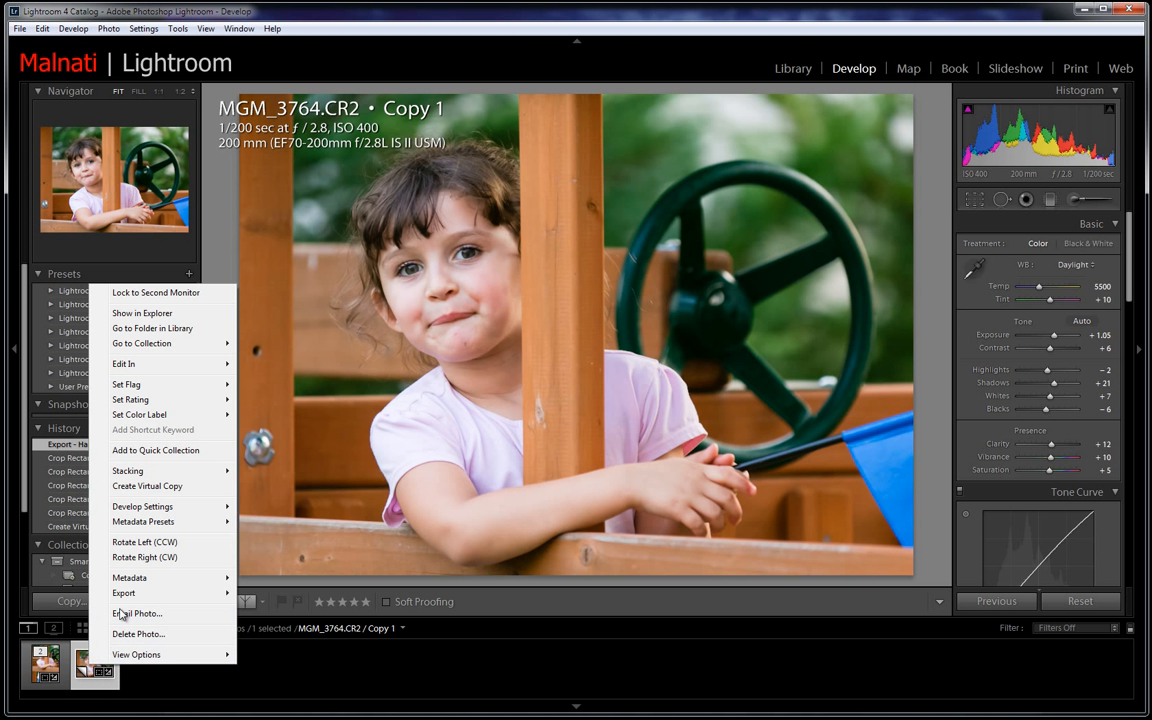
click(124, 593)
click(268, 451)
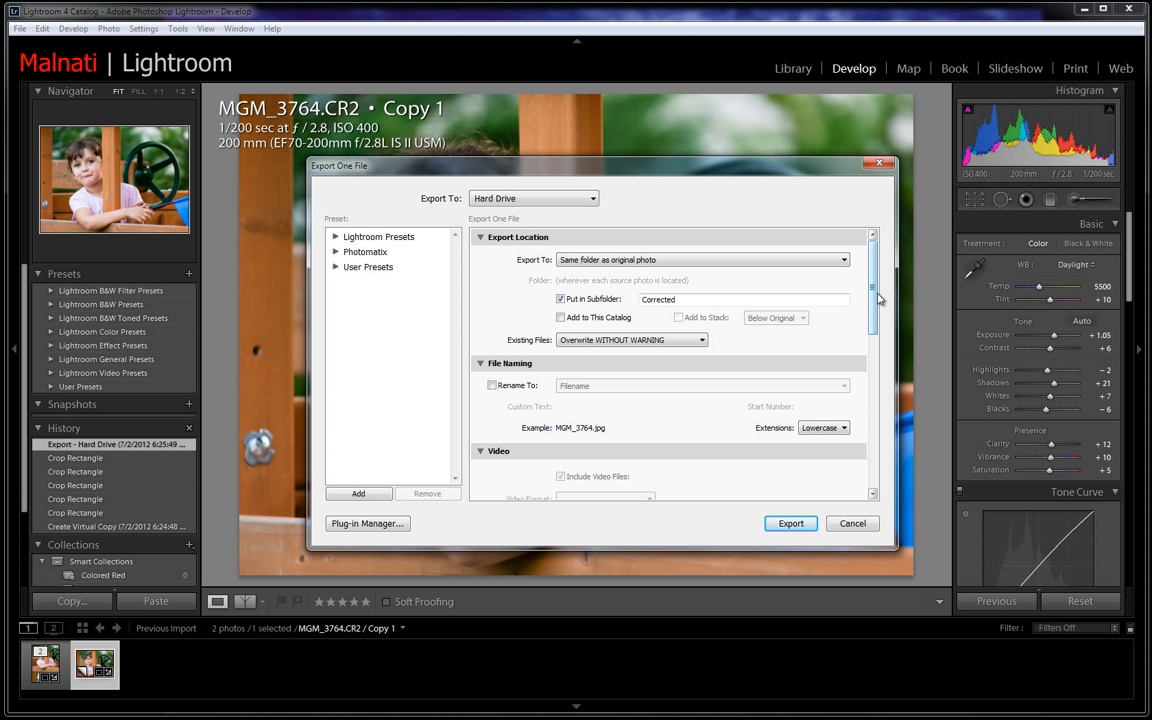
drag(875, 296, 875, 302)
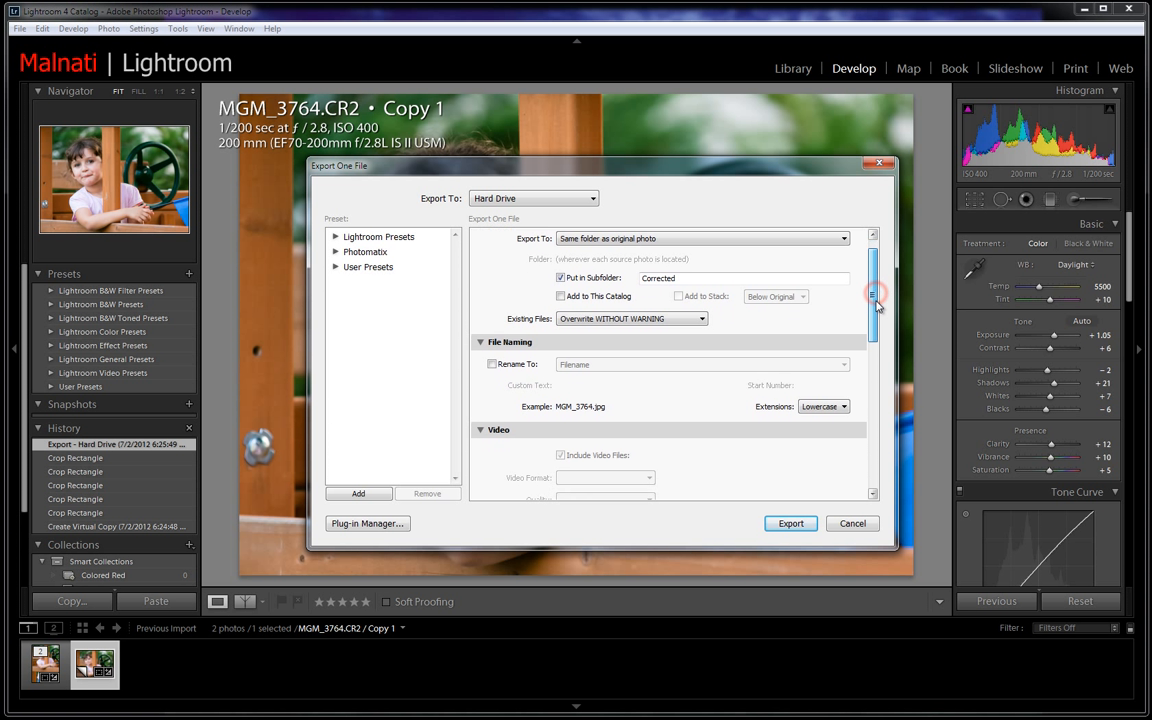
click(517, 365)
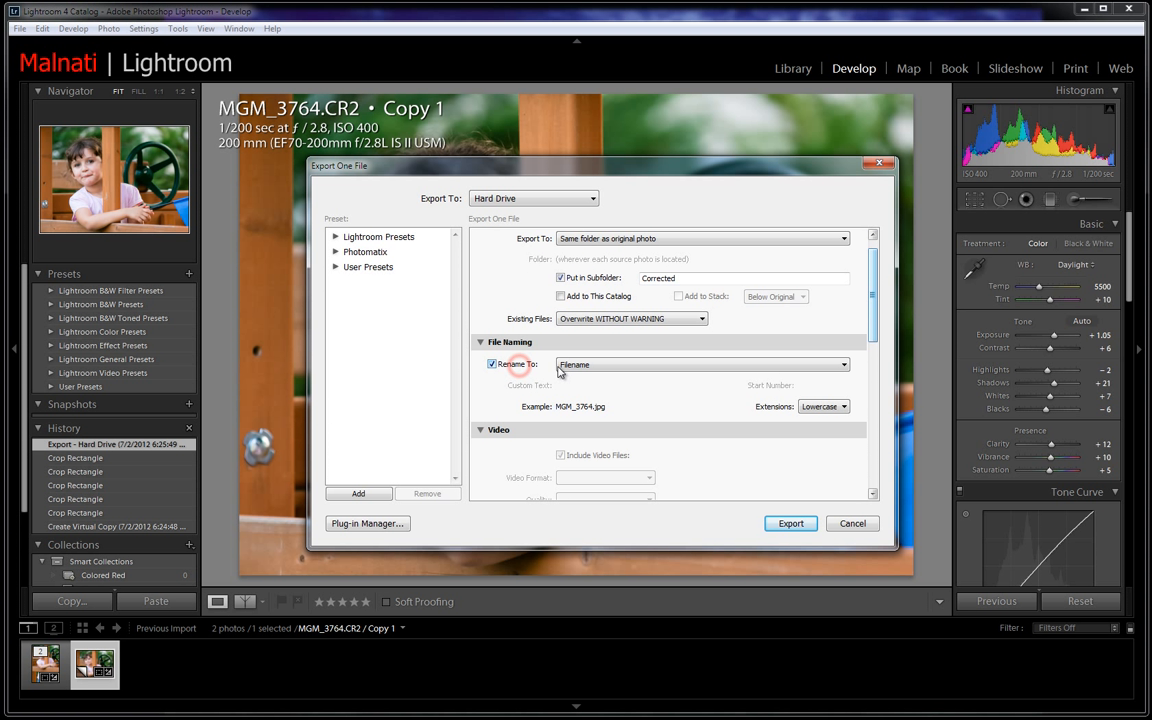
click(697, 365)
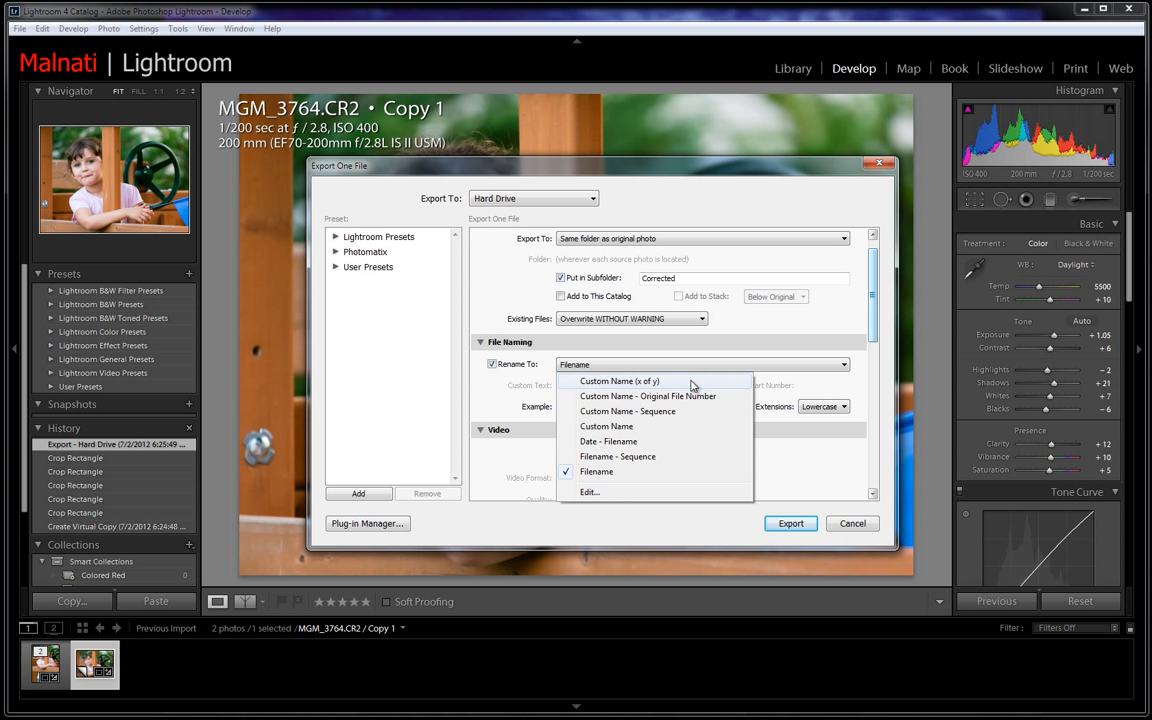
click(674, 457)
click(805, 528)
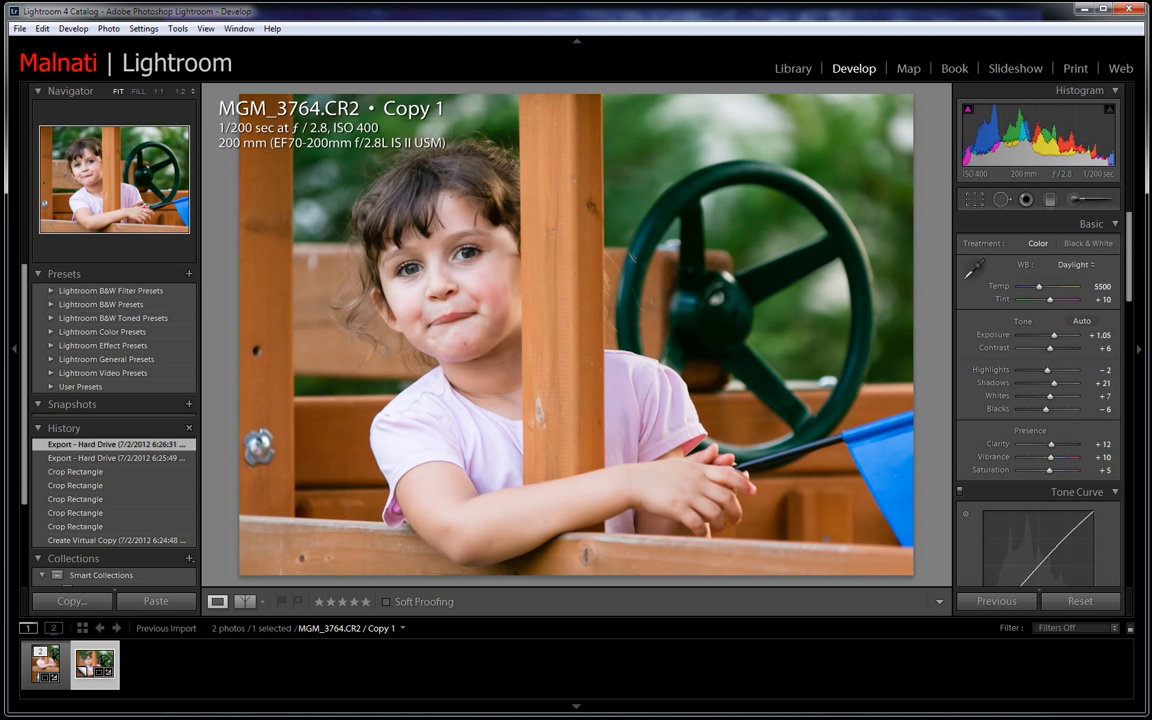
Step: Open the exported MGM_3764 in IrfanView from the Corrected folder, compare it with MGM_3764-1, and close the viewer to return to Lightroom
drag(0, 205, 751, 167)
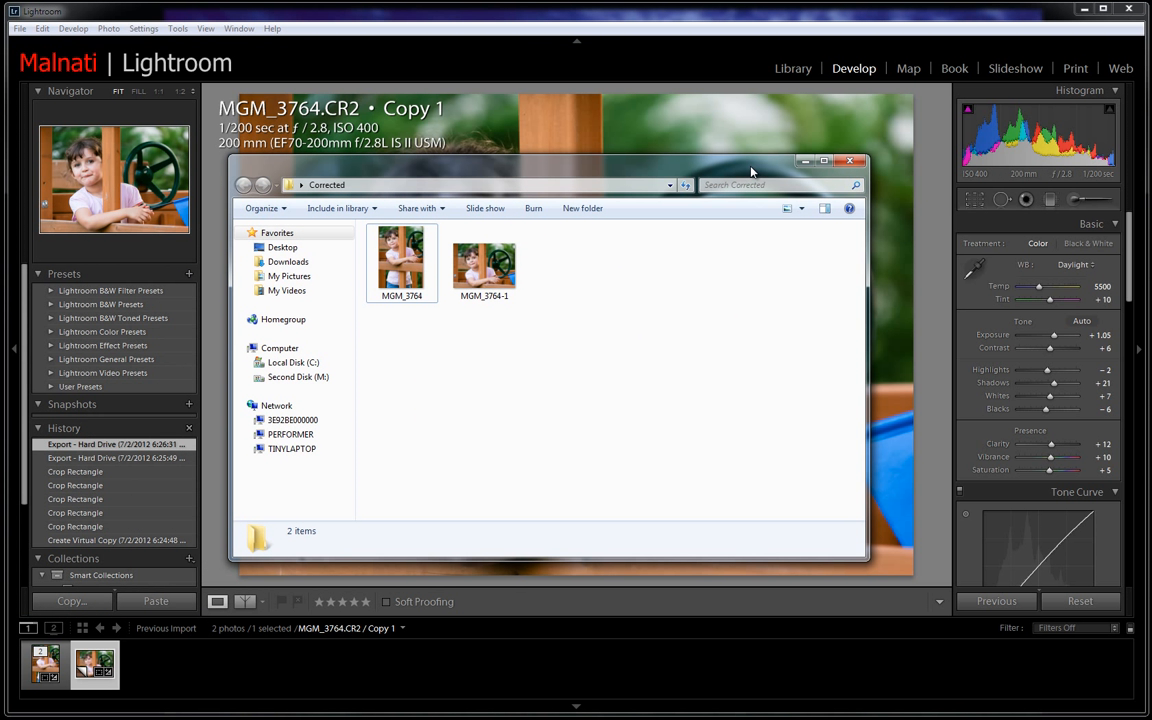
click(405, 282)
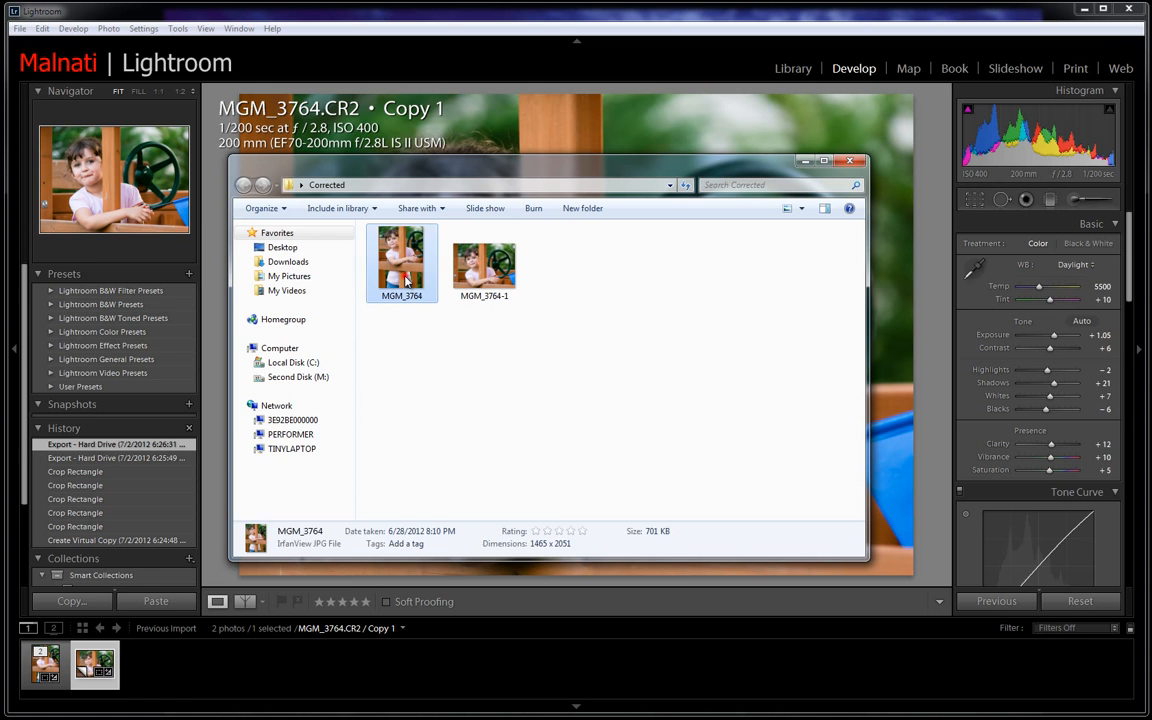
double_click(405, 282)
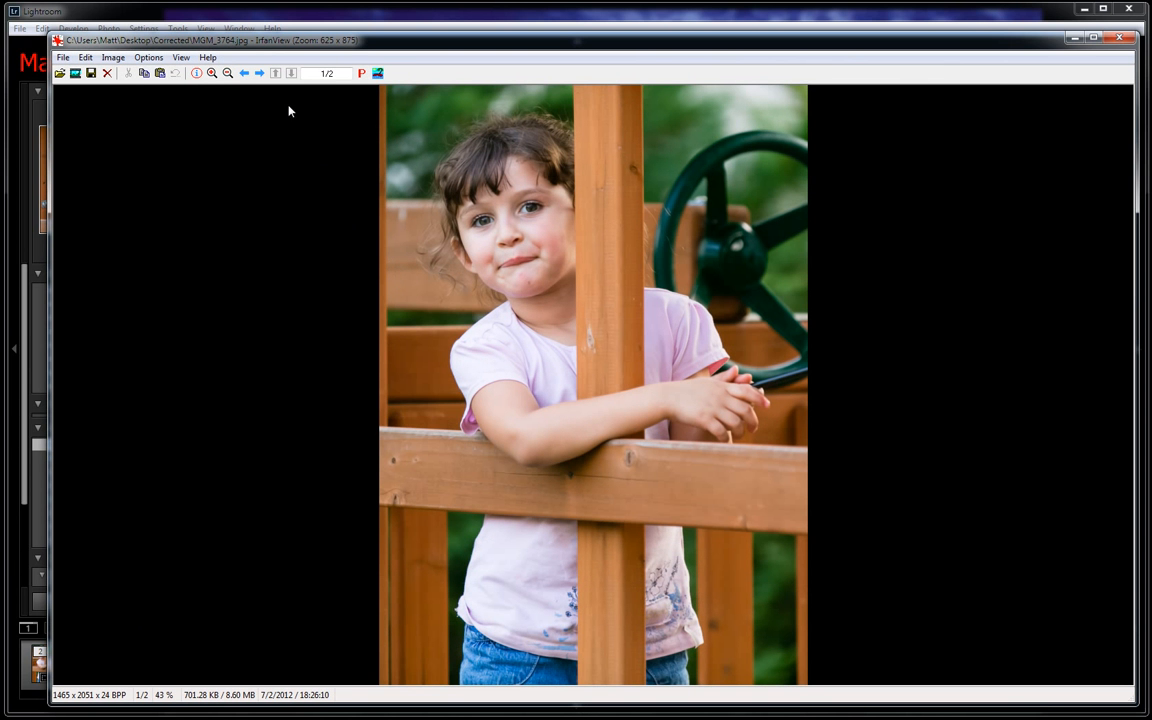
click(258, 74)
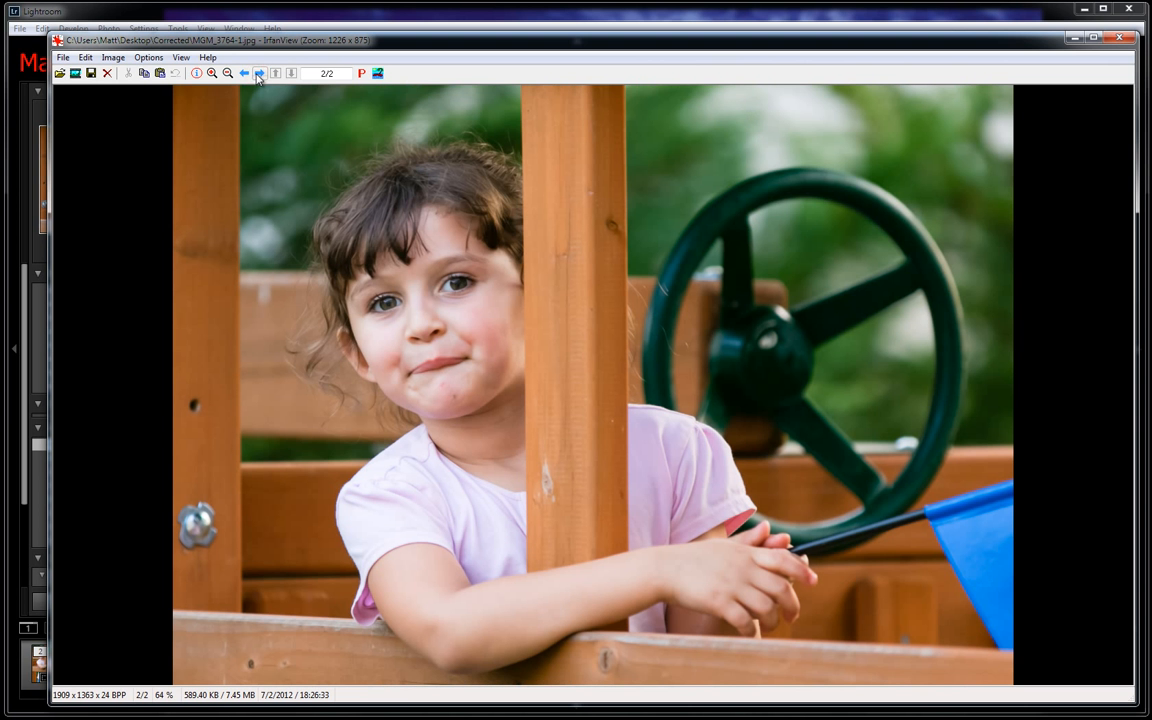
click(245, 77)
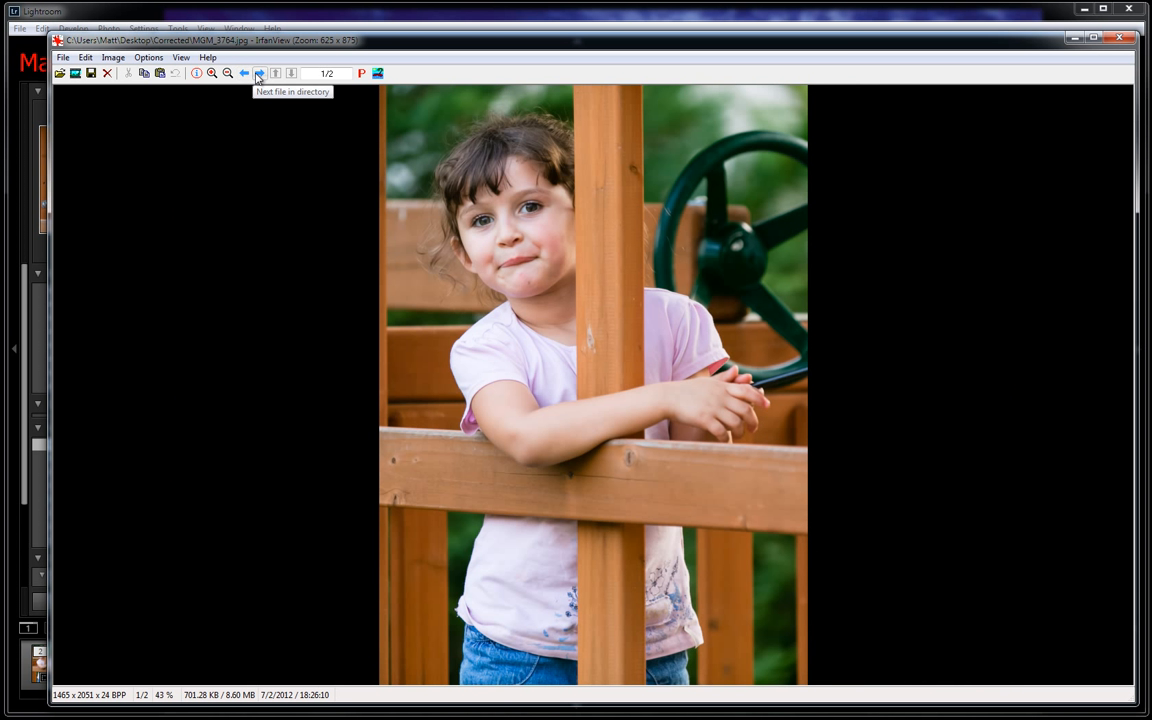
click(258, 73)
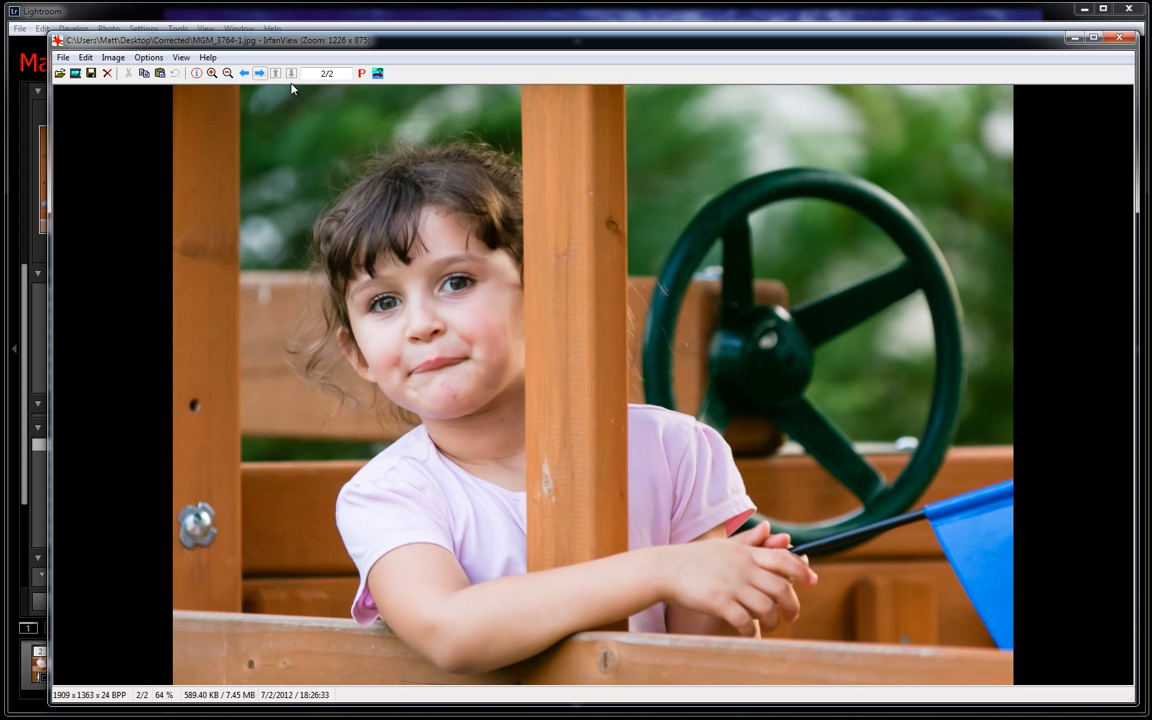
click(1121, 40)
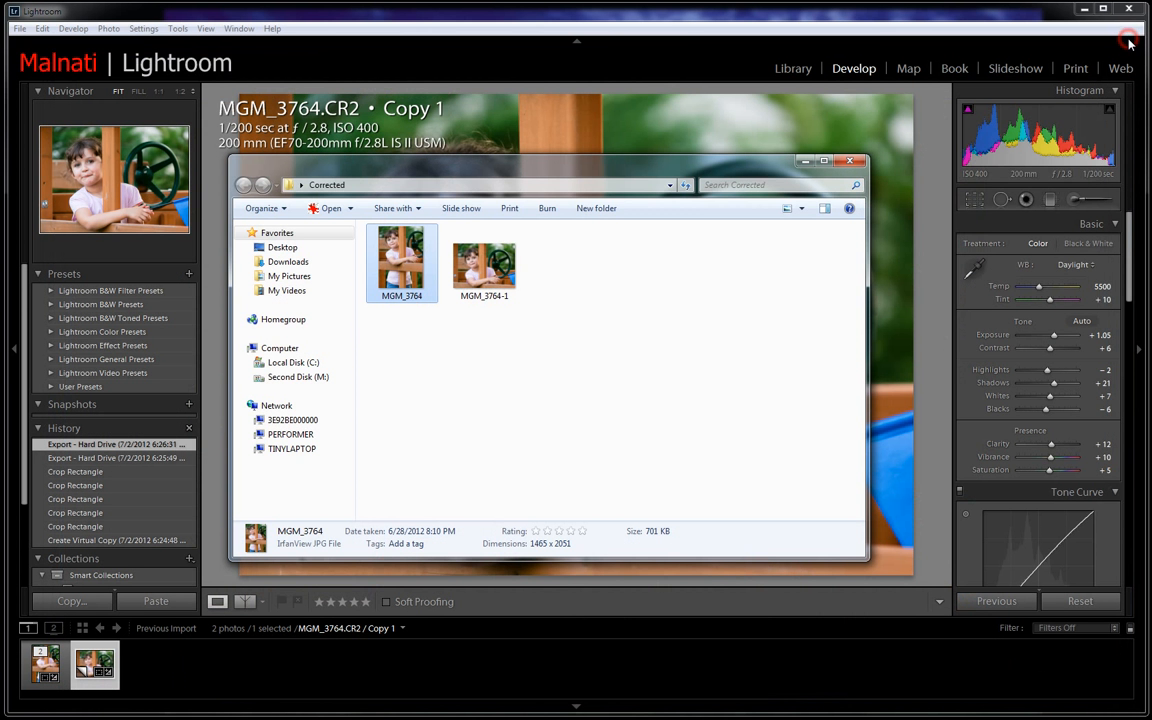
click(668, 20)
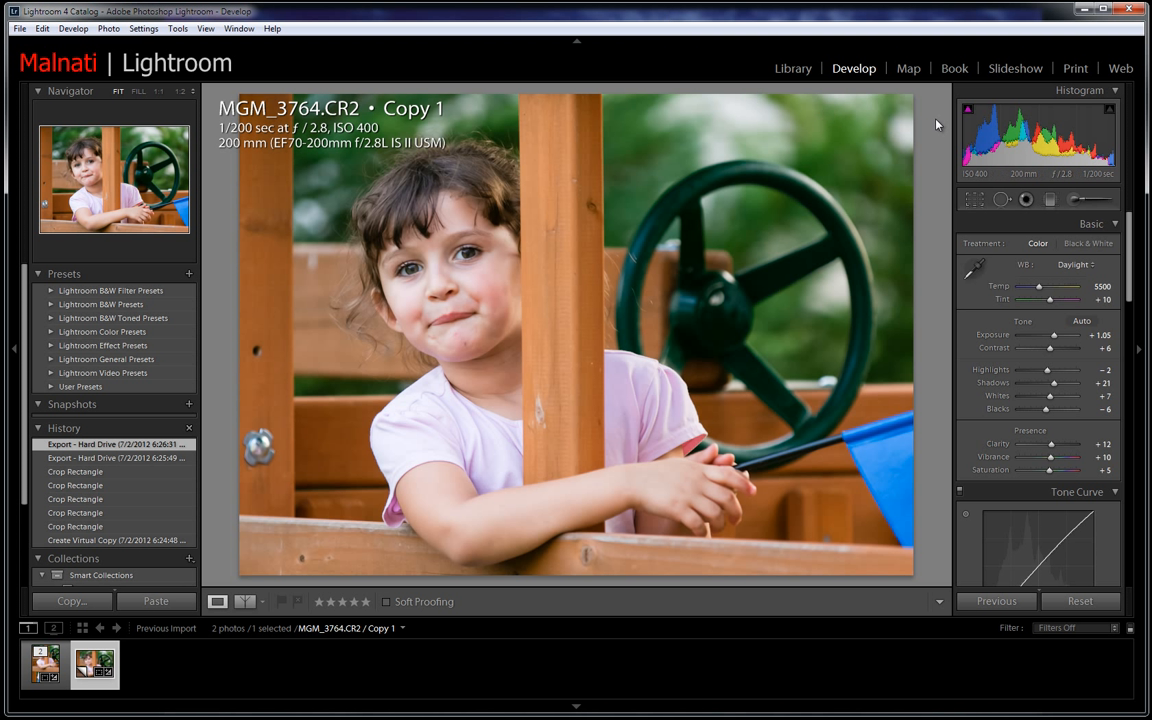